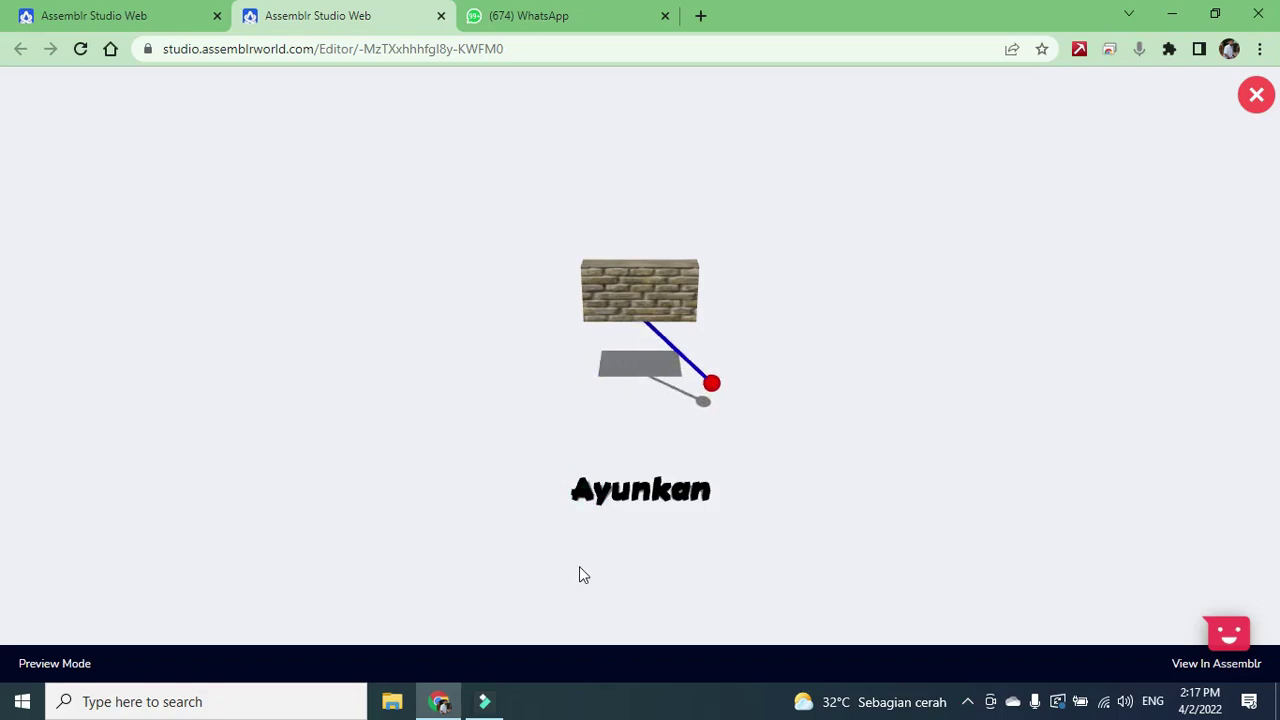
# Play the pendulum's swing in the finished example's preview by triggering the Ayunkan text.
pyautogui.click(584, 491)
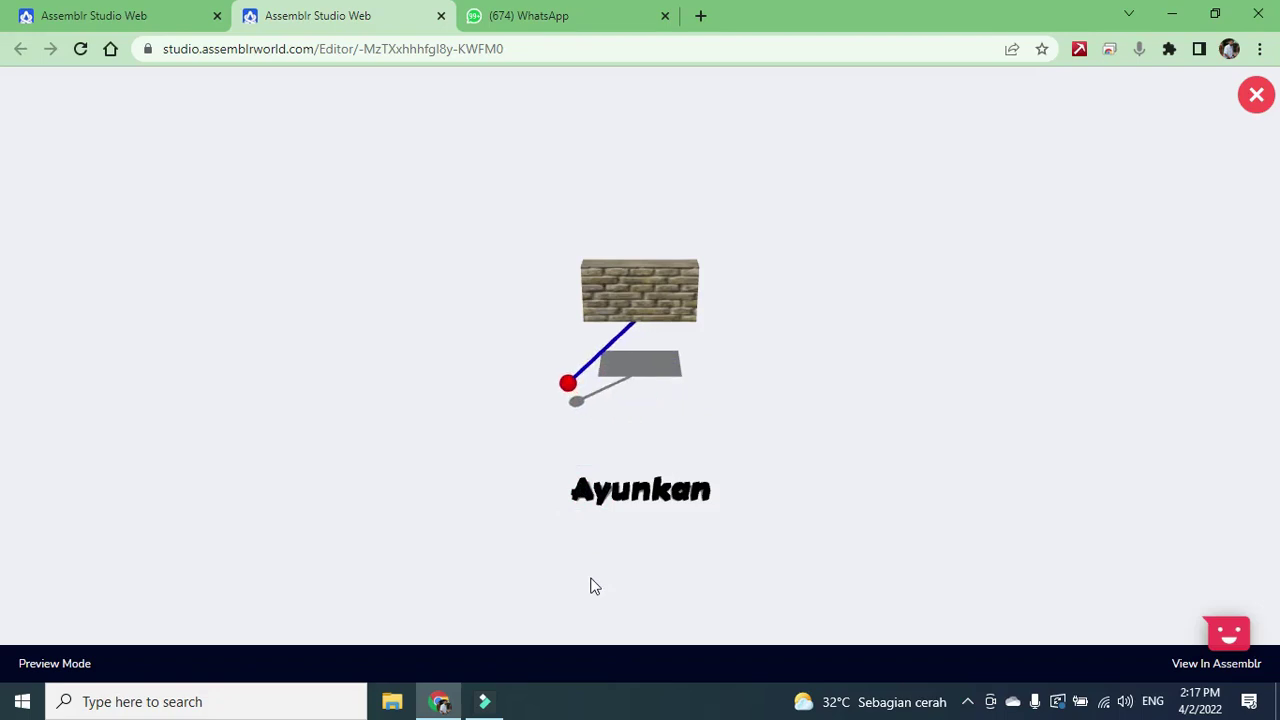
pyautogui.click(588, 504)
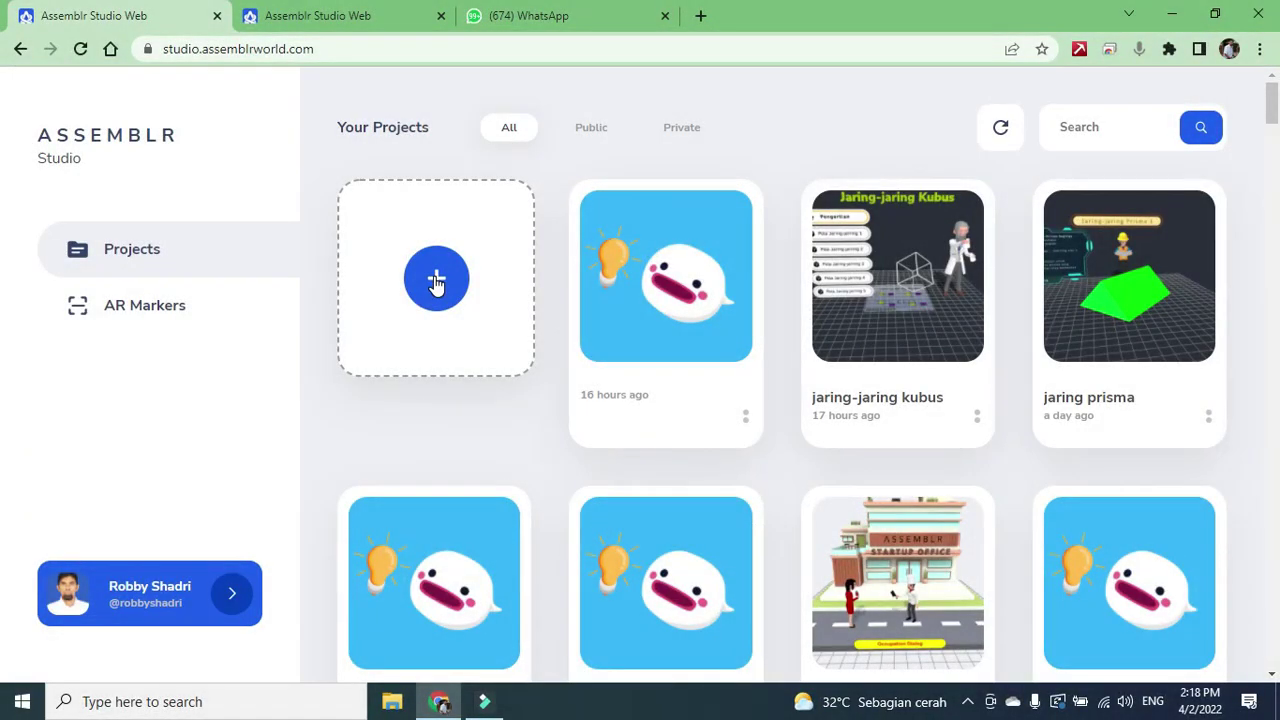
# Create a new project and add the Wall3 object from the Walls category to the scene.
pyautogui.click(436, 281)
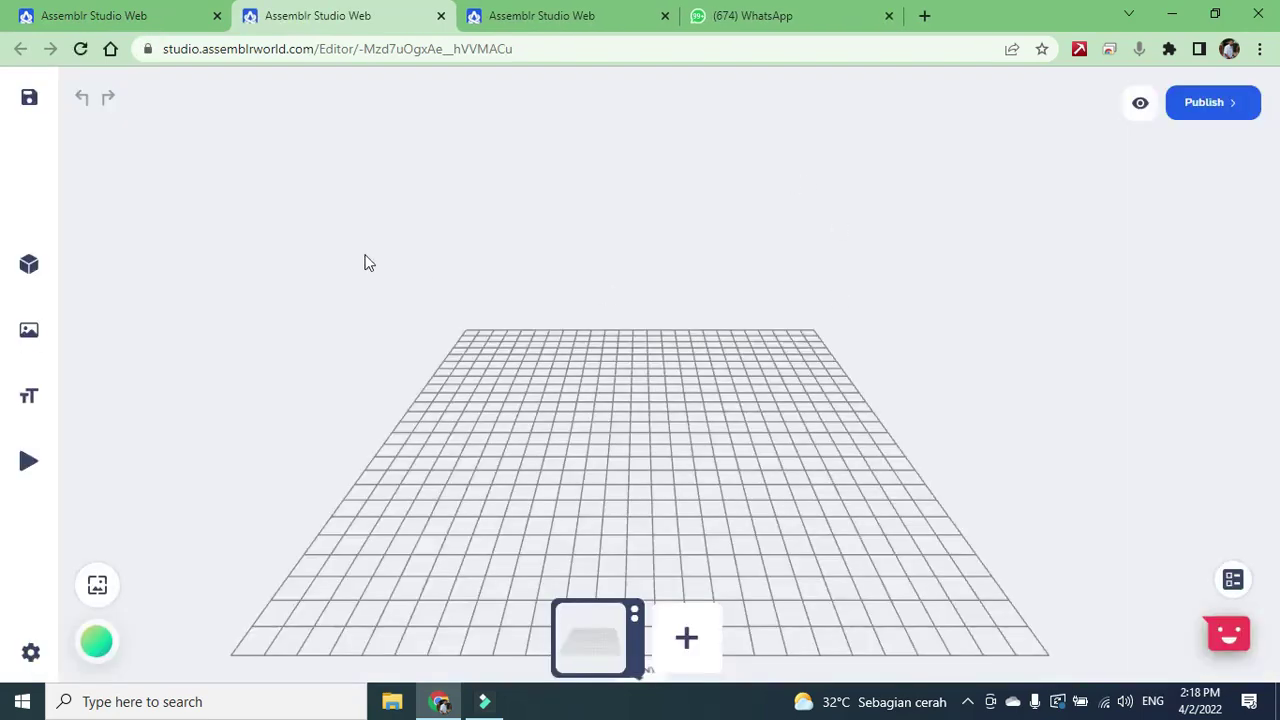
pyautogui.click(29, 264)
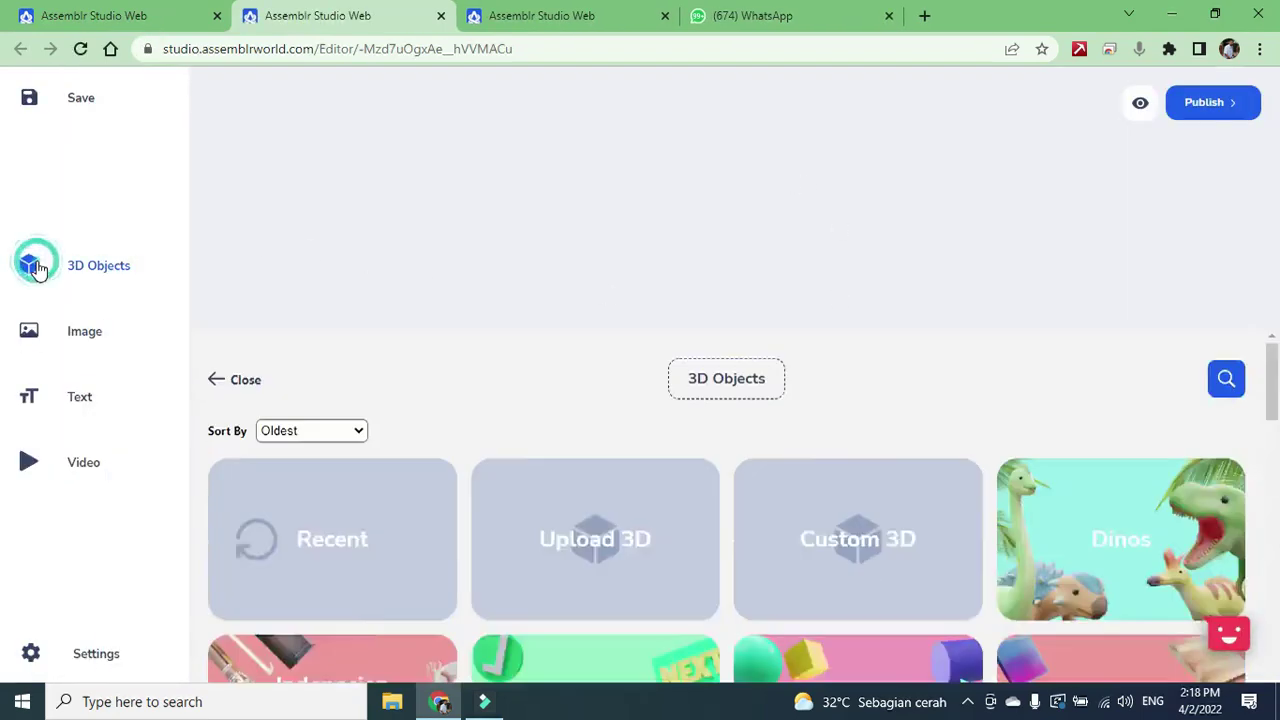
pyautogui.click(1132, 442)
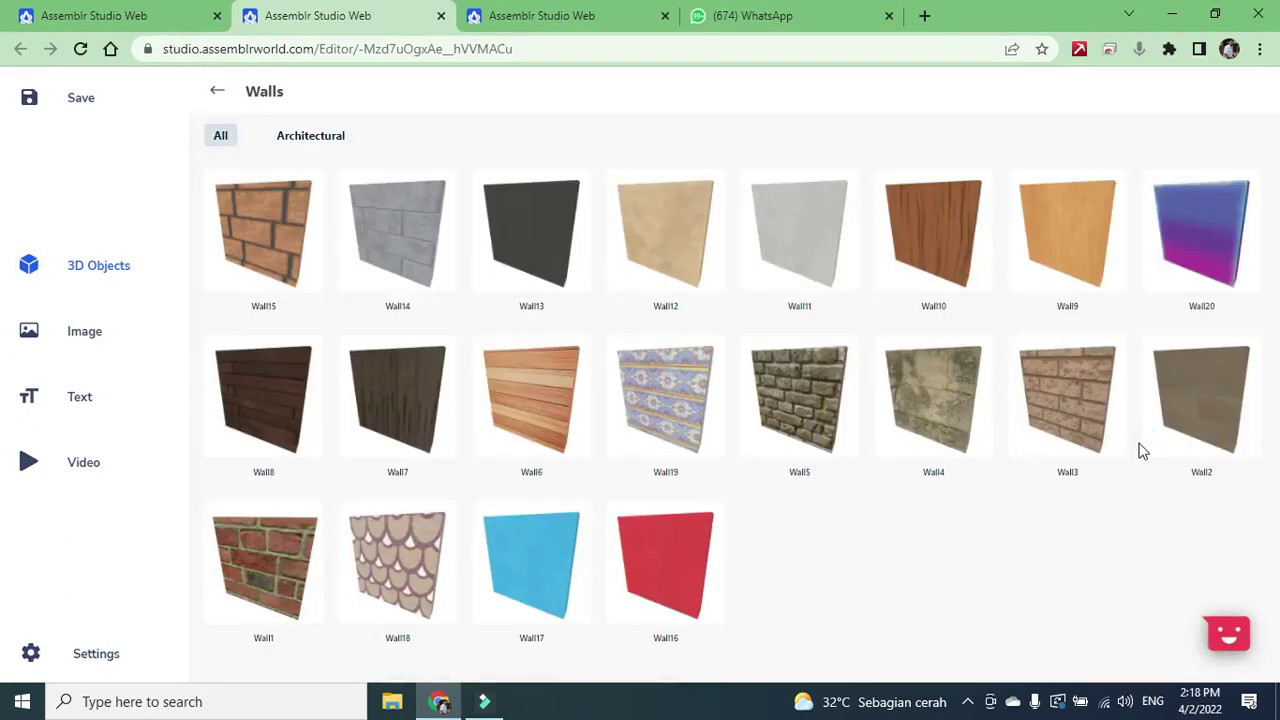
pyautogui.click(1074, 400)
# Set the wall's size to X 3, Y 1 and Z 1.
pyautogui.click(1143, 372)
pyautogui.write('3')
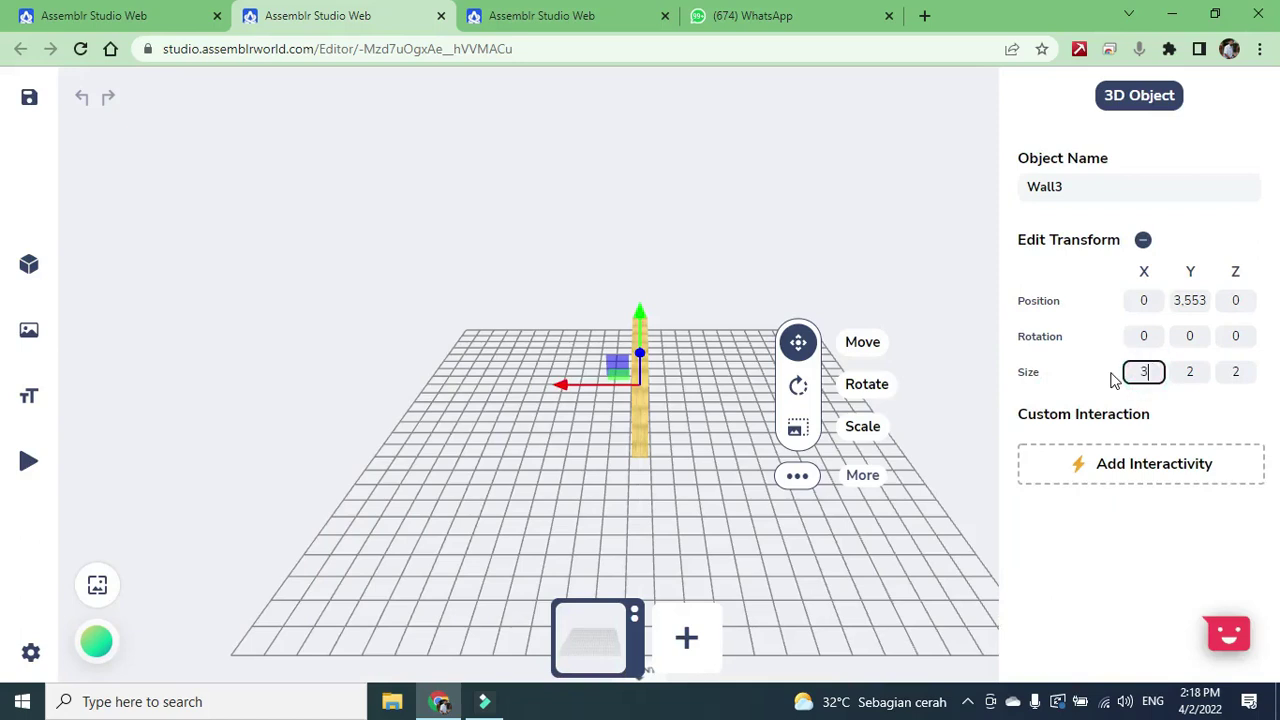
pyautogui.click(1228, 373)
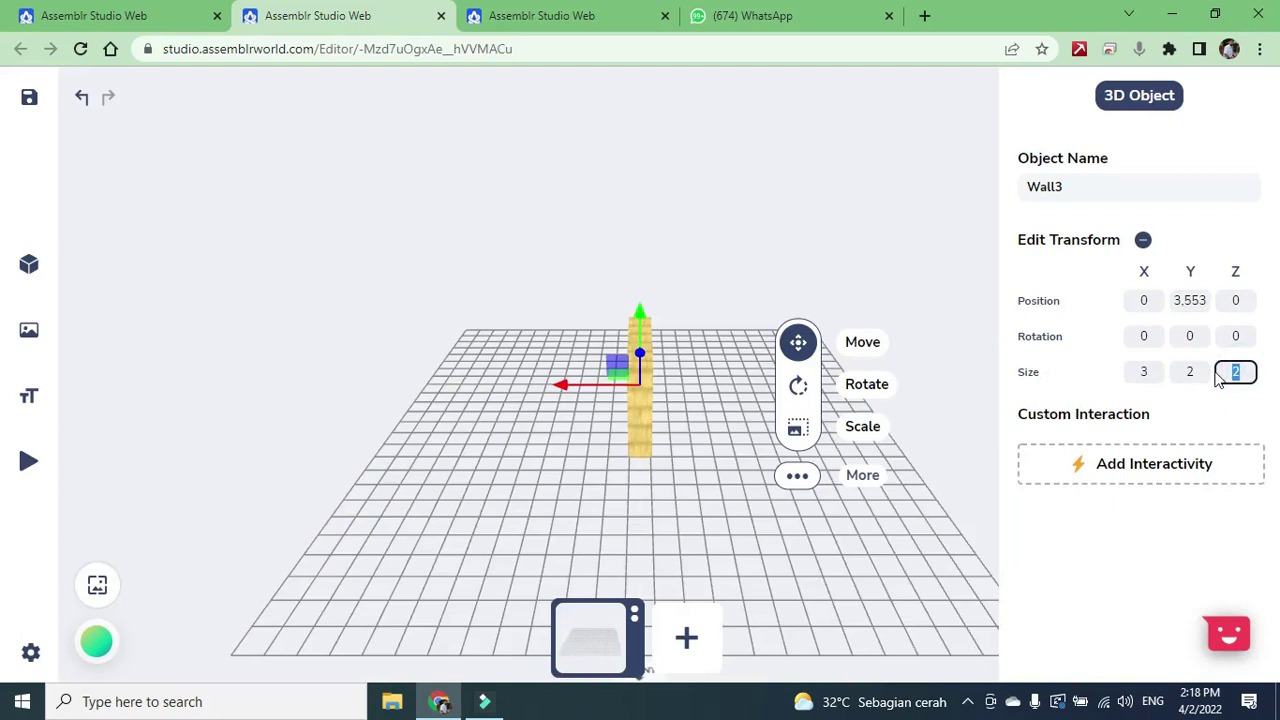
pyautogui.write('1')
pyautogui.click(1176, 372)
pyautogui.write('1')
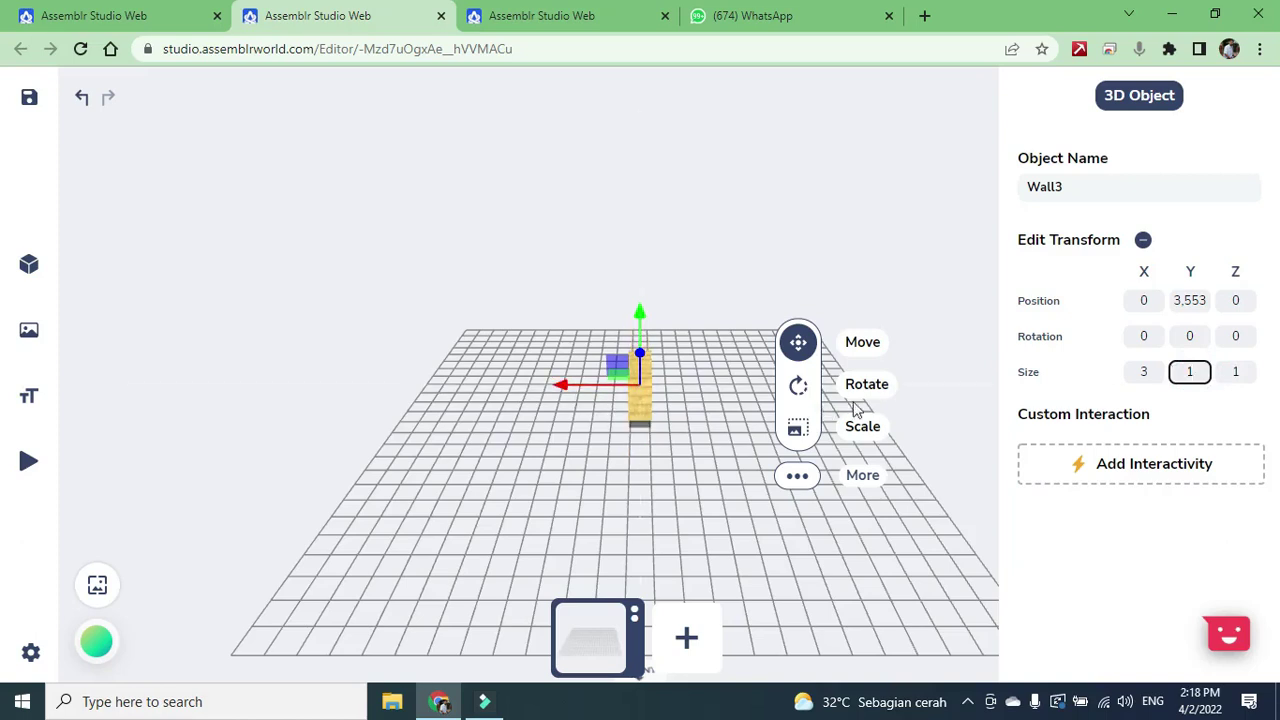
# Rotate the wall 90 degrees about the Y axis so its broad face points forward.
pyautogui.click(1186, 337)
pyautogui.write('9')
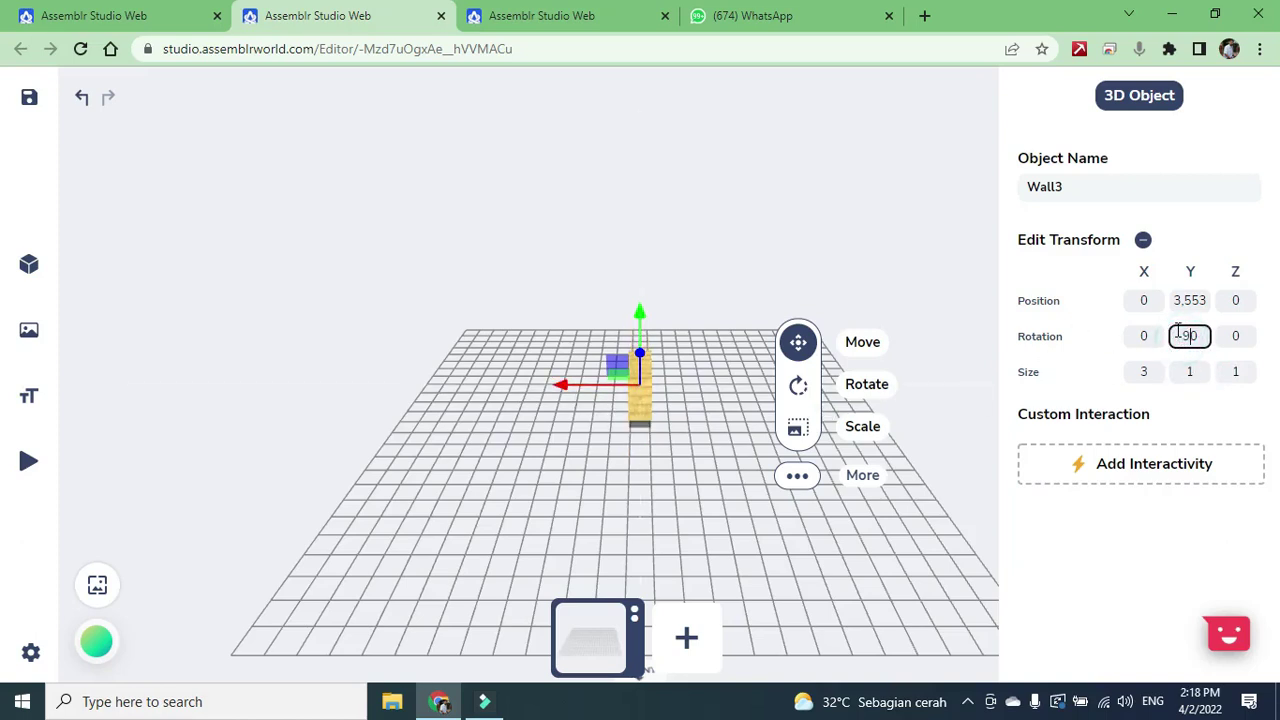
pyautogui.click(711, 444)
# Raise the wall above the grid to a Y position of about 18 and set its Z size to 2.
pyautogui.click(645, 378)
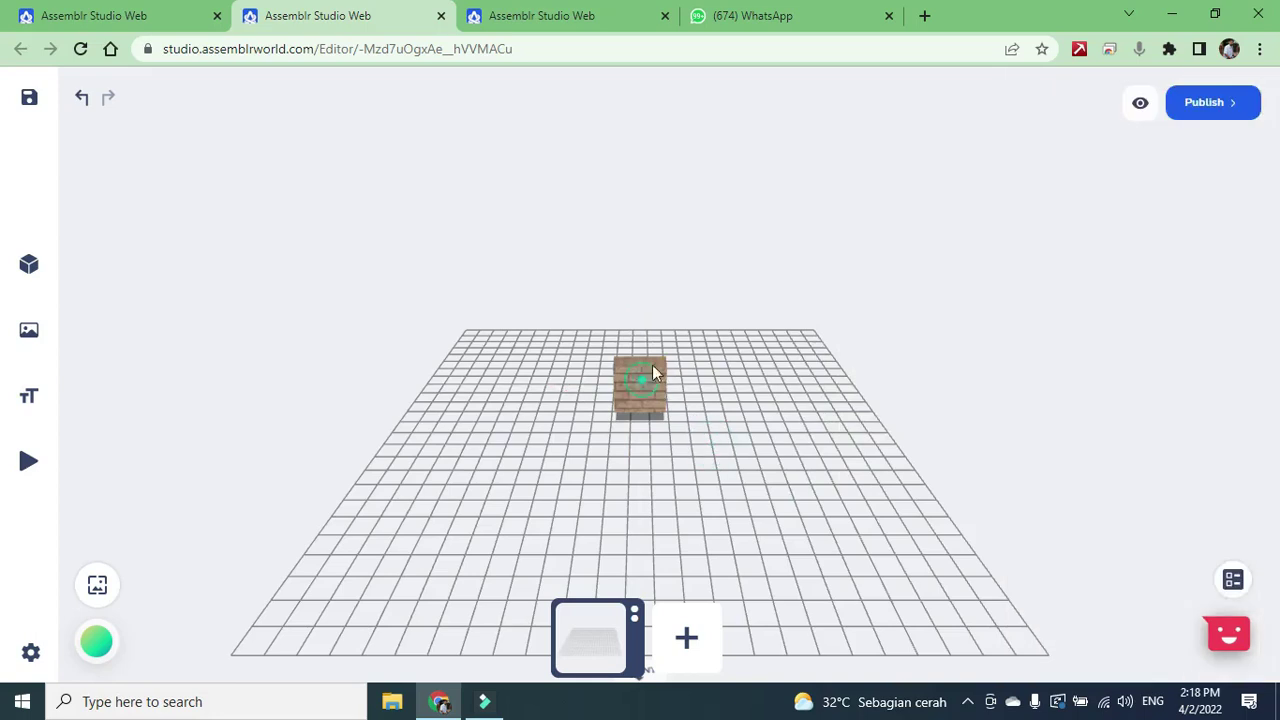
pyautogui.moveTo(642, 313); pyautogui.dragTo(644, 202)
pyautogui.click(1247, 368)
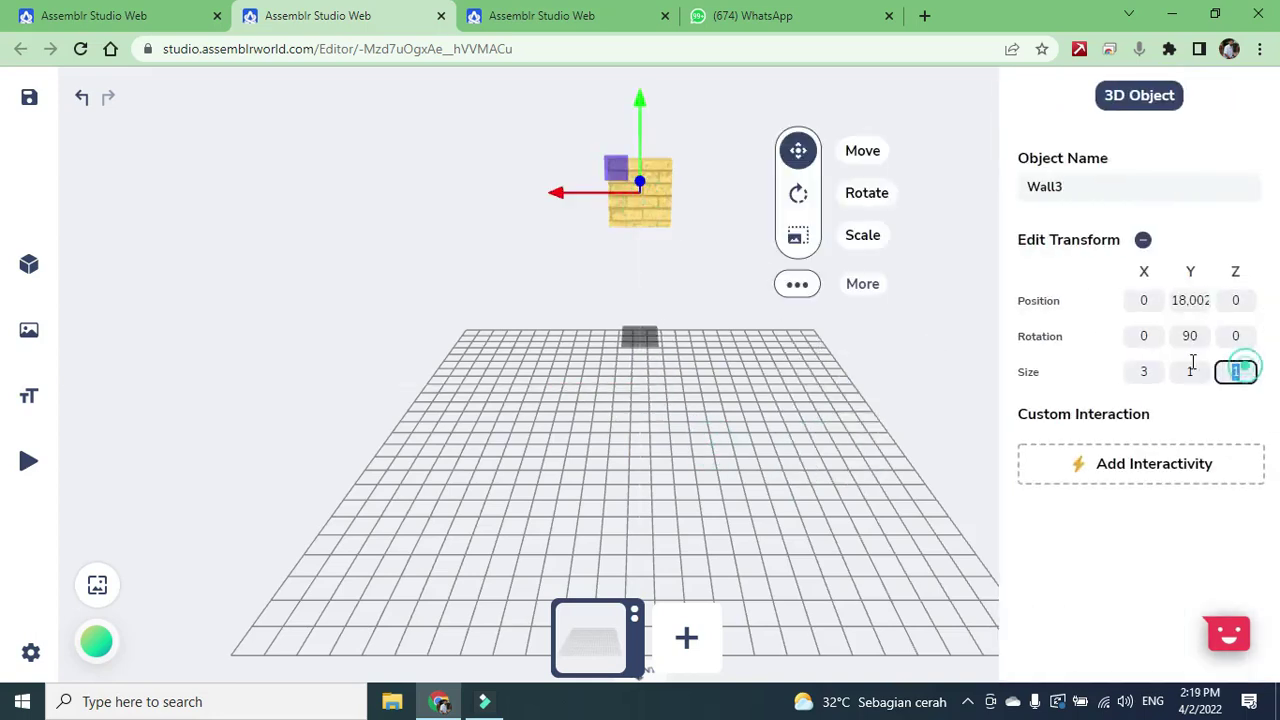
pyautogui.write('2')
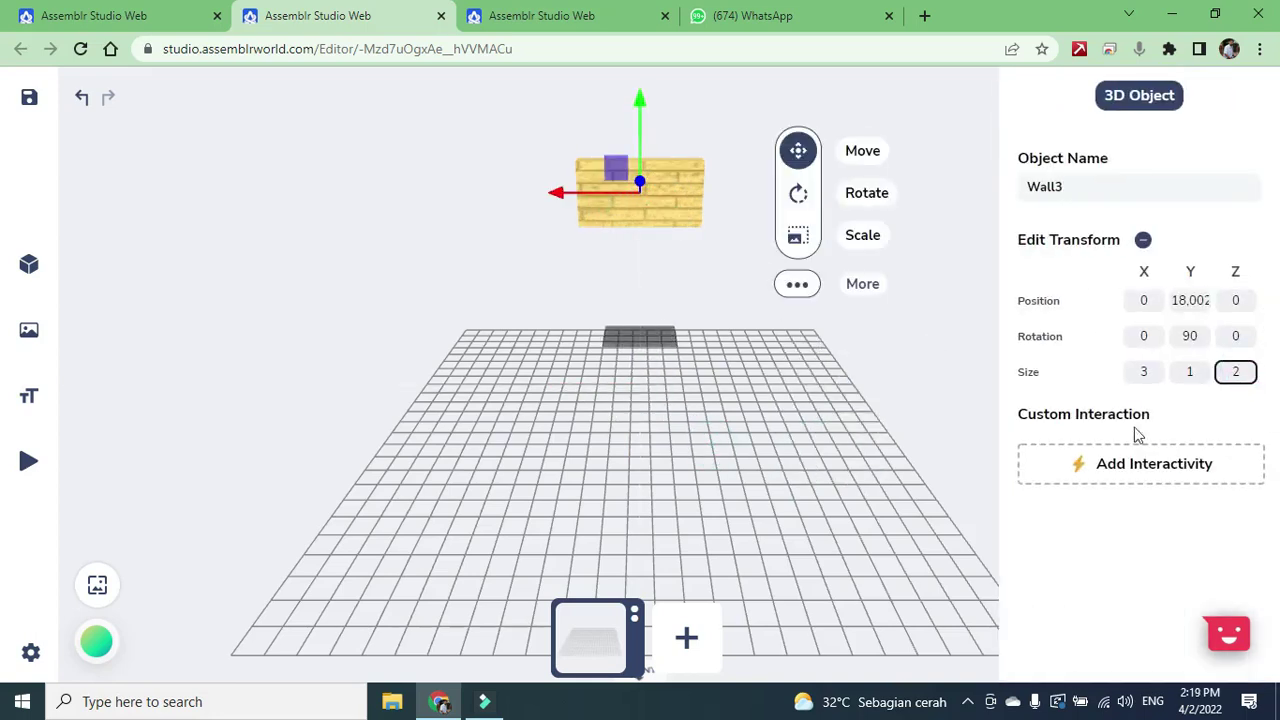
pyautogui.click(750, 438)
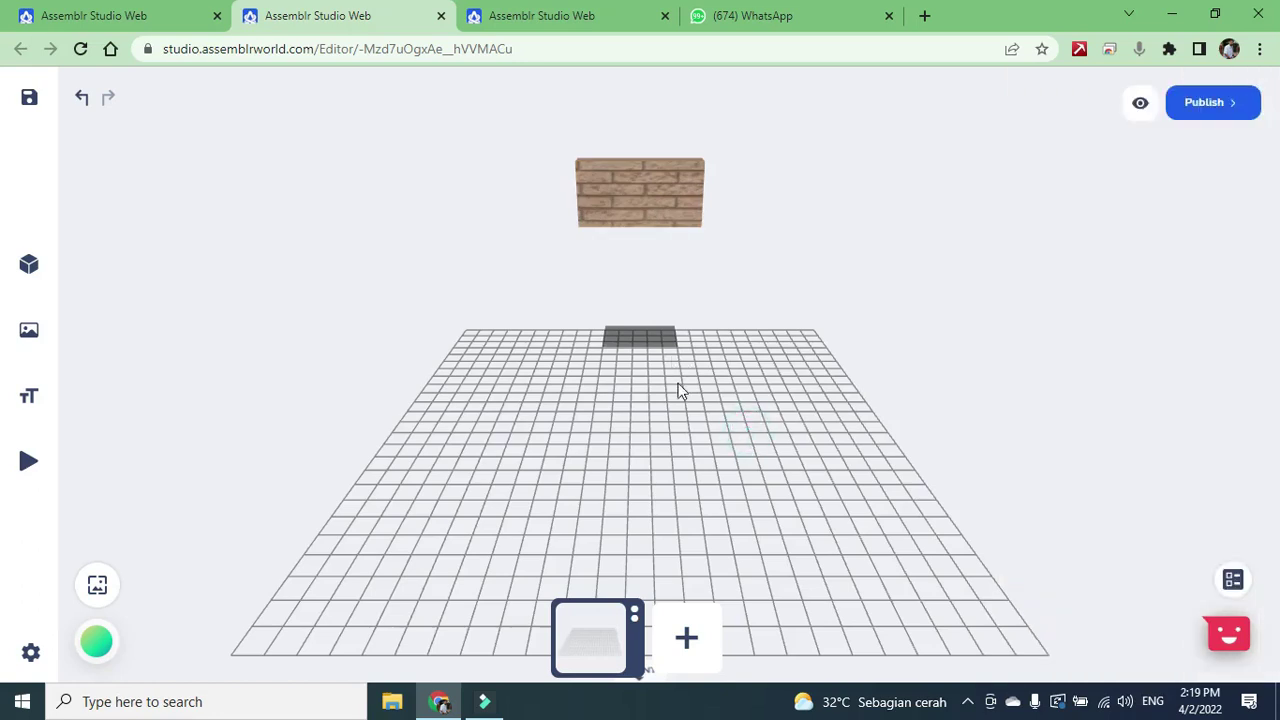
# Add the bandul2 pendulum from the Custom 3D objects to the scene.
pyautogui.moveTo(37, 249)
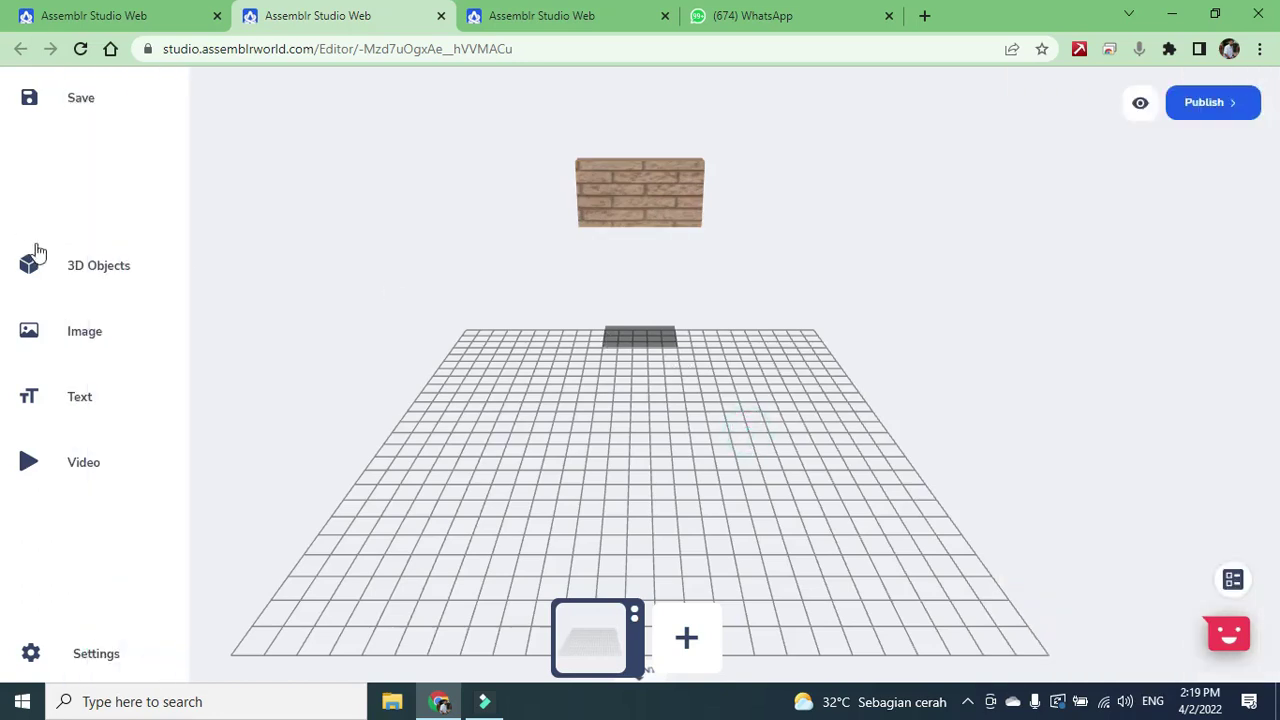
pyautogui.click(84, 268)
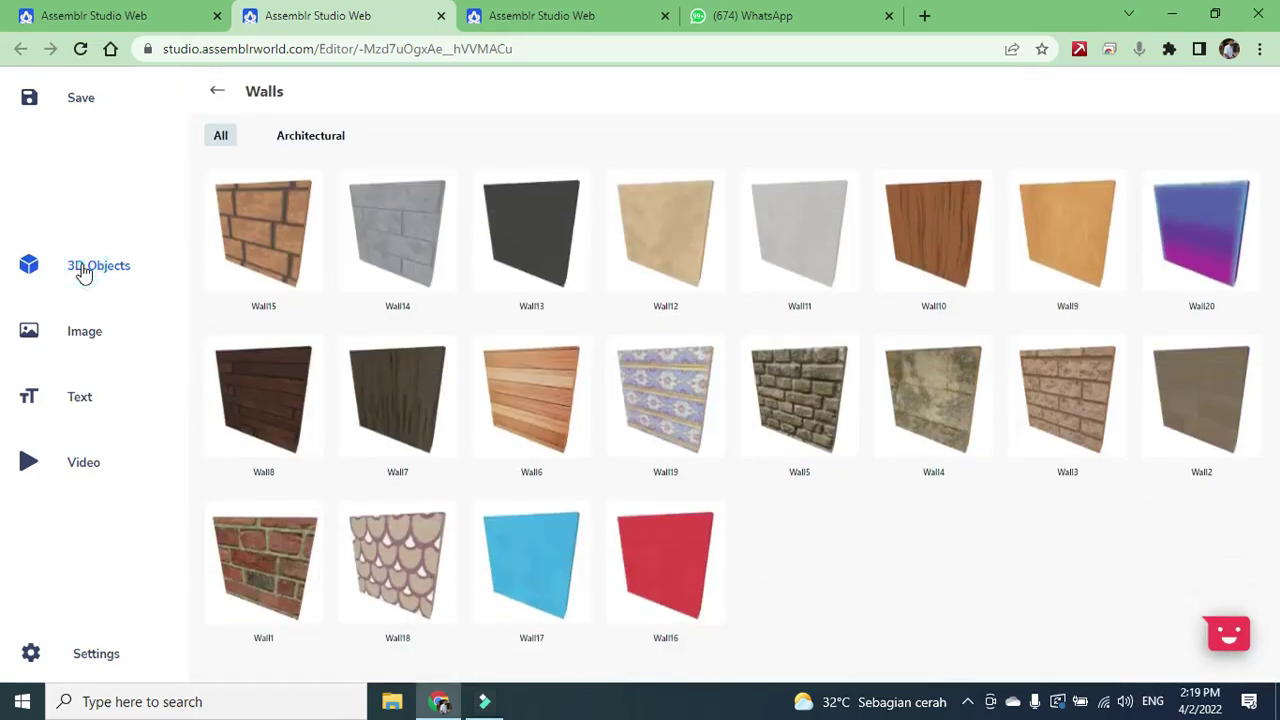
pyautogui.click(216, 100)
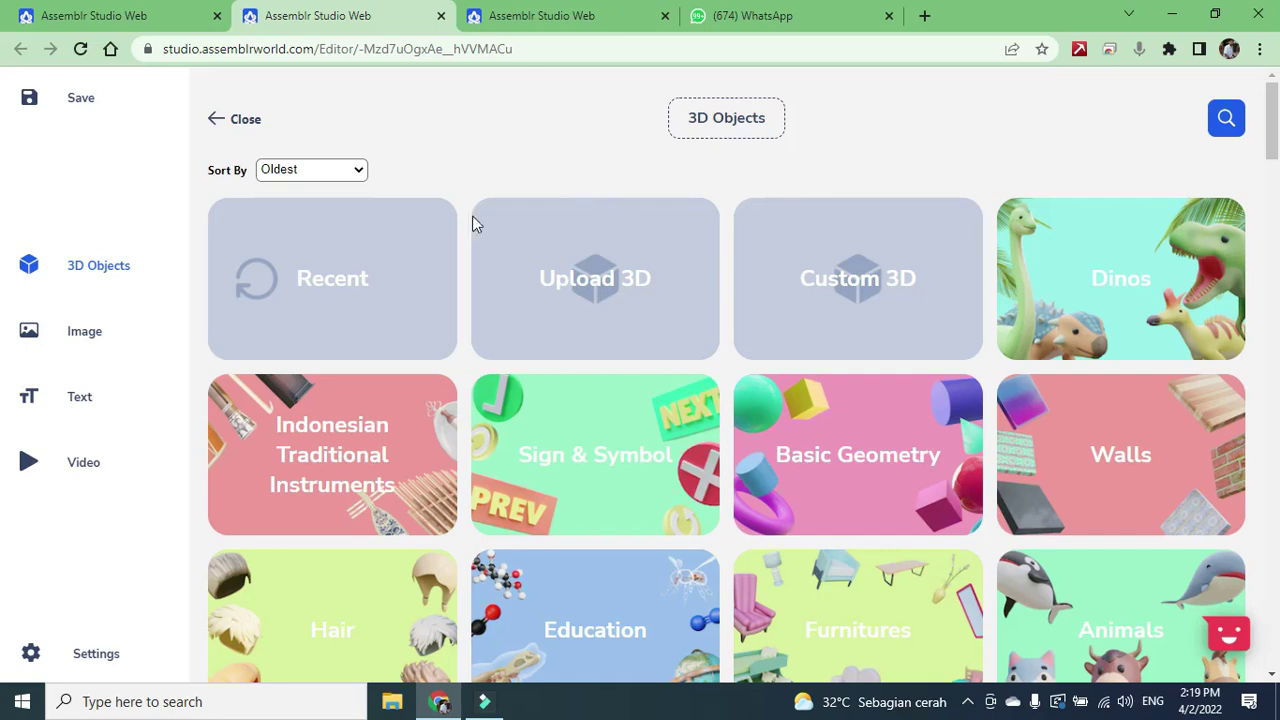
pyautogui.click(818, 282)
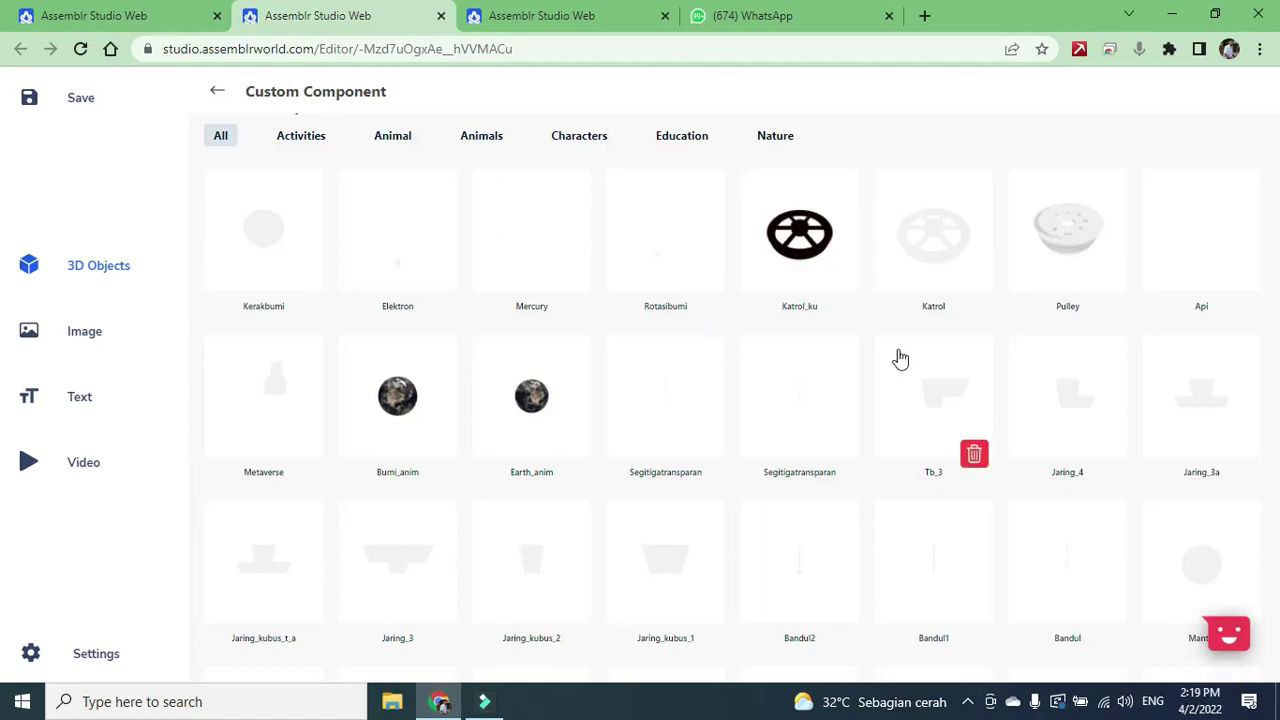
pyautogui.scroll(-2, 1036, 370)
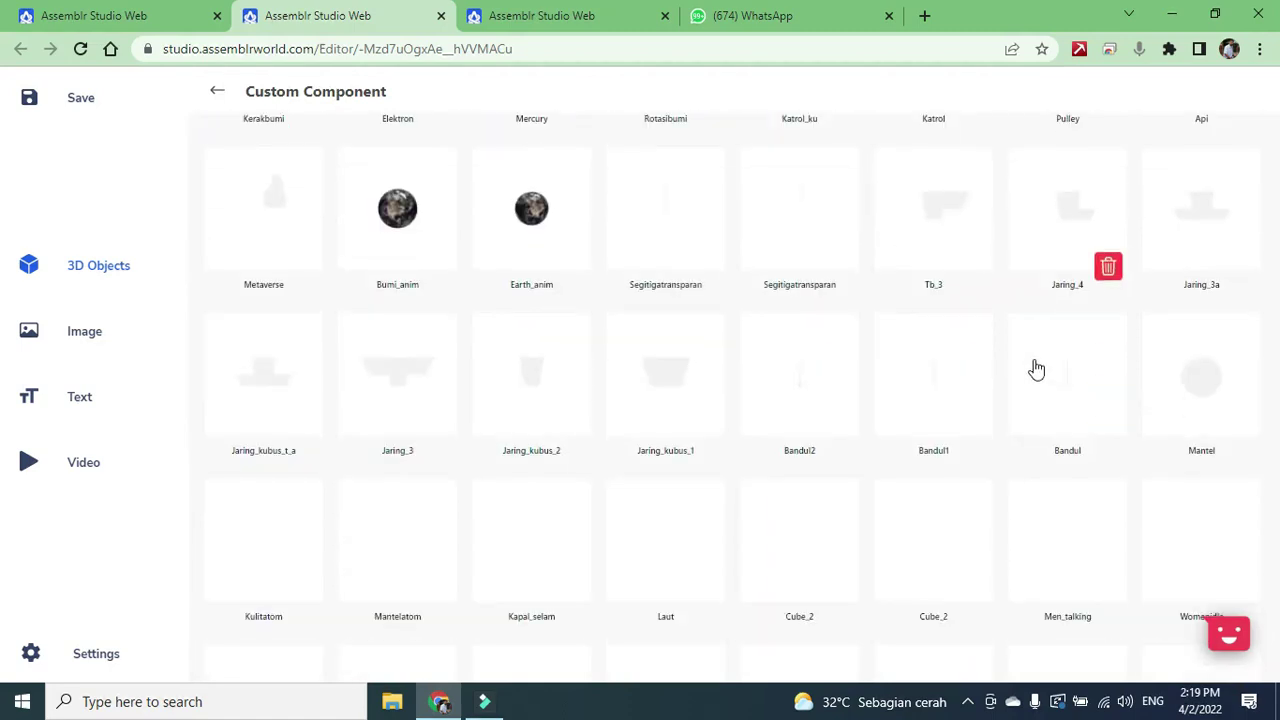
pyautogui.click(806, 390)
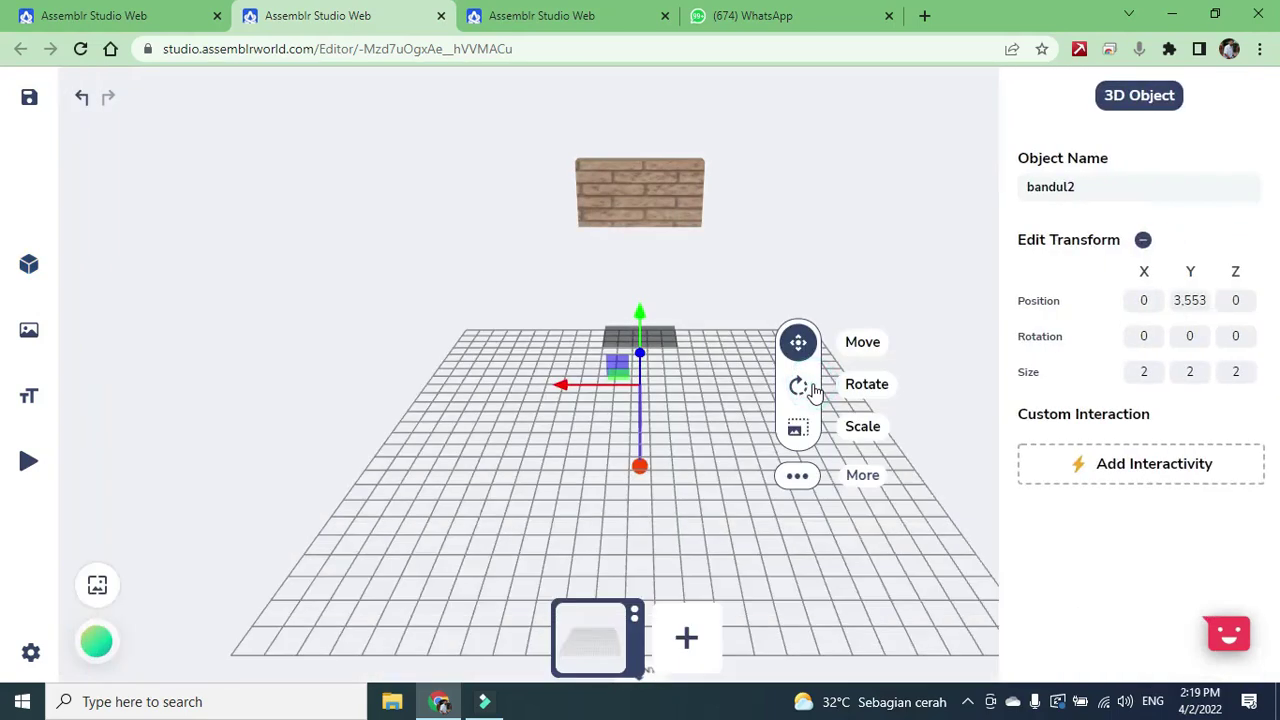
# Raise the pendulum to a Y position of about 16.1 so it hangs from the wall's underside.
pyautogui.moveTo(640, 318); pyautogui.dragTo(640, 131)
pyautogui.click(717, 243)
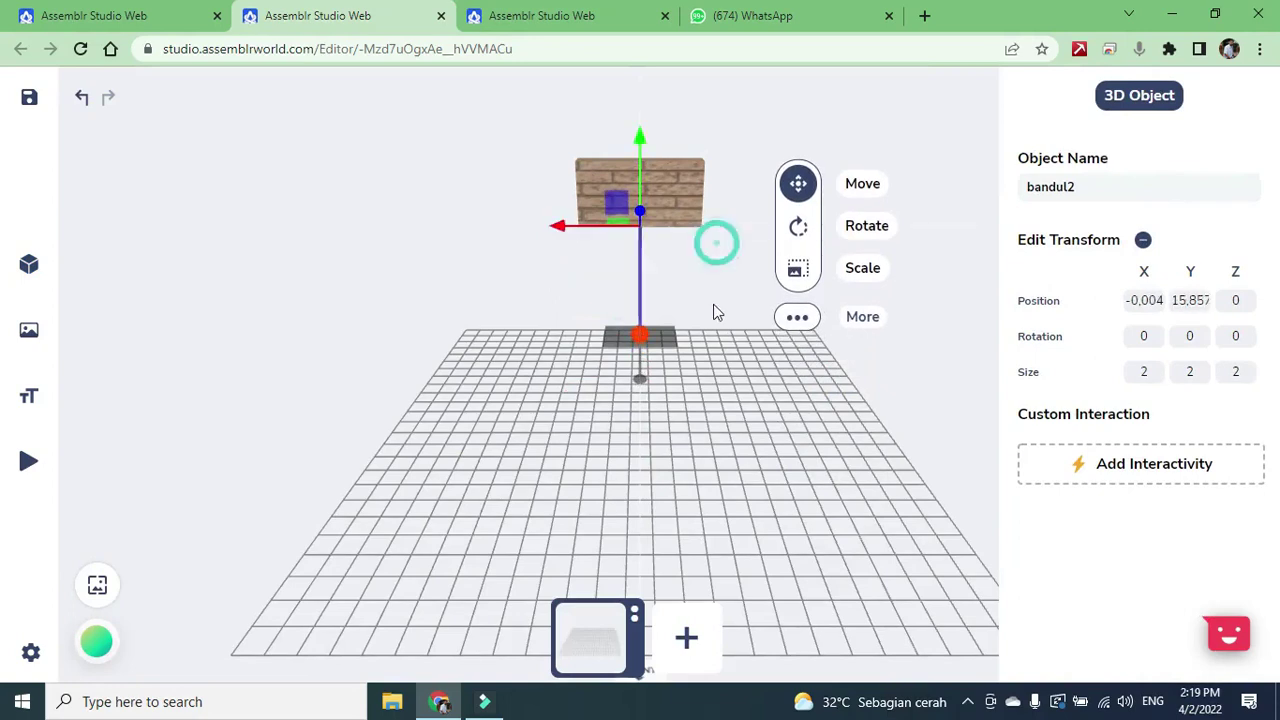
pyautogui.click(716, 304)
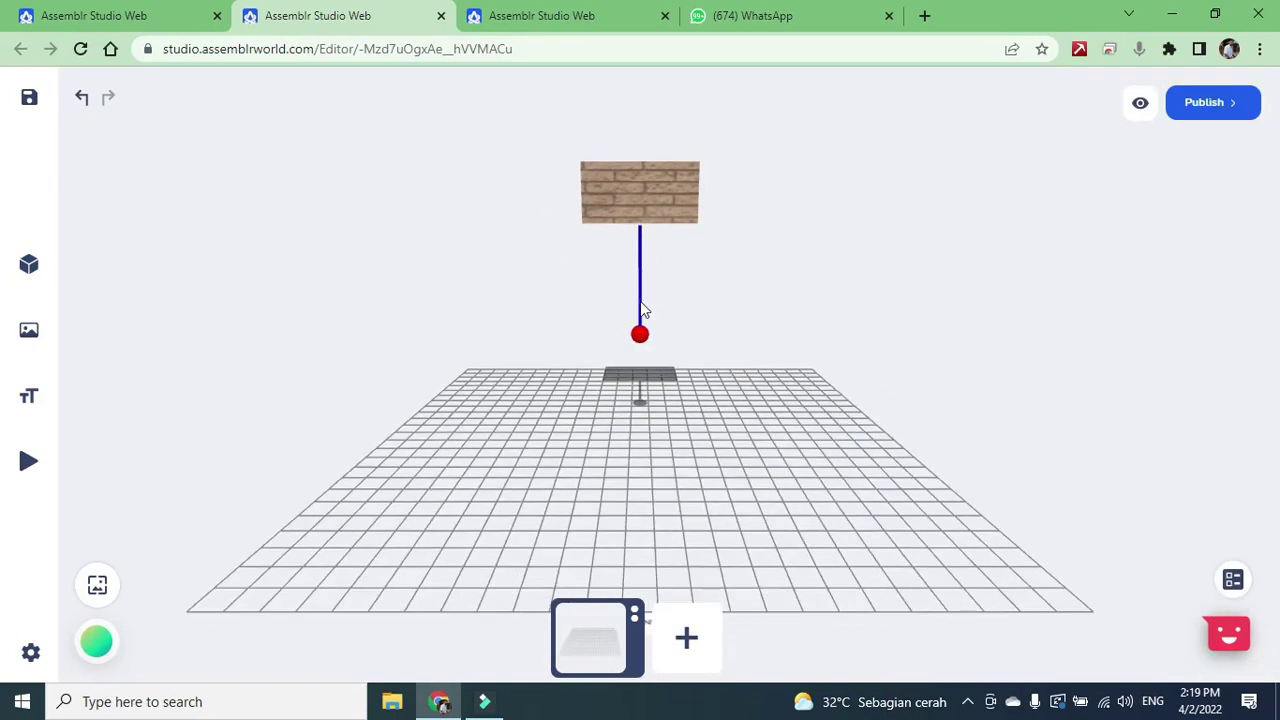
pyautogui.click(640, 300)
pyautogui.moveTo(641, 248); pyautogui.dragTo(639, 134)
pyautogui.click(706, 303)
# Try rotating the pendulum freehand about its top pivot, and undo the rotation.
pyautogui.click(641, 335)
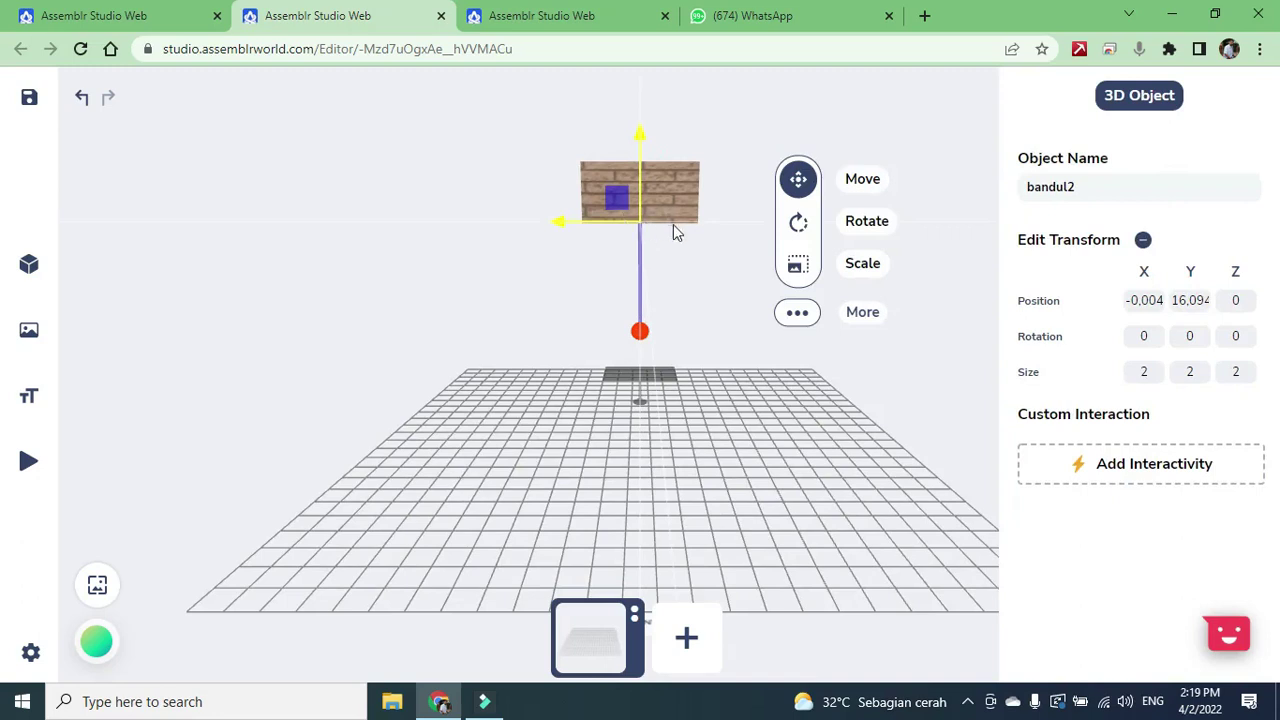
pyautogui.click(866, 226)
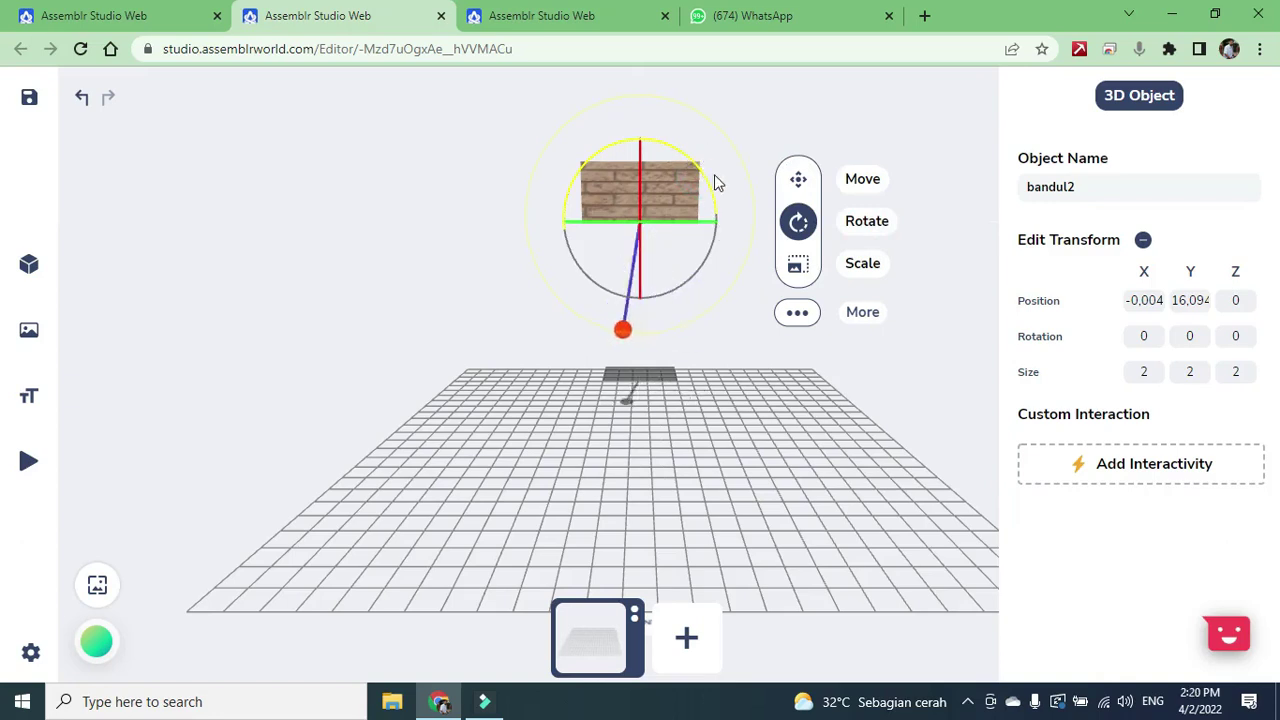
pyautogui.moveTo(689, 129); pyautogui.dragTo(710, 145)
pyautogui.click(231, 177)
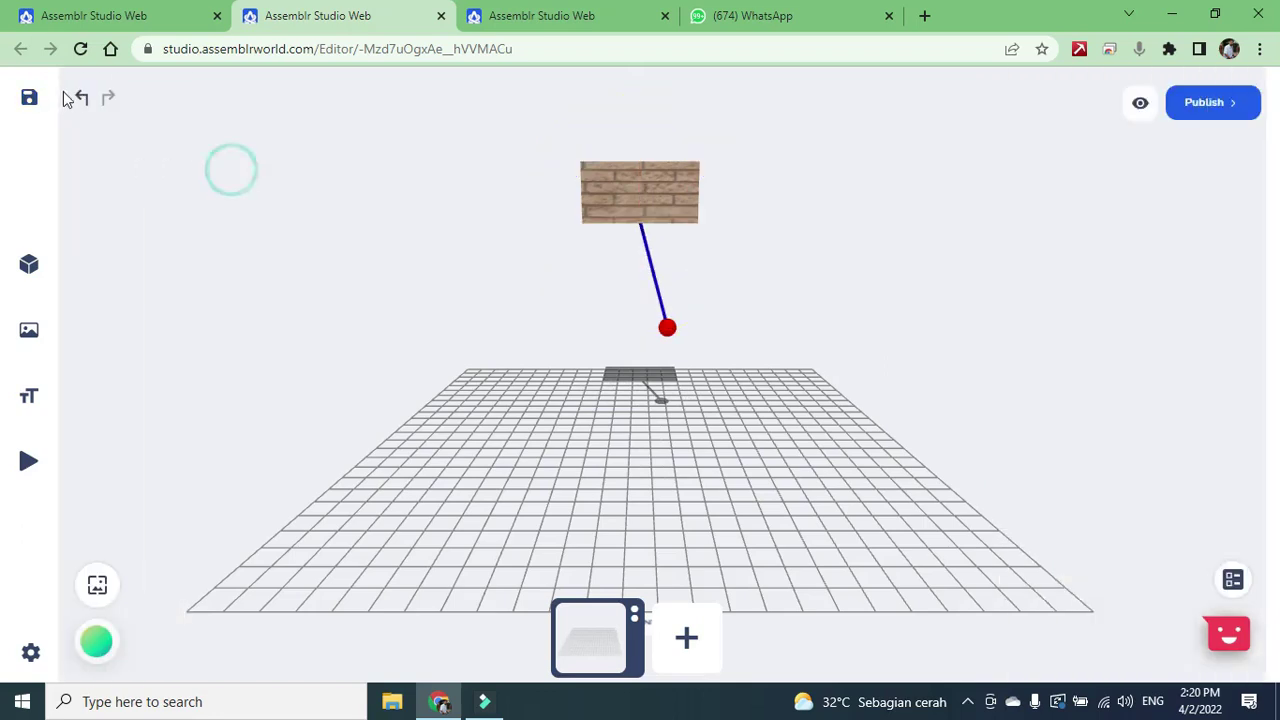
pyautogui.click(82, 97)
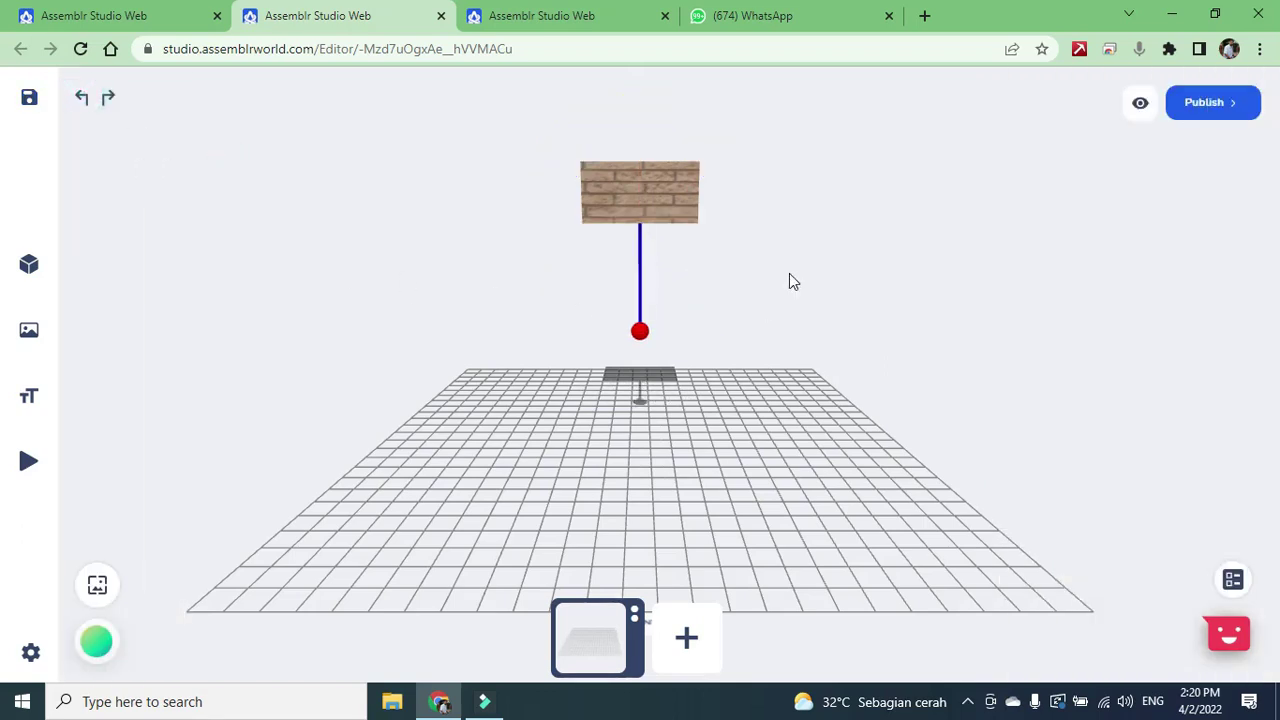
# Set the pendulum's Z rotation to 45 degrees.
pyautogui.click(642, 331)
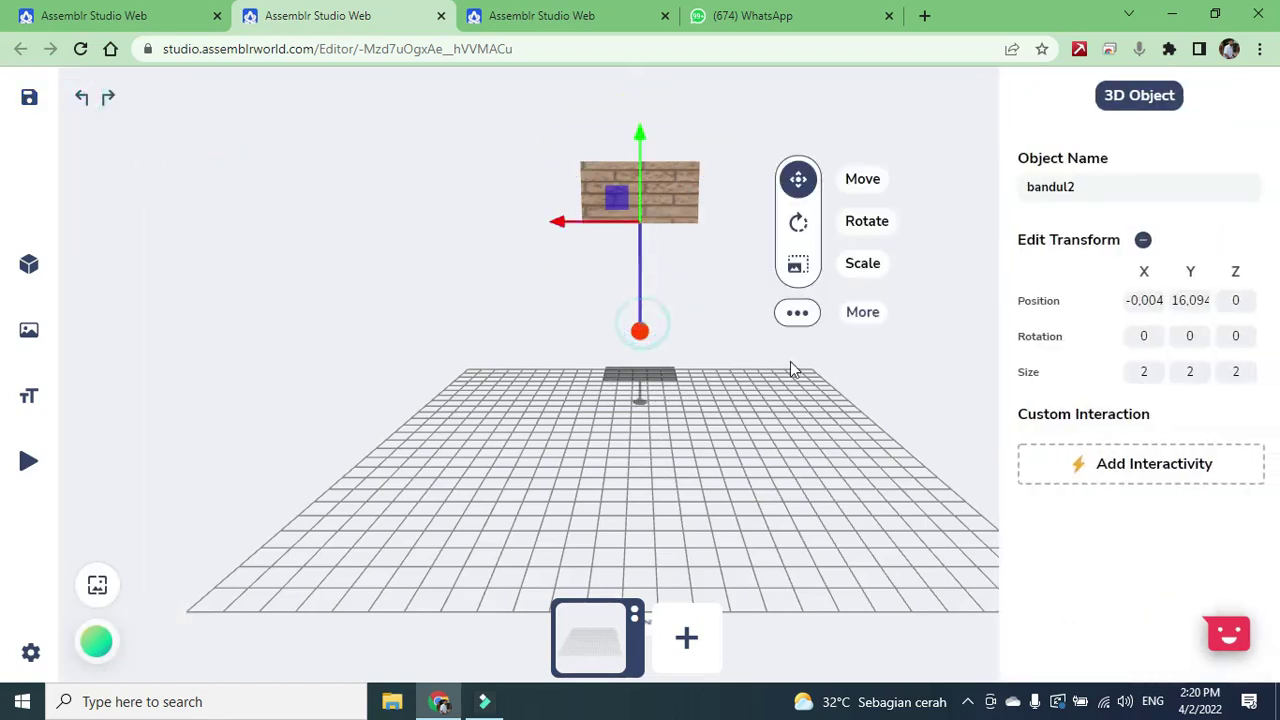
pyautogui.click(1235, 337)
pyautogui.write('45')
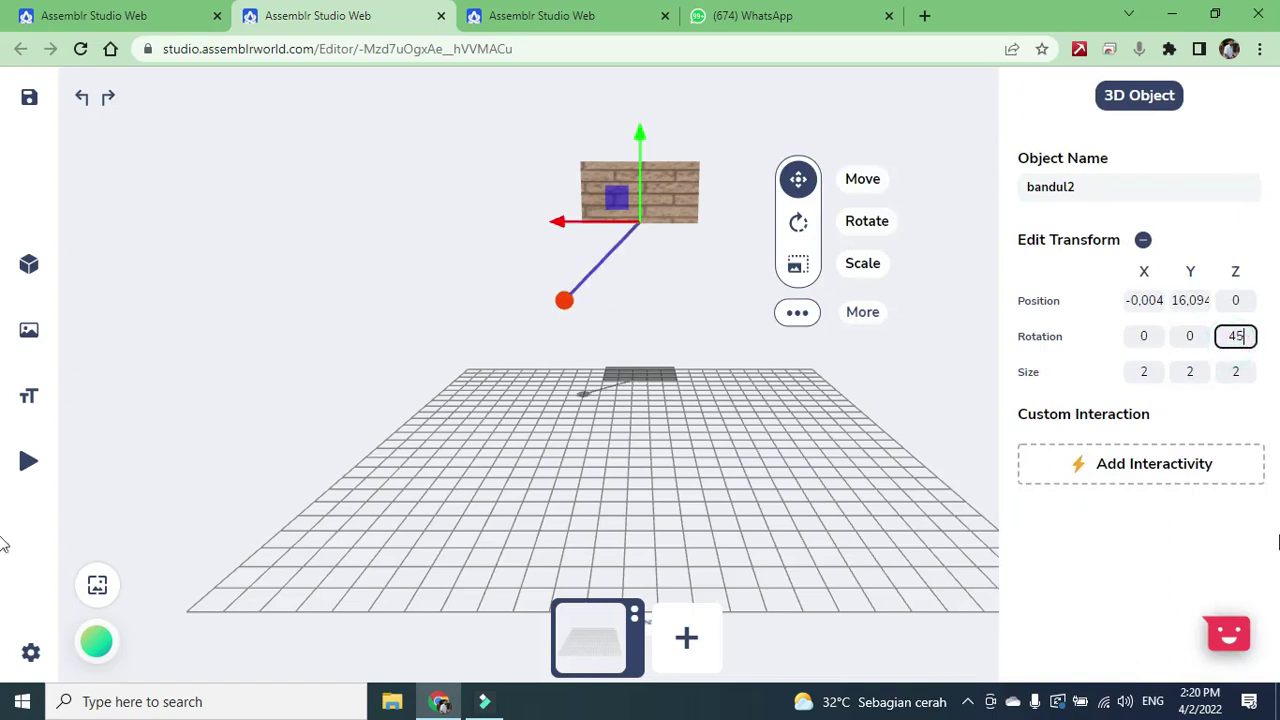
pyautogui.click(629, 435)
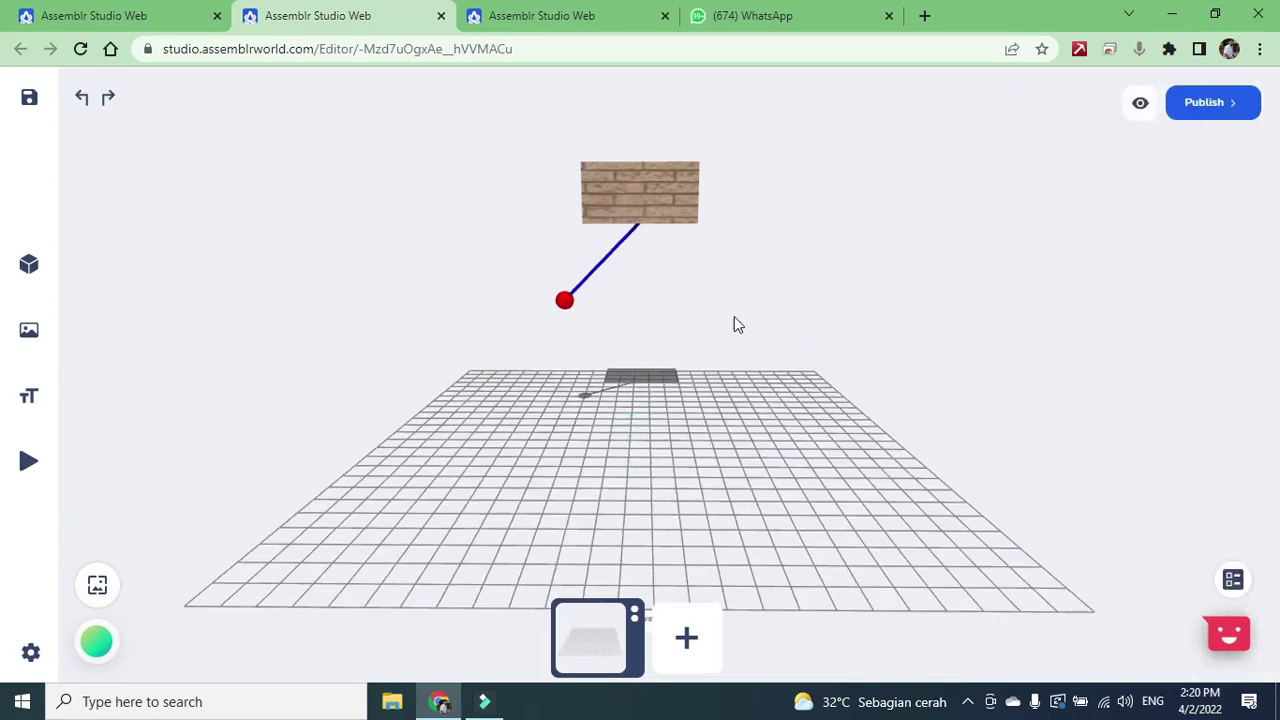
# Place the 3D text "Ayunkan" in the scene with the Carter One font and black colour #000000.
pyautogui.click(30, 396)
pyautogui.click(303, 368)
pyautogui.write('Ayunkan')
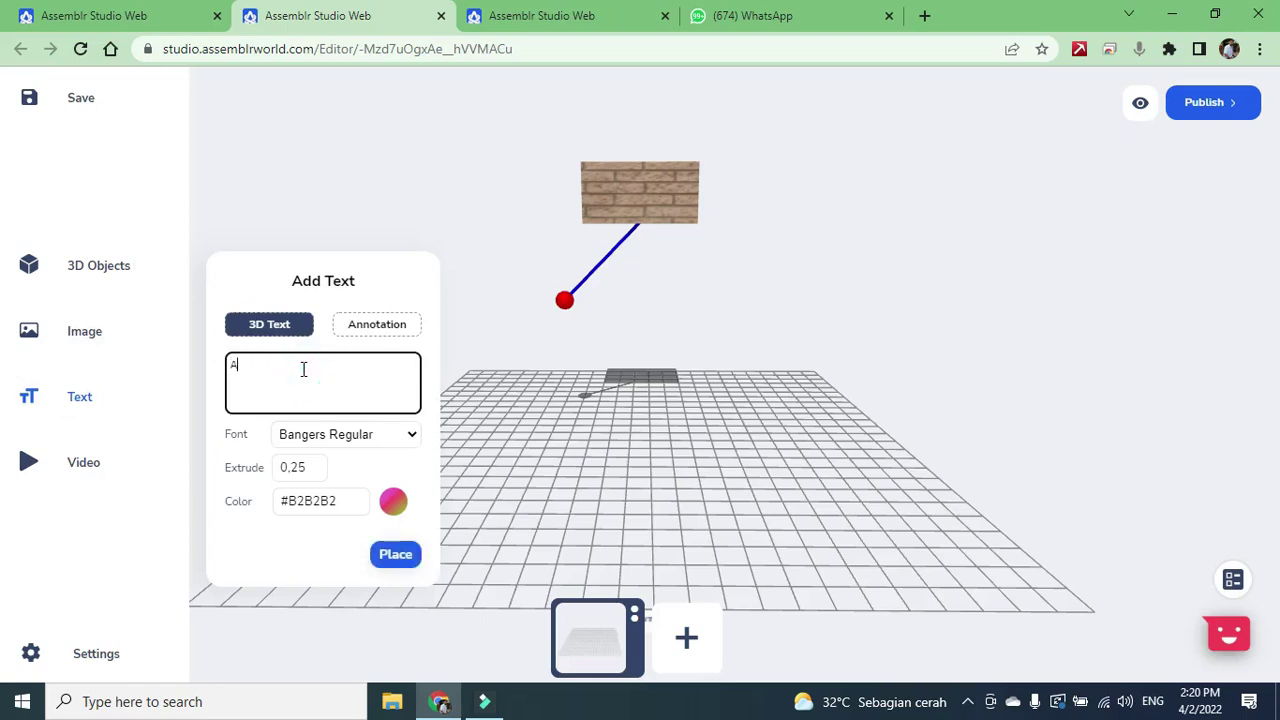
pyautogui.click(393, 501)
pyautogui.moveTo(229, 543); pyautogui.dragTo(215, 610)
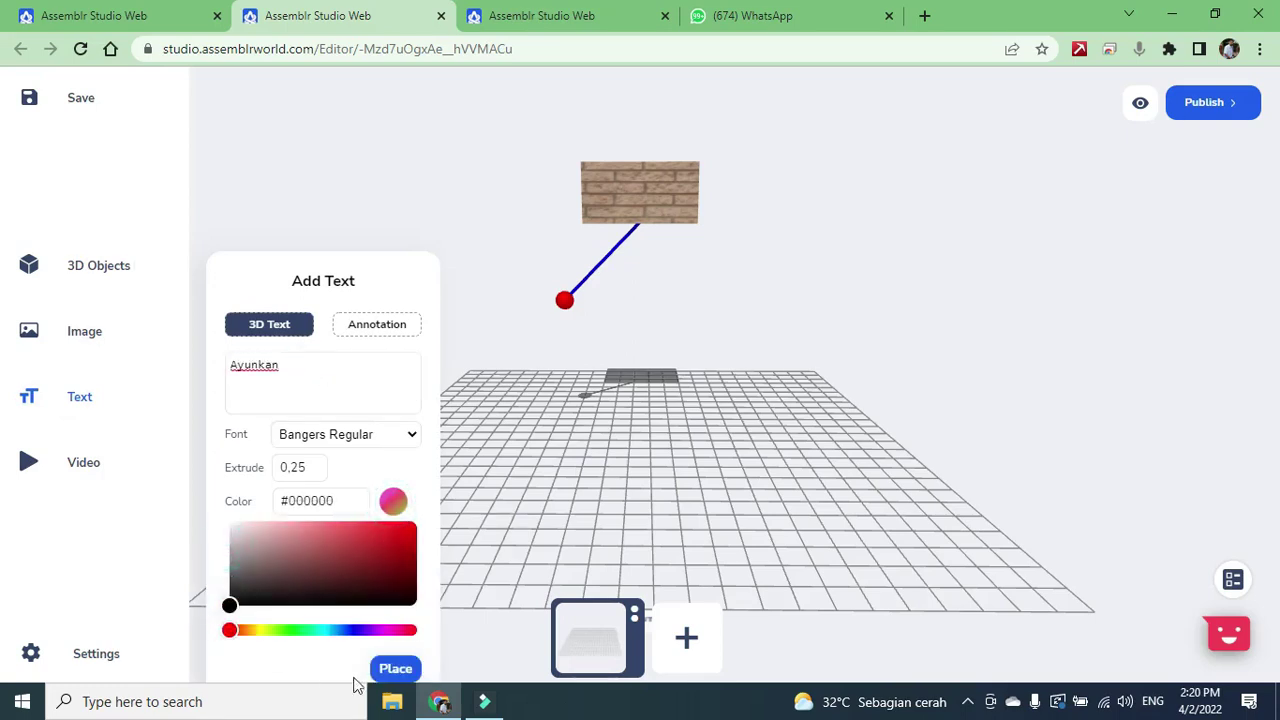
pyautogui.click(406, 436)
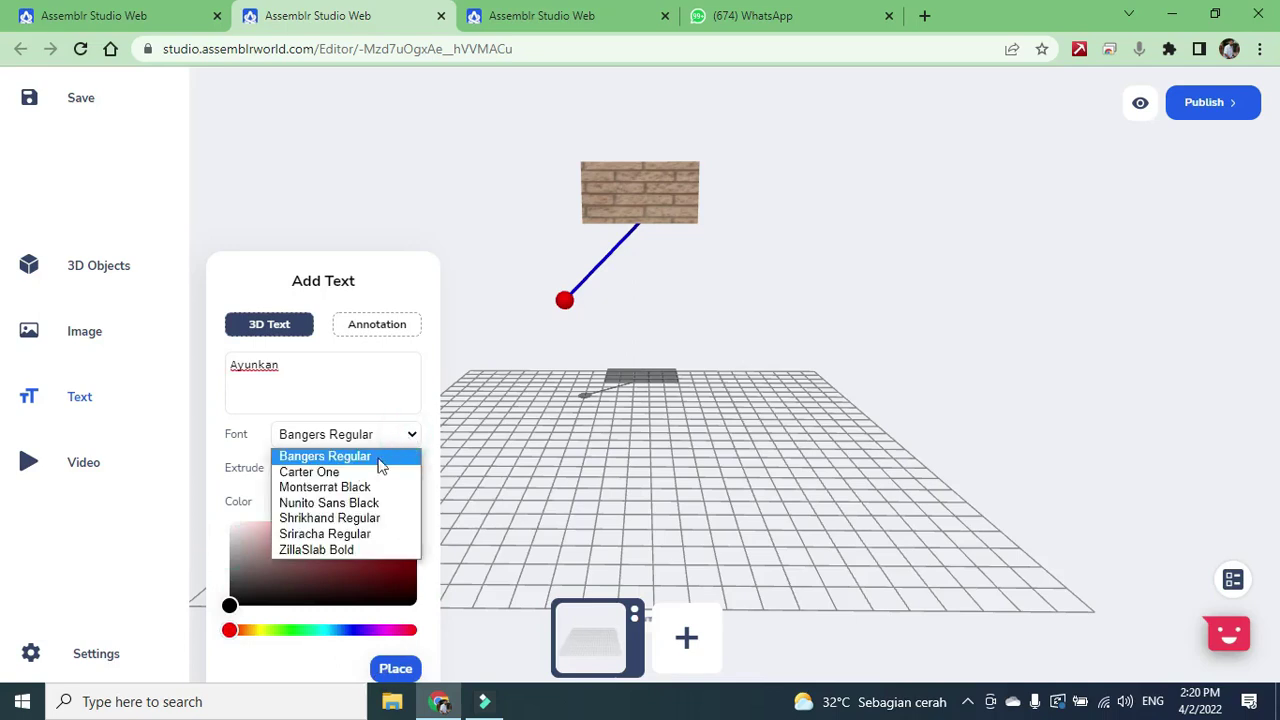
pyautogui.click(350, 472)
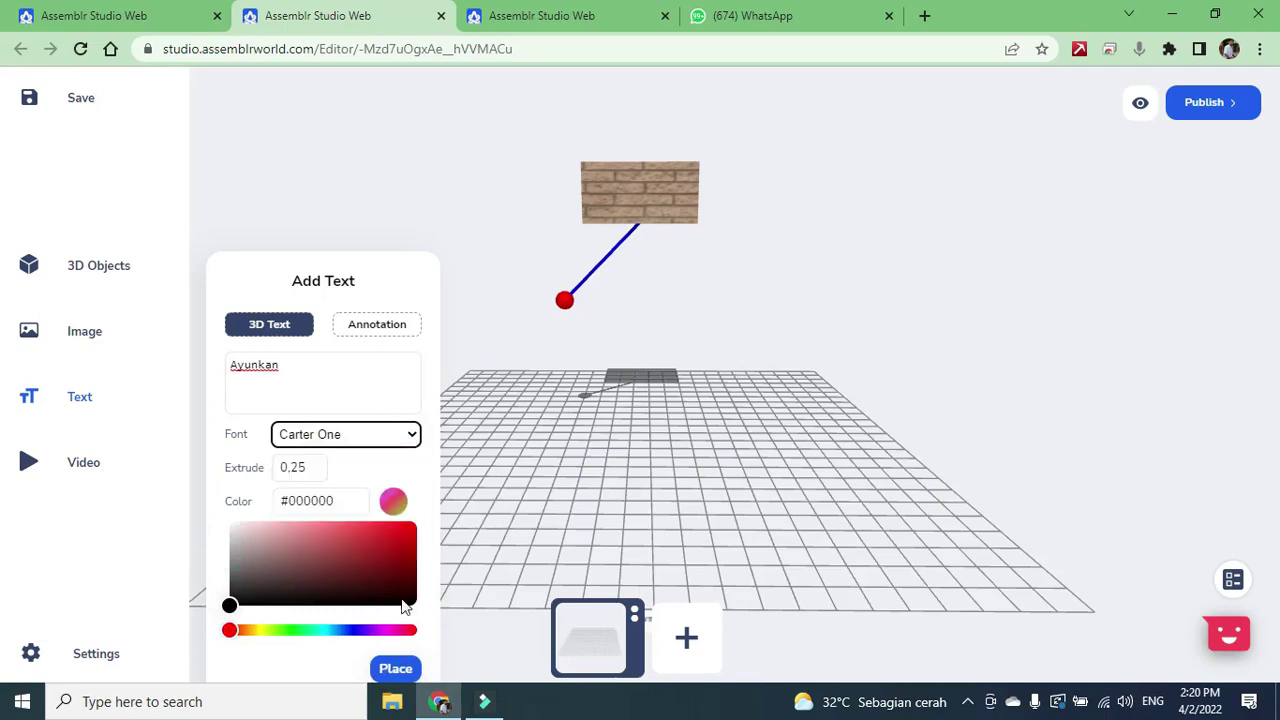
pyautogui.click(395, 668)
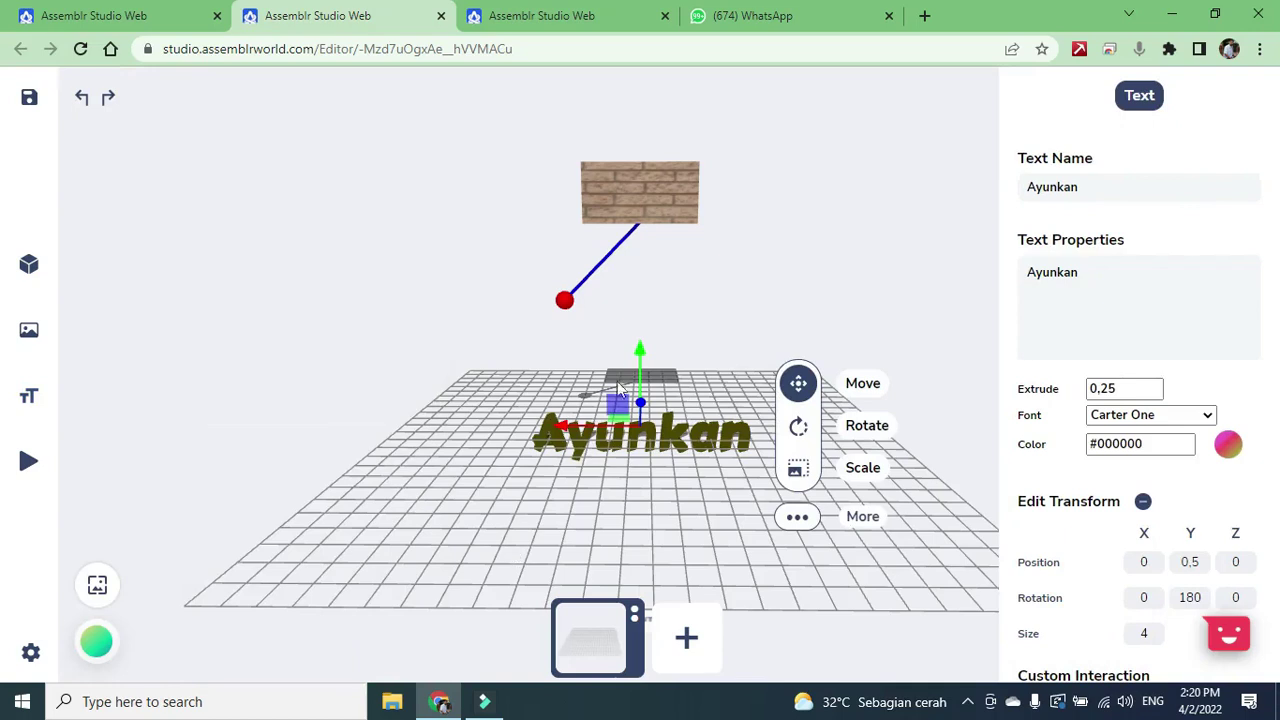
# Raise the Ayunkan text above the grid to a Y position of about 2.5, keeping it selected.
pyautogui.moveTo(640, 358); pyautogui.dragTo(641, 331)
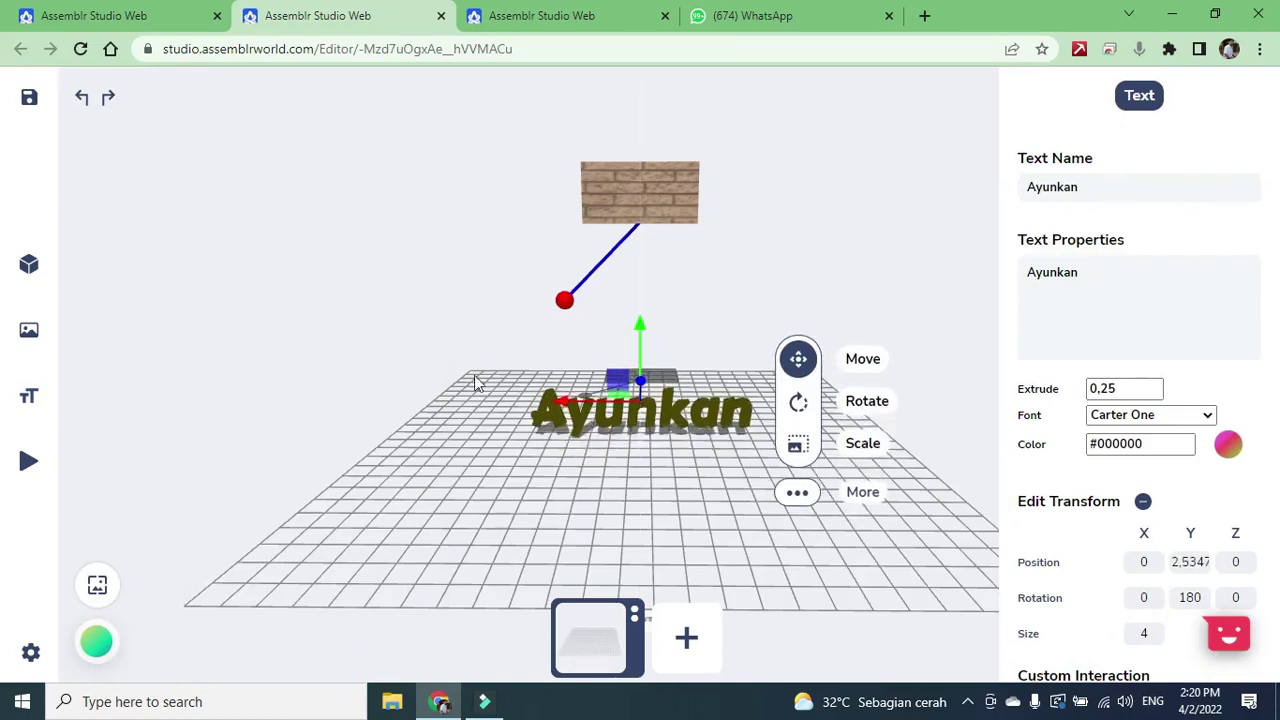
pyautogui.click(475, 376)
pyautogui.moveTo(411, 390)
pyautogui.mouseDown()
pyautogui.moveTo(430, 397)
pyautogui.moveTo(414, 383)
pyautogui.mouseUp()
pyautogui.click(654, 409)
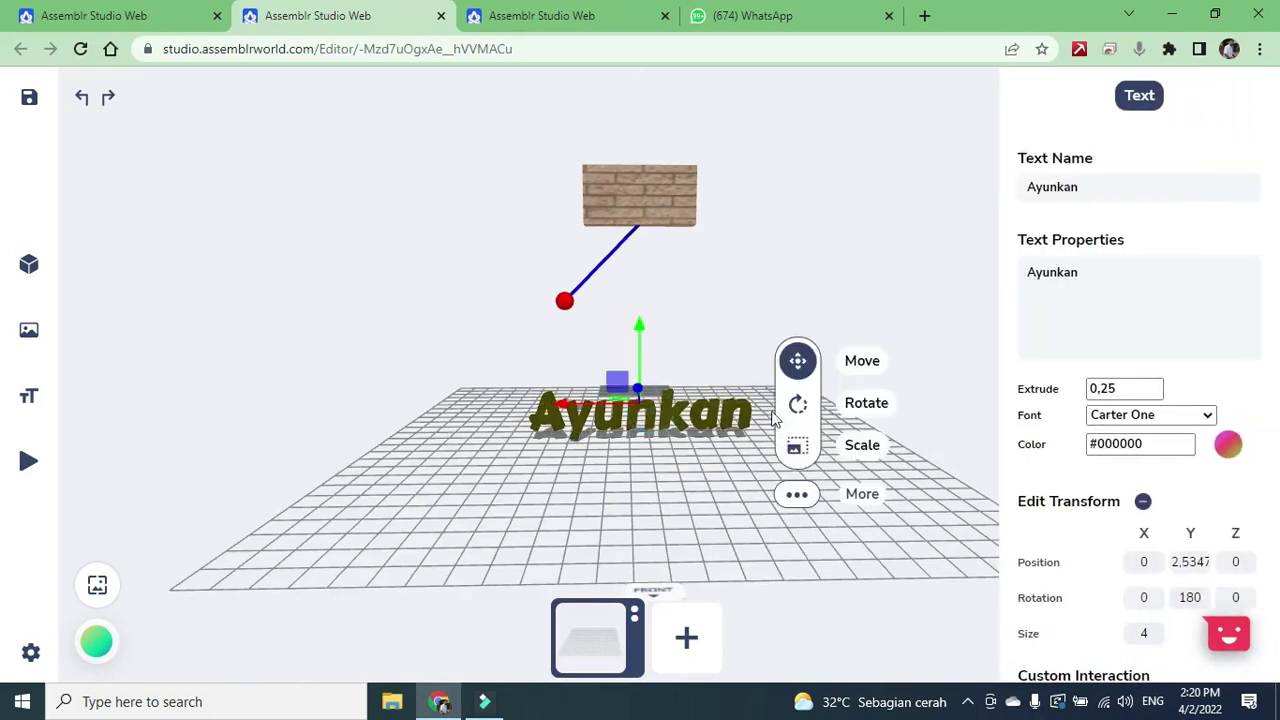
# Scale the Ayunkan text down to a size of about 2.77.
pyautogui.click(852, 446)
pyautogui.moveTo(713, 405); pyautogui.dragTo(695, 405)
pyautogui.click(680, 463)
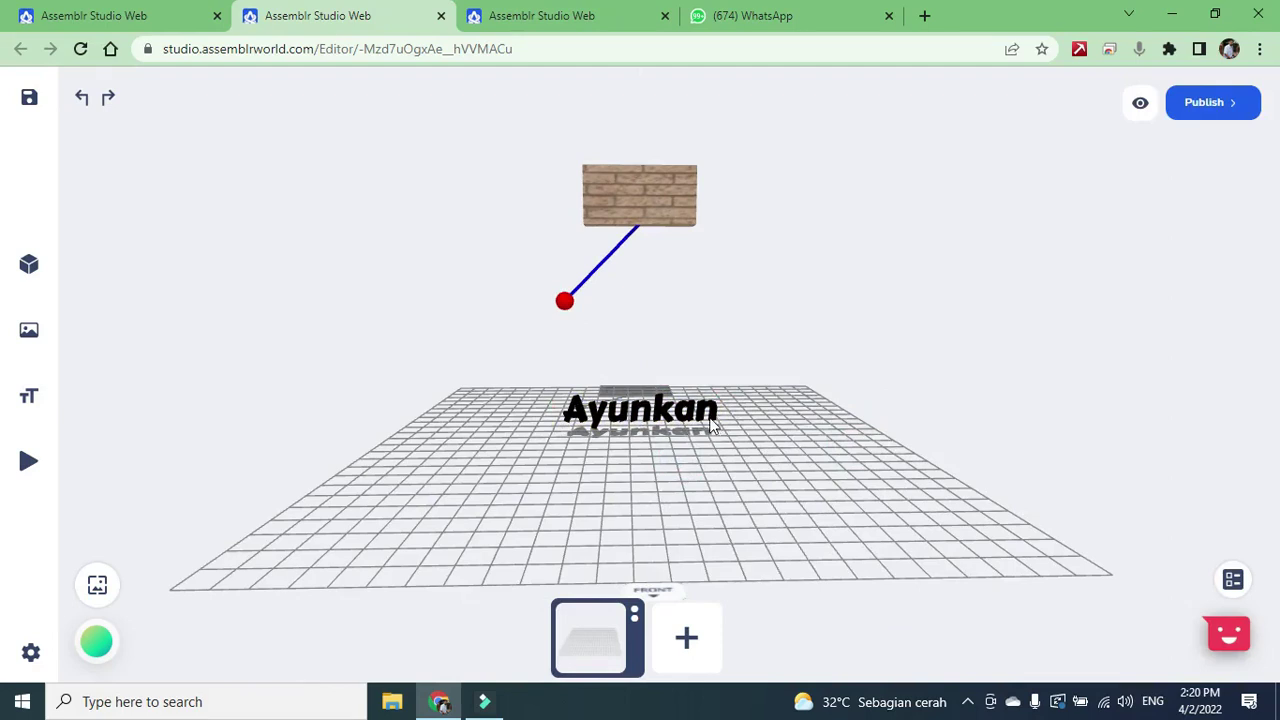
# Set the Ayunkan text's Y position to 2.
pyautogui.click(713, 425)
pyautogui.click(1178, 562)
pyautogui.doubleClick(1178, 562)
pyautogui.write('2')
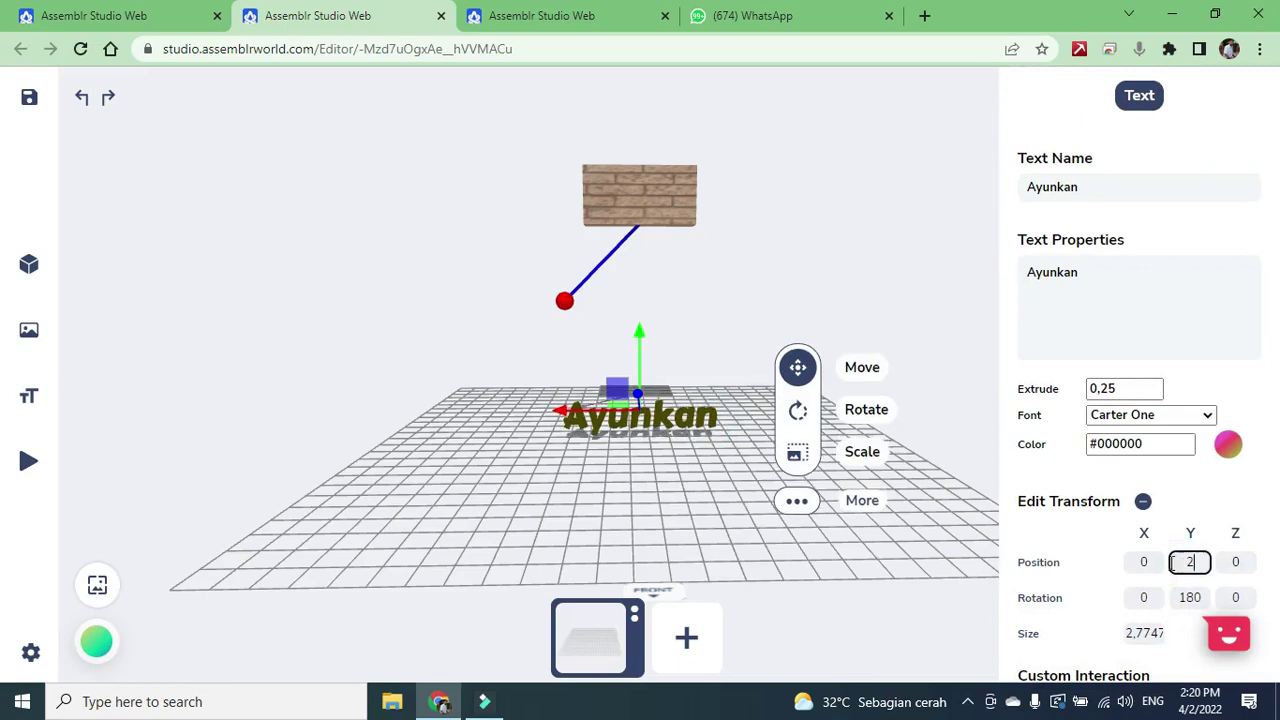
pyautogui.click(659, 499)
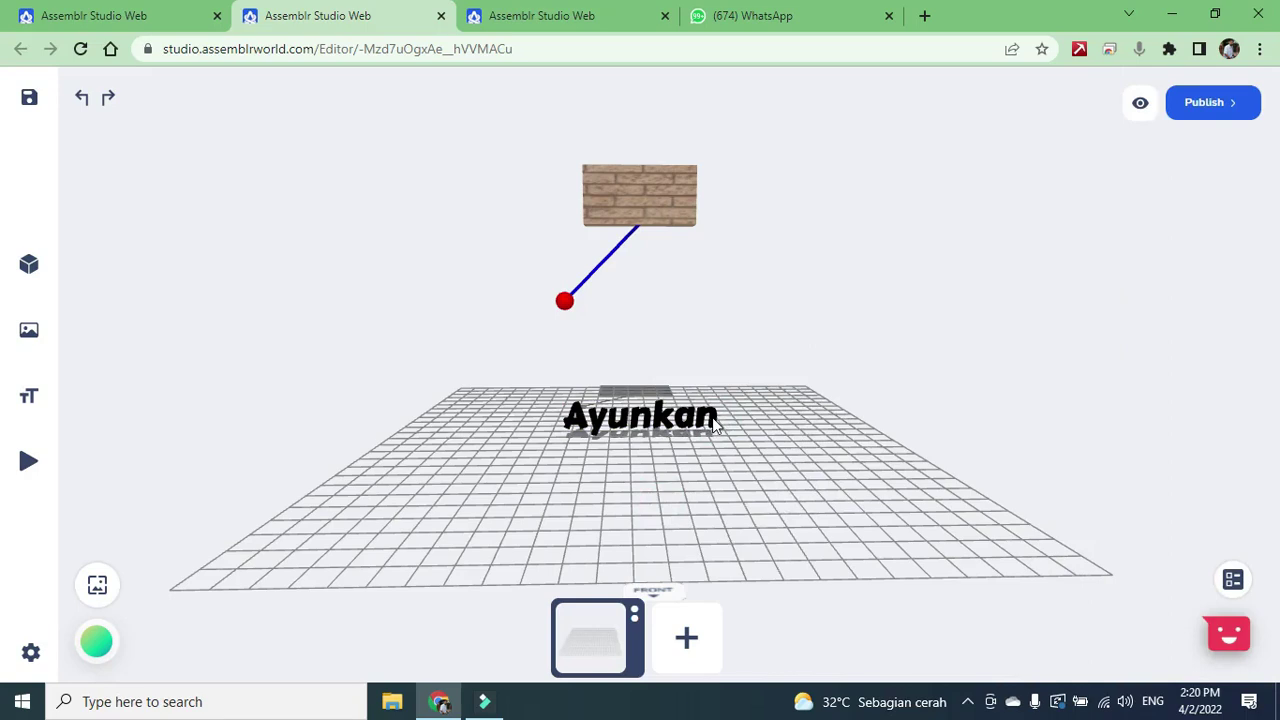
# Duplicate the Ayunkan text and move the copy beside the original to an X position of about -18.67.
pyautogui.click(712, 420)
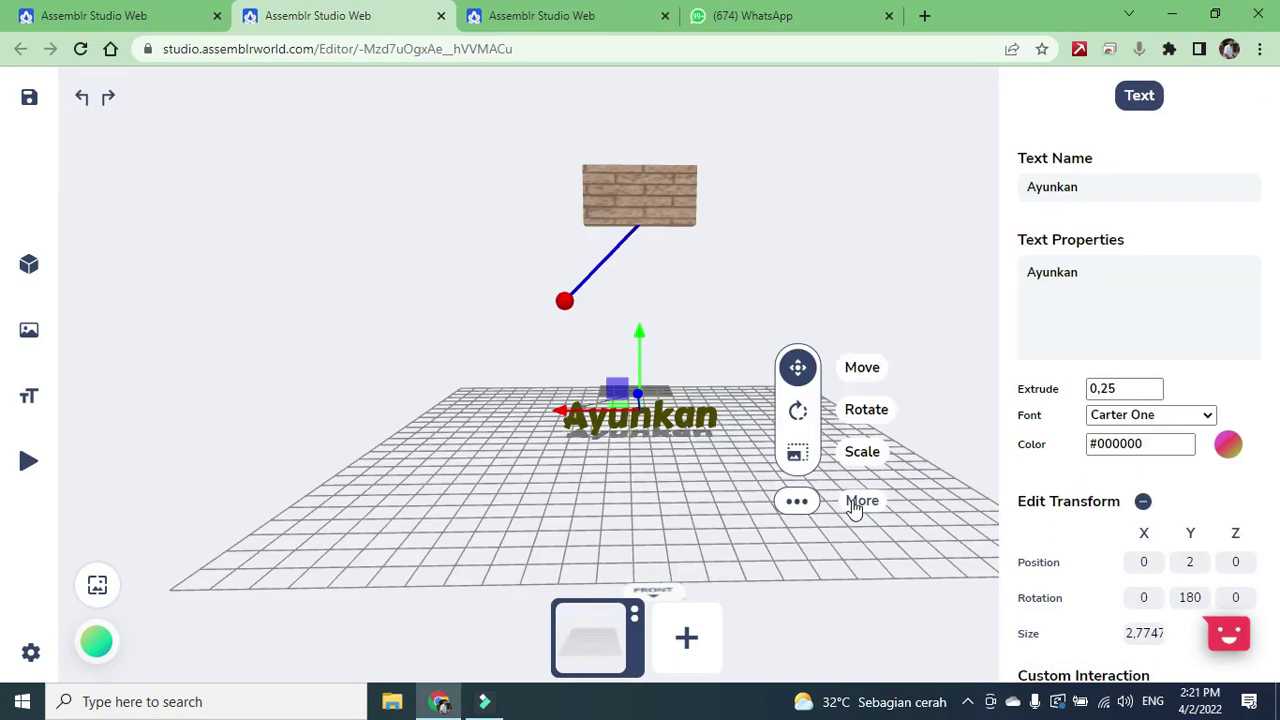
pyautogui.click(848, 504)
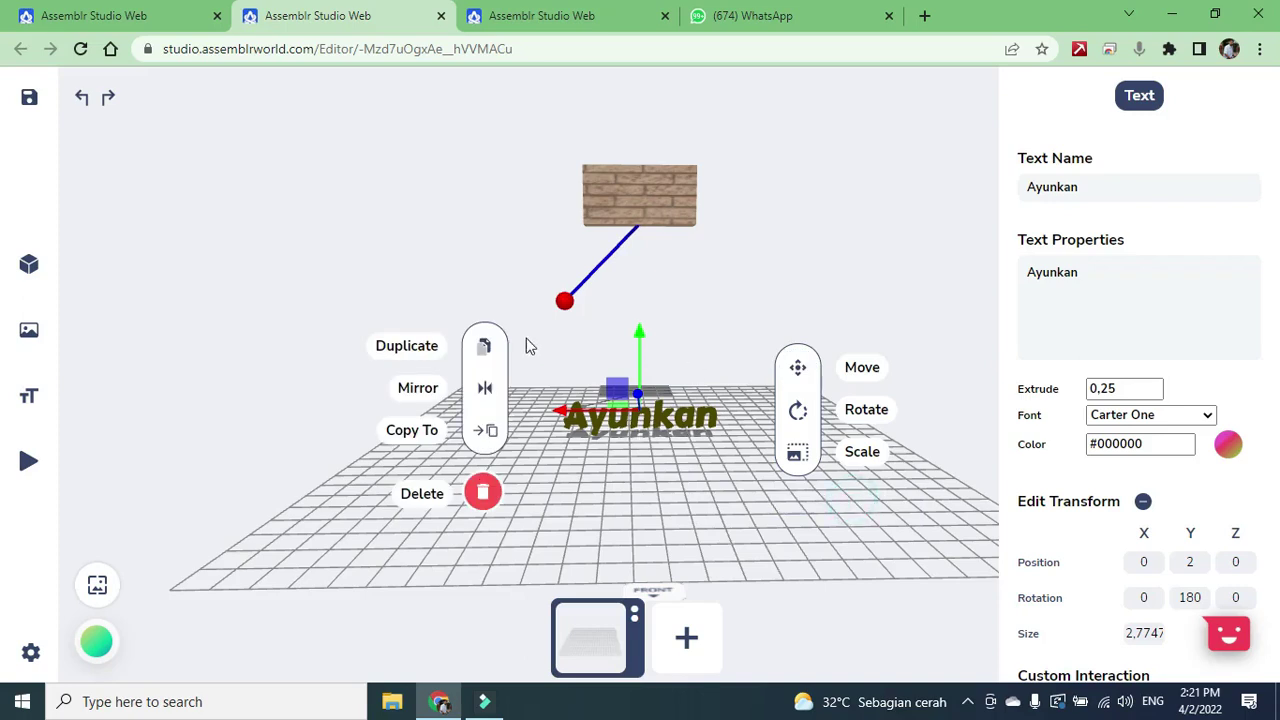
pyautogui.click(421, 360)
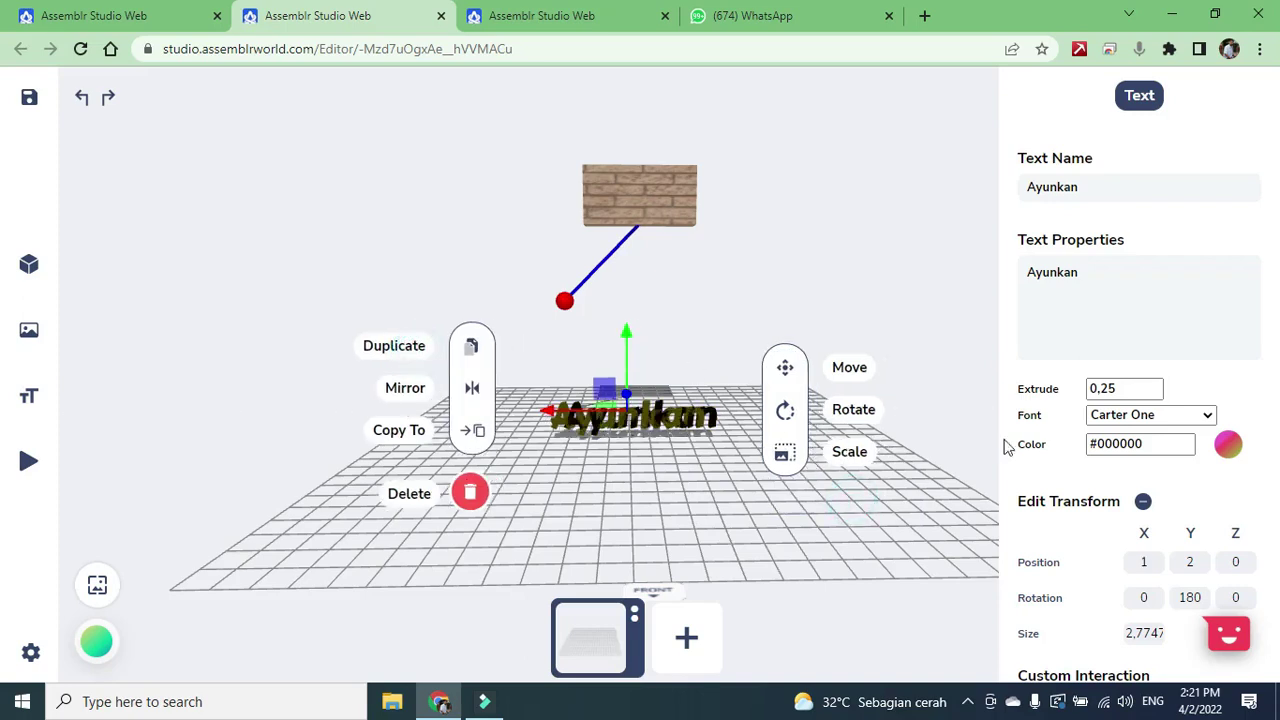
pyautogui.click(1148, 564)
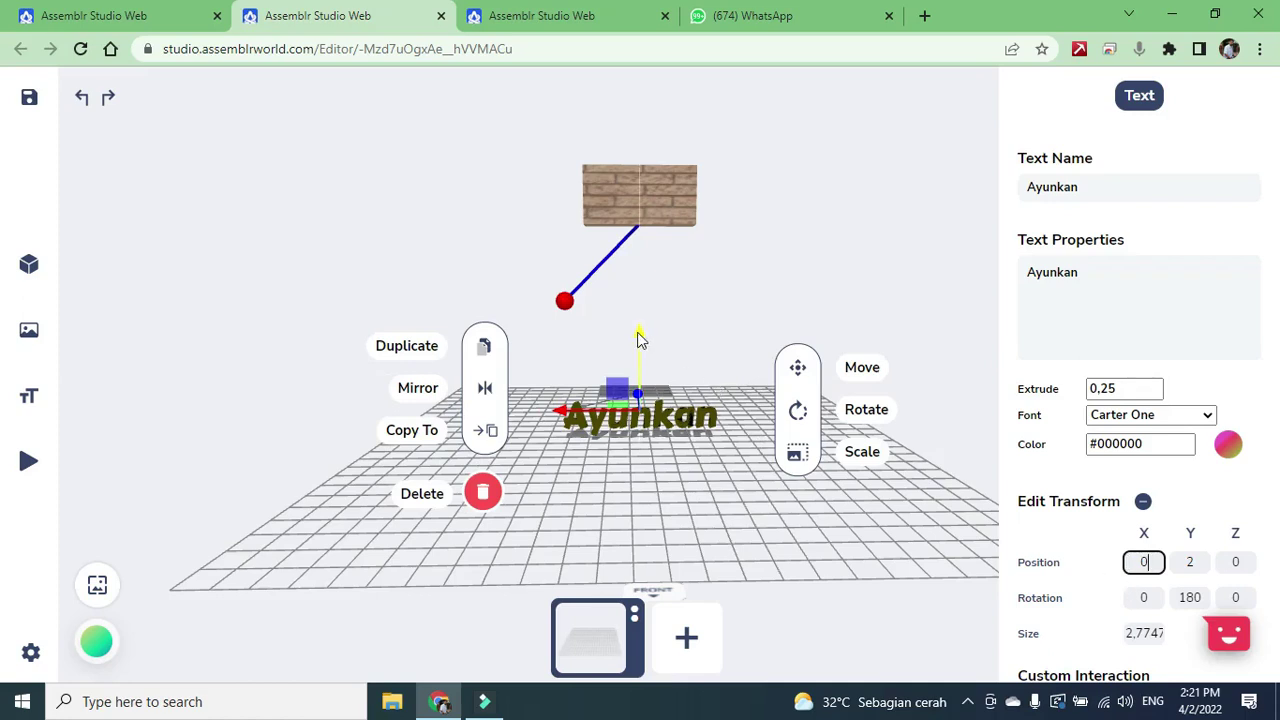
pyautogui.moveTo(640, 340); pyautogui.dragTo(834, 515)
pyautogui.click(841, 514)
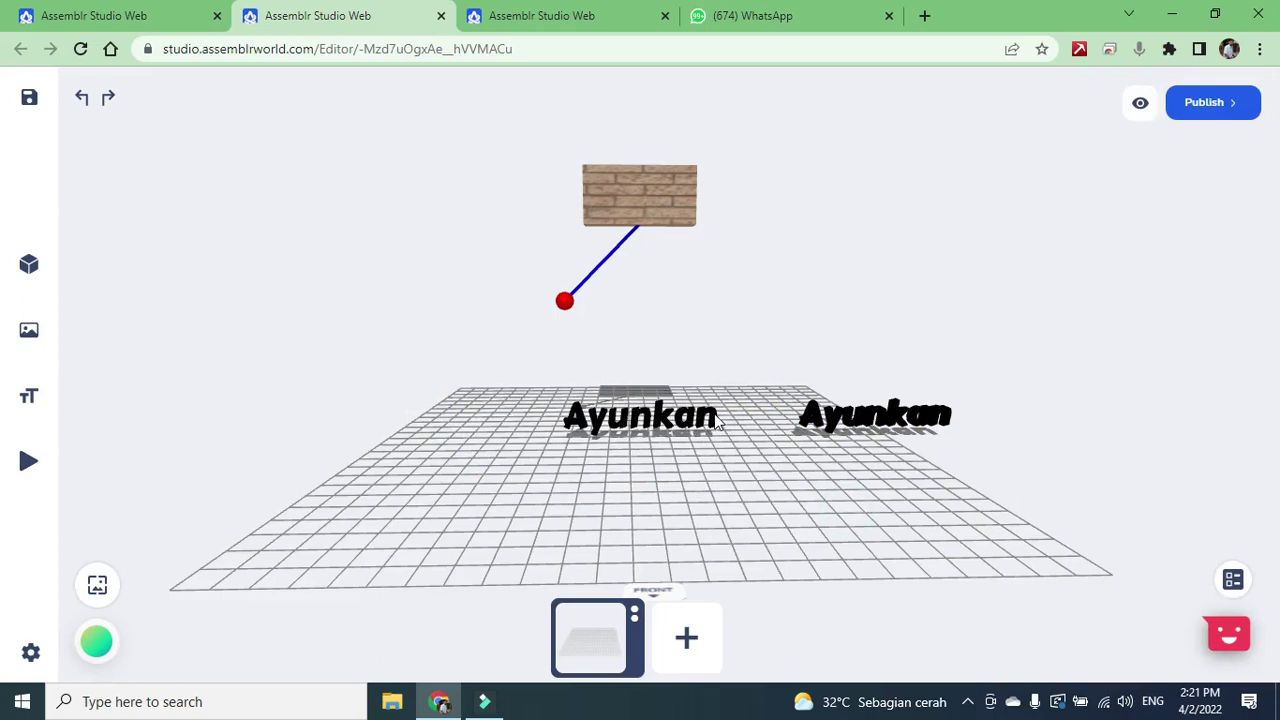
# Rename the original Ayunkan text below the pendulum as "Ayunkankekanan".
pyautogui.click(716, 422)
pyautogui.click(1109, 186)
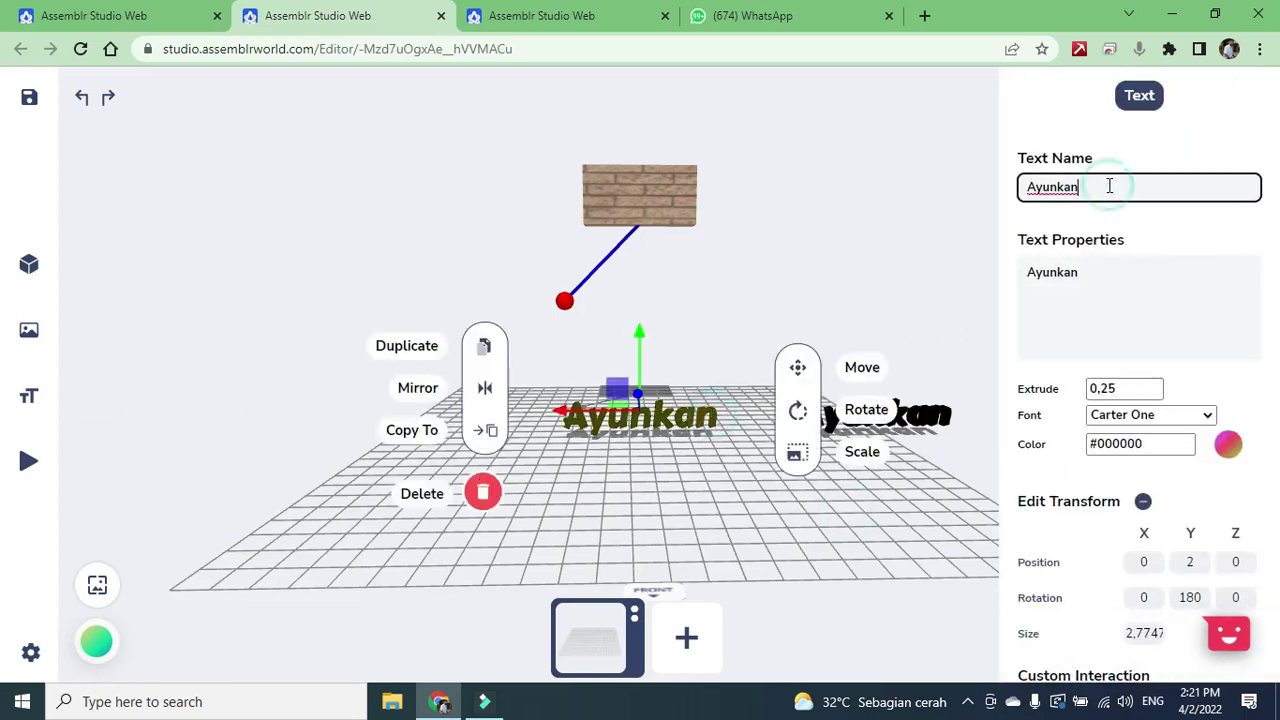
pyautogui.write('kekanan')
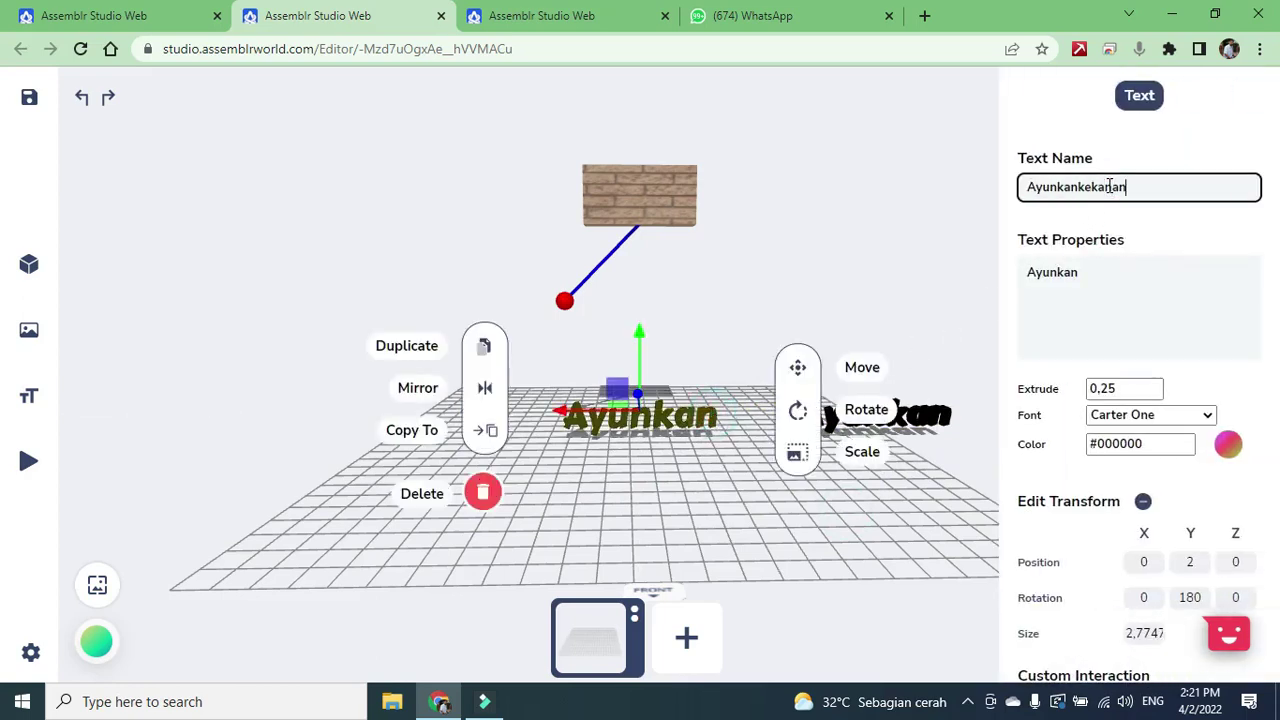
# Rename the duplicated Ayunkan text as "Ayunkankekiri".
pyautogui.click(945, 412)
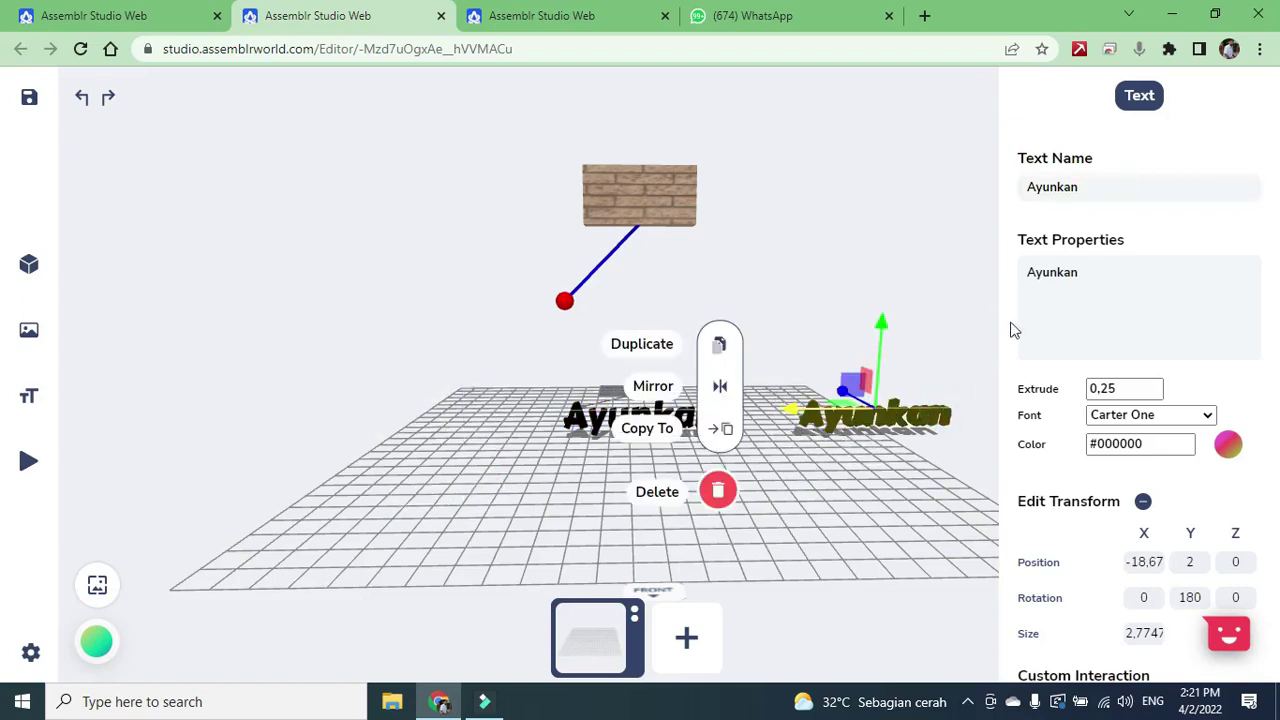
pyautogui.click(1102, 185)
pyautogui.write('keku')
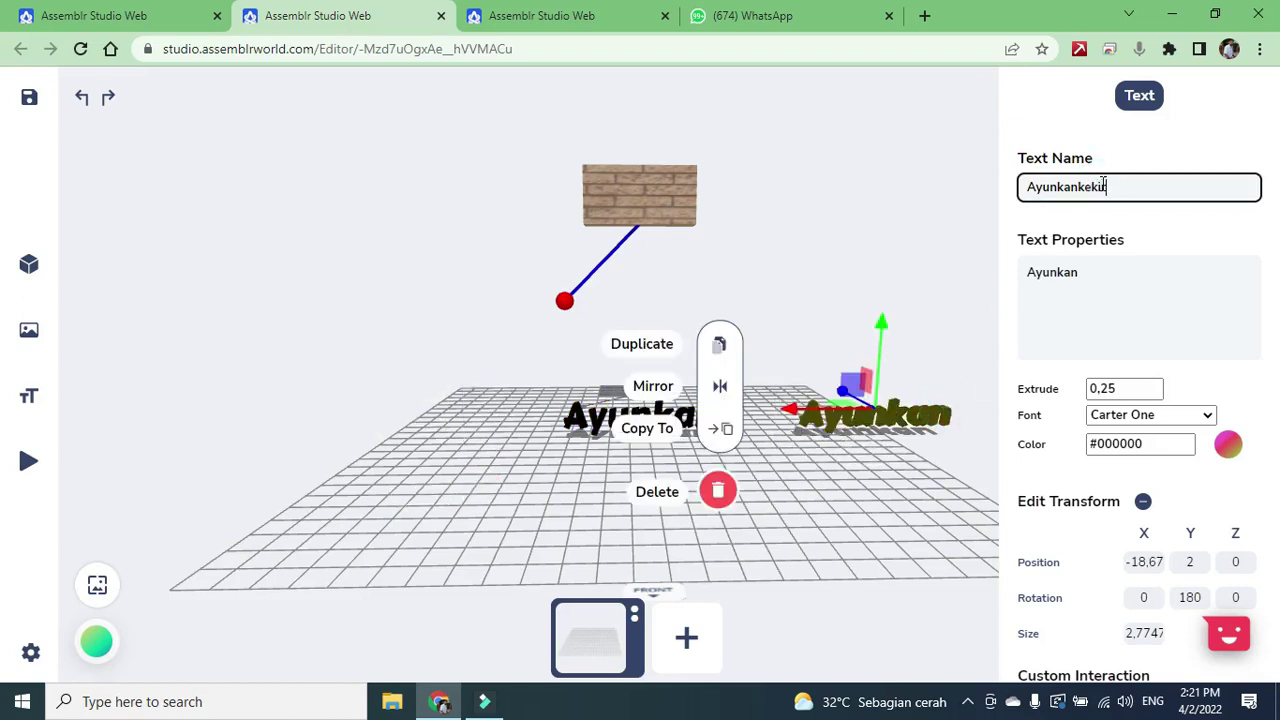
pyautogui.click(888, 174)
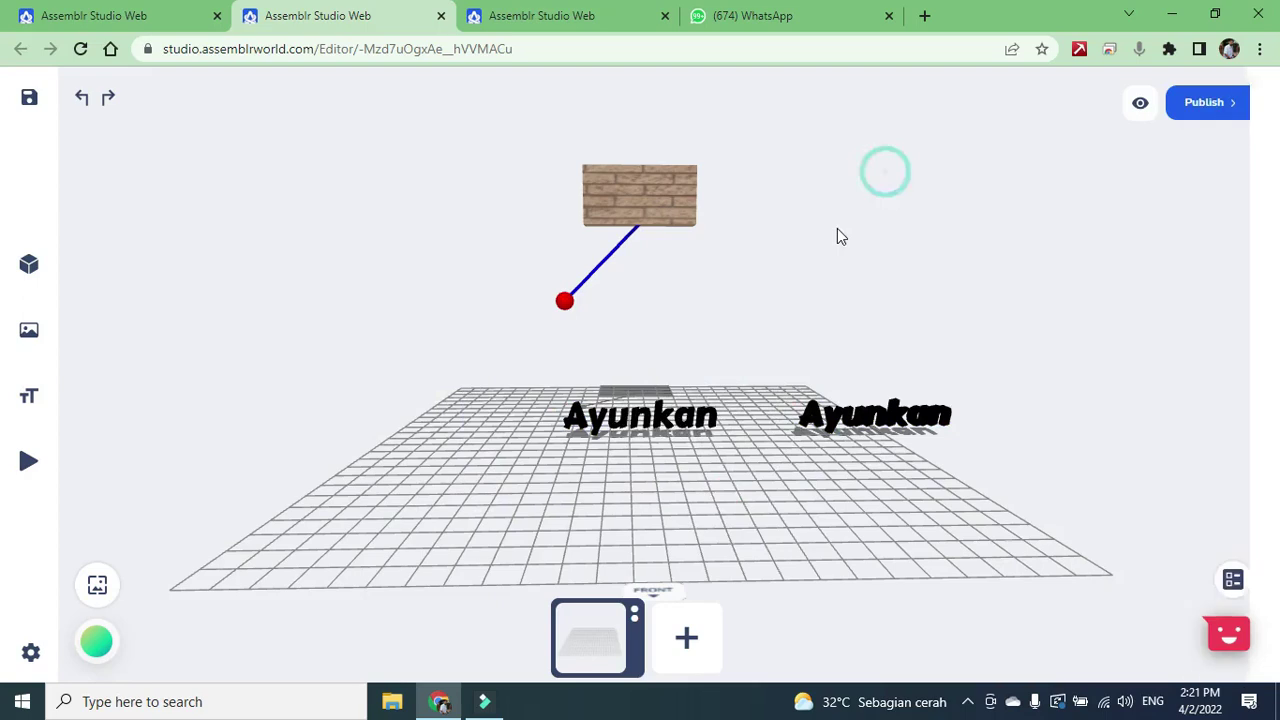
# Check the names of both Ayunkan texts.
pyautogui.click(714, 418)
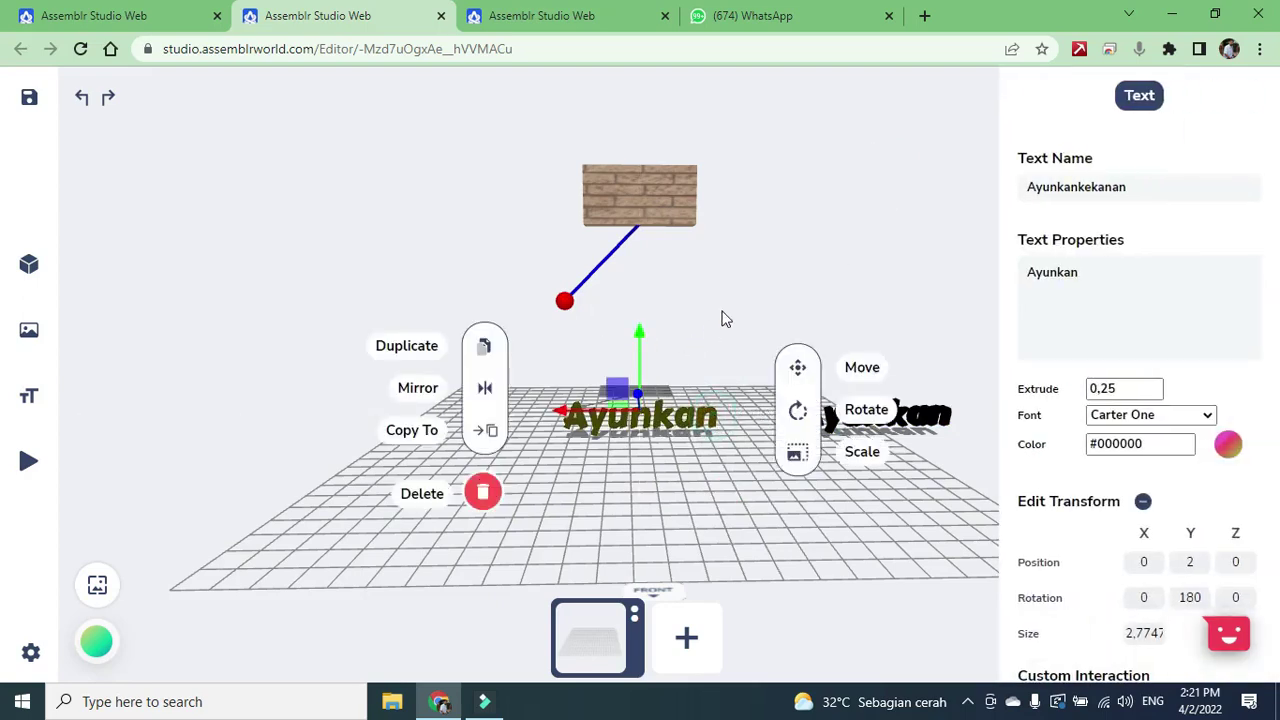
pyautogui.click(940, 418)
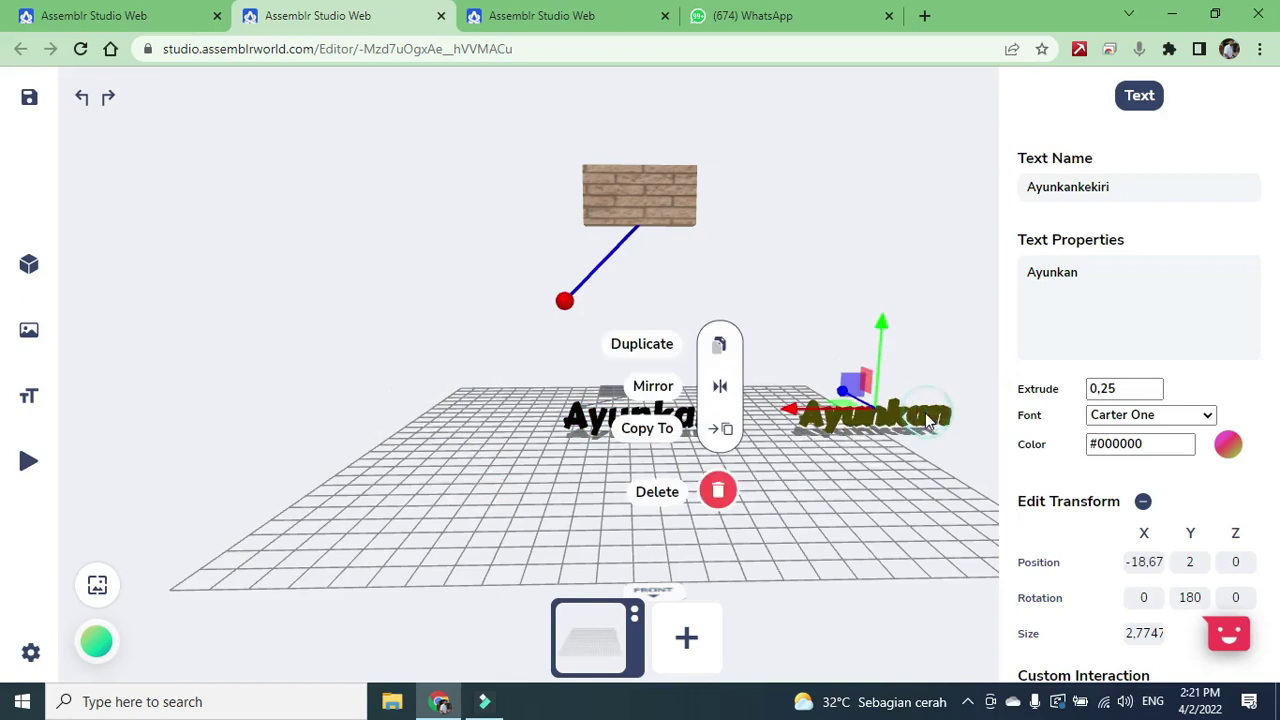
pyautogui.click(779, 290)
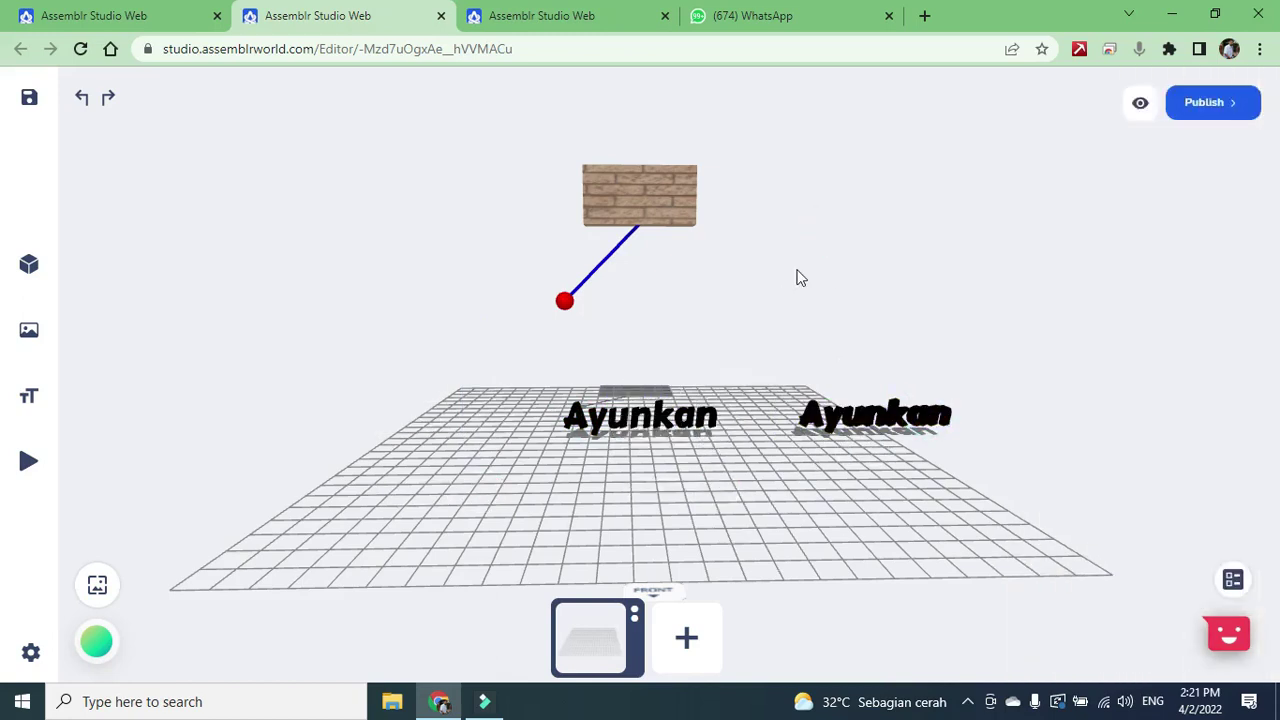
# Add a Rotate interaction to the Ayunkankekanan text with the Turn Left direction.
pyautogui.click(715, 424)
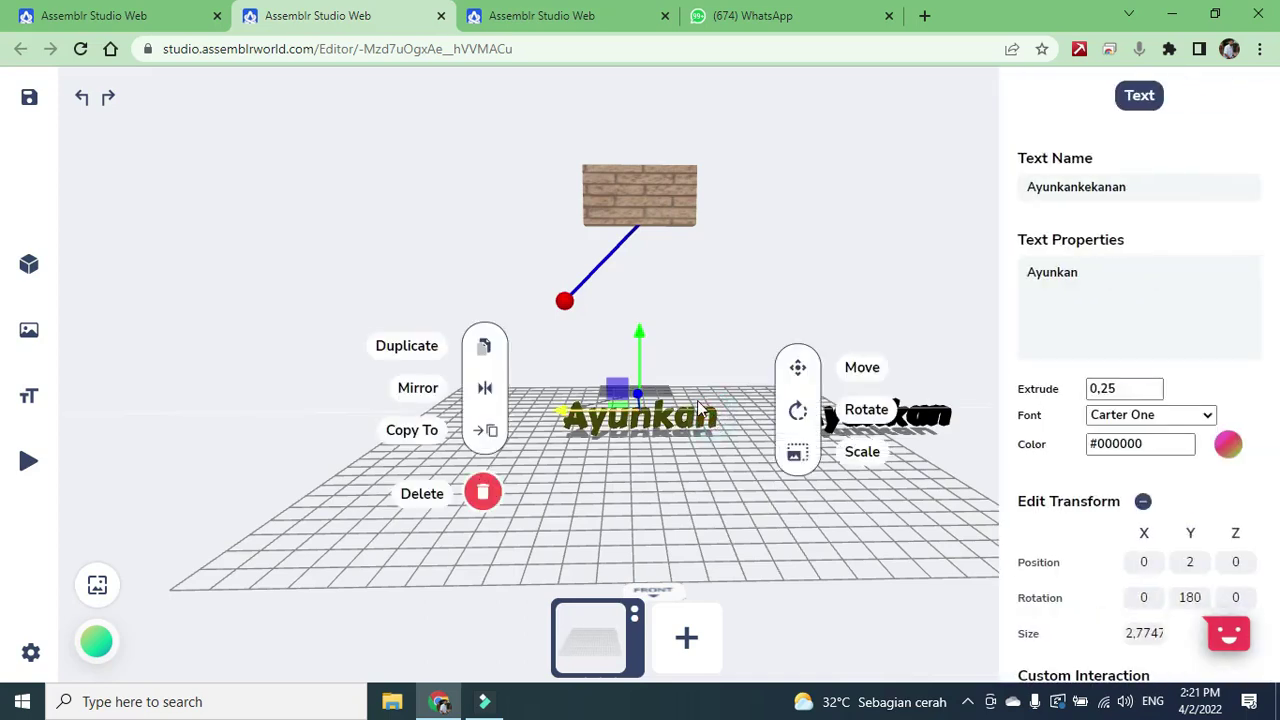
pyautogui.scroll(-2, 1200, 515)
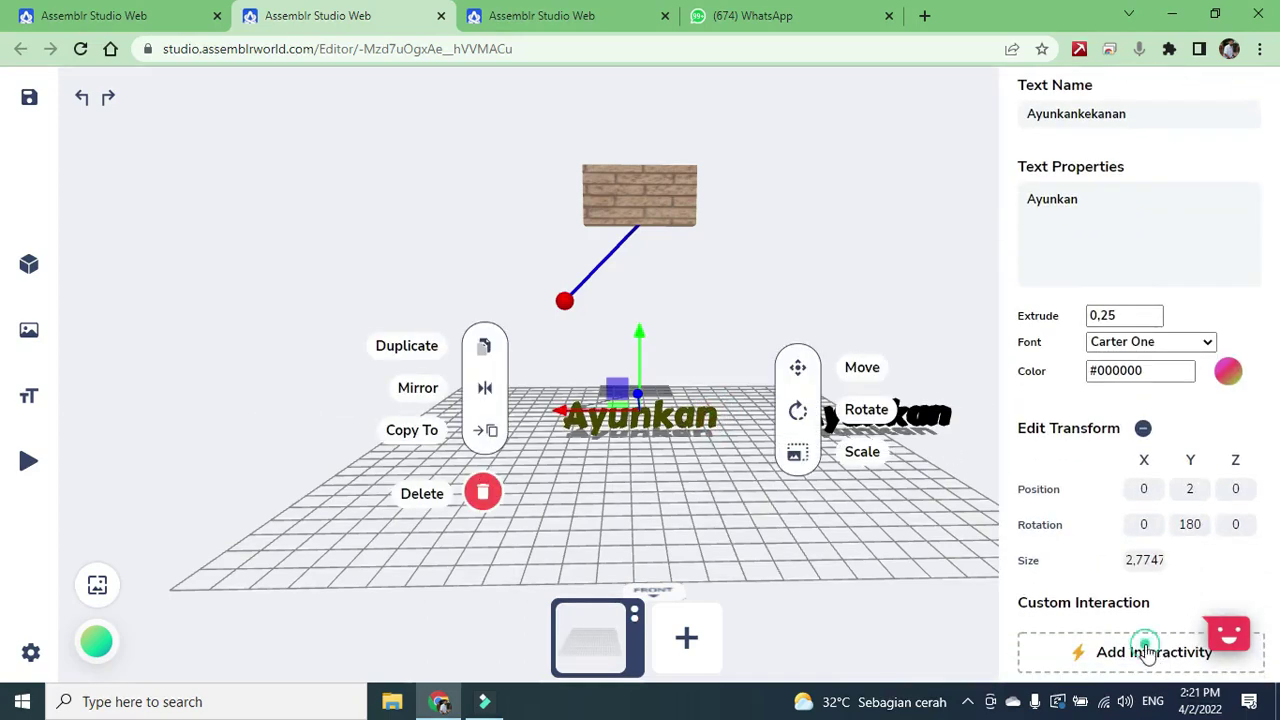
pyautogui.click(1145, 648)
pyautogui.click(1135, 188)
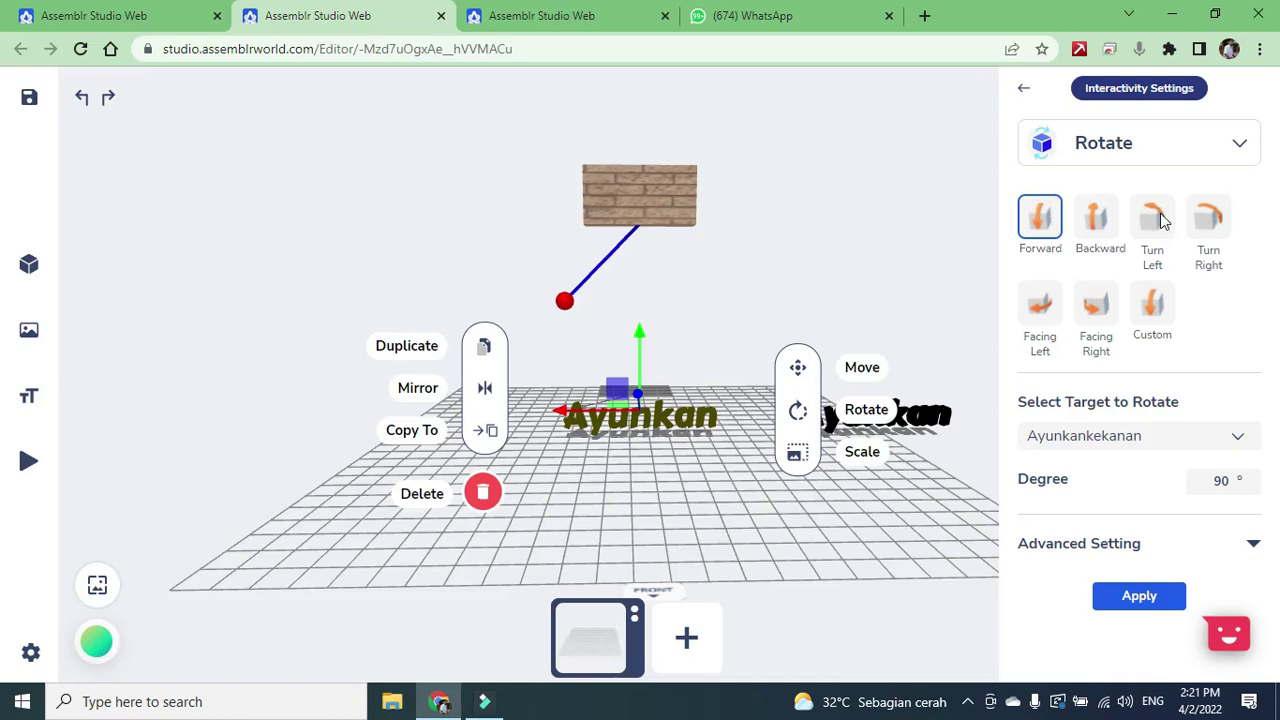
pyautogui.click(1160, 225)
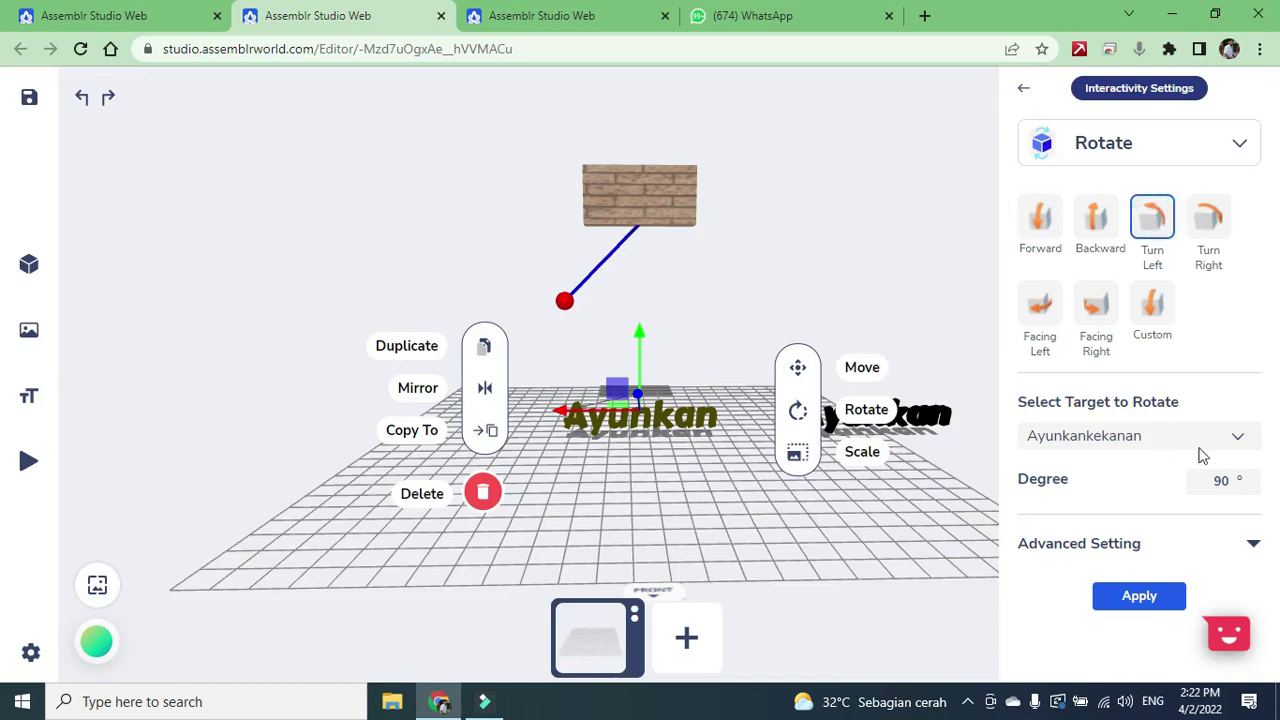
# Set the rotation's duration to 2 s and easing to In Out Sine, and apply the interaction.
pyautogui.click(1254, 548)
pyautogui.scroll(-1, 1220, 540)
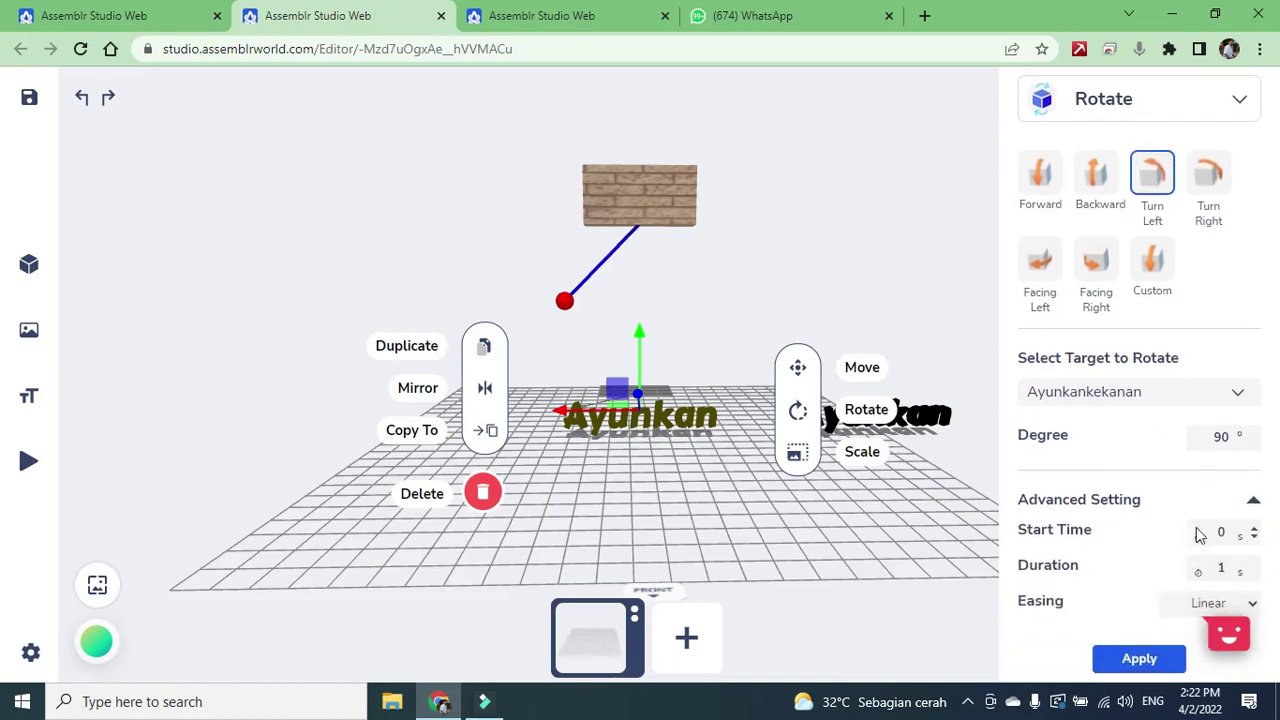
pyautogui.moveTo(1226, 568); pyautogui.dragTo(1194, 570)
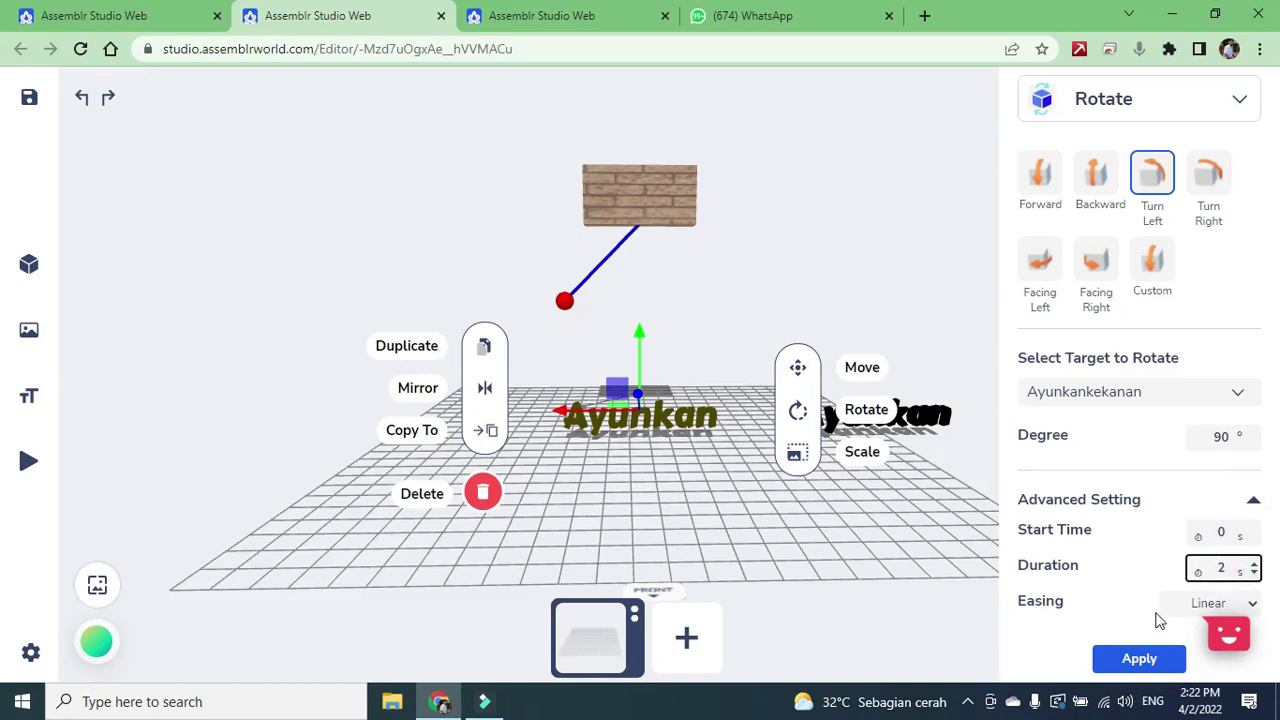
pyautogui.click(1252, 605)
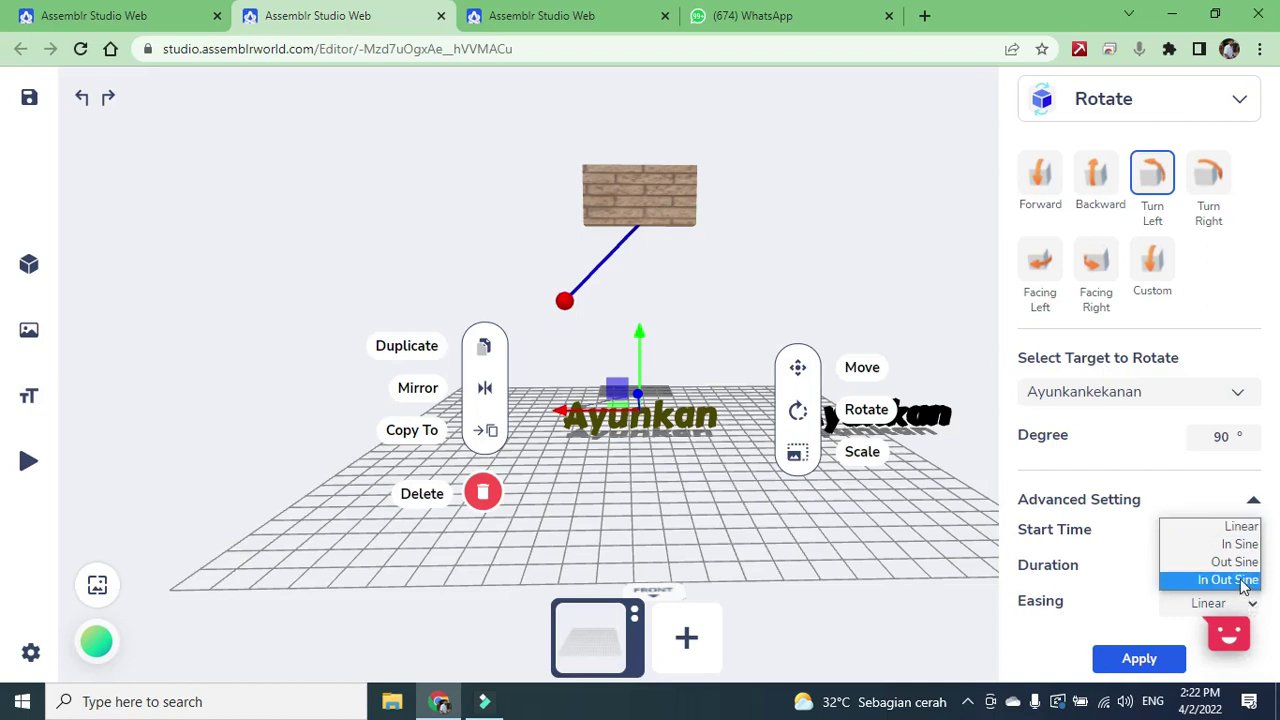
pyautogui.click(1243, 580)
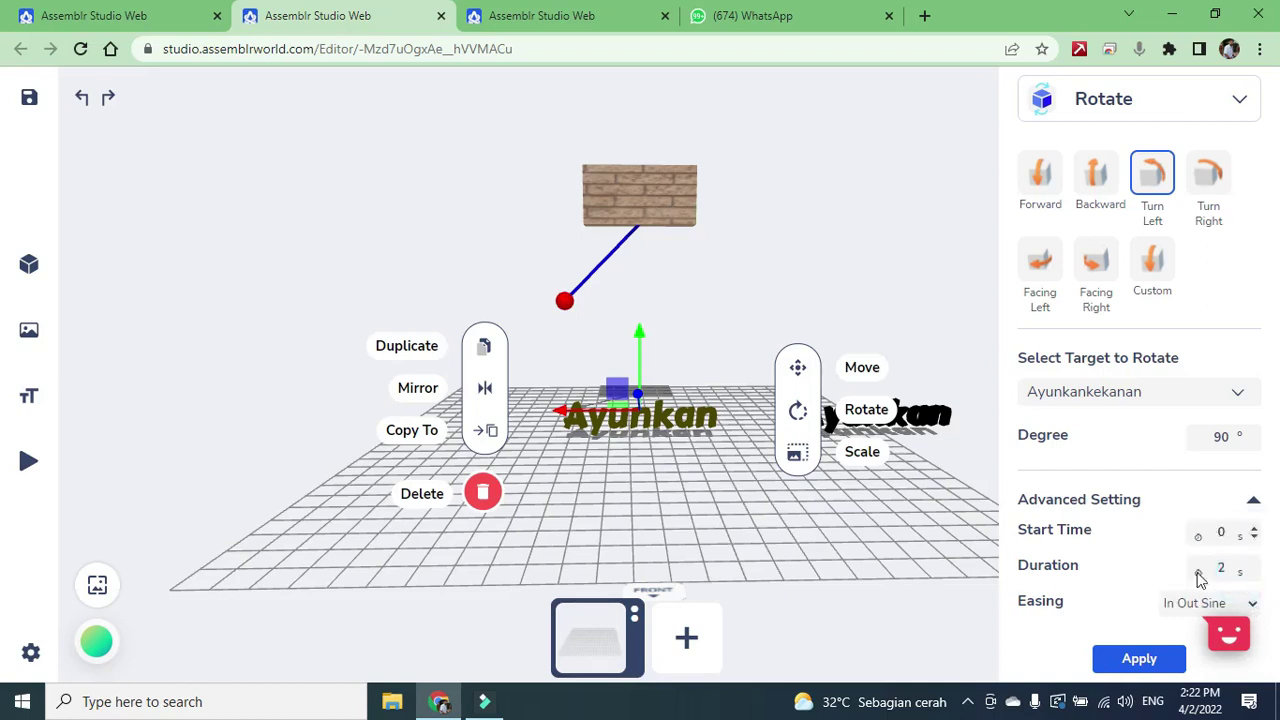
pyautogui.click(1140, 659)
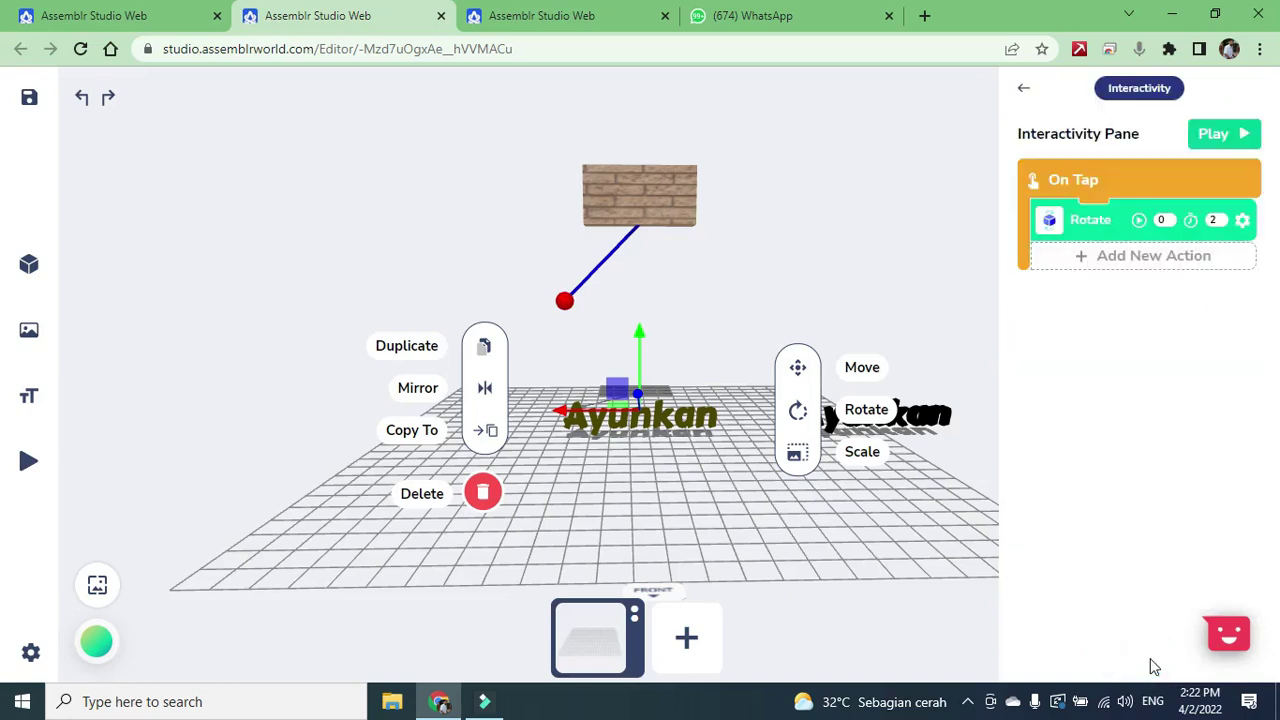
# Review the tap interactivity of the Ayunkankekiri text, then that of the Ayunkankekanan text.
pyautogui.click(905, 305)
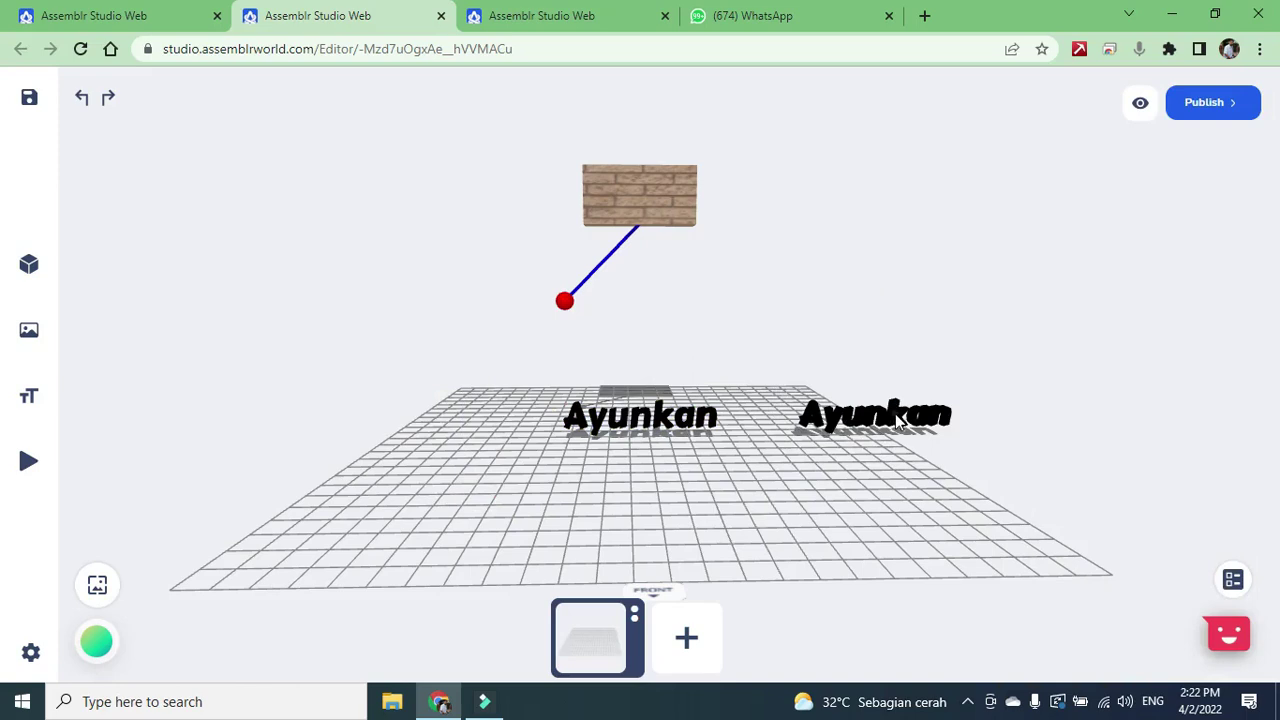
pyautogui.click(898, 422)
pyautogui.scroll(-2, 1180, 595)
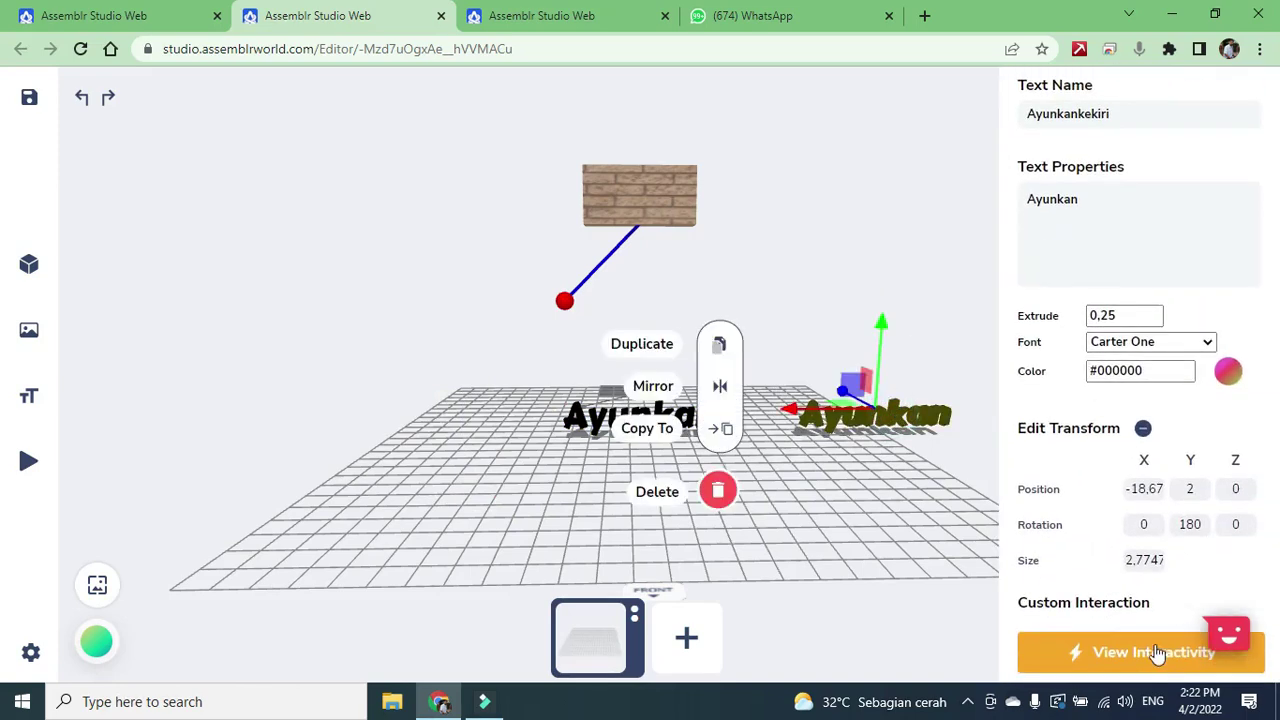
pyautogui.click(1152, 653)
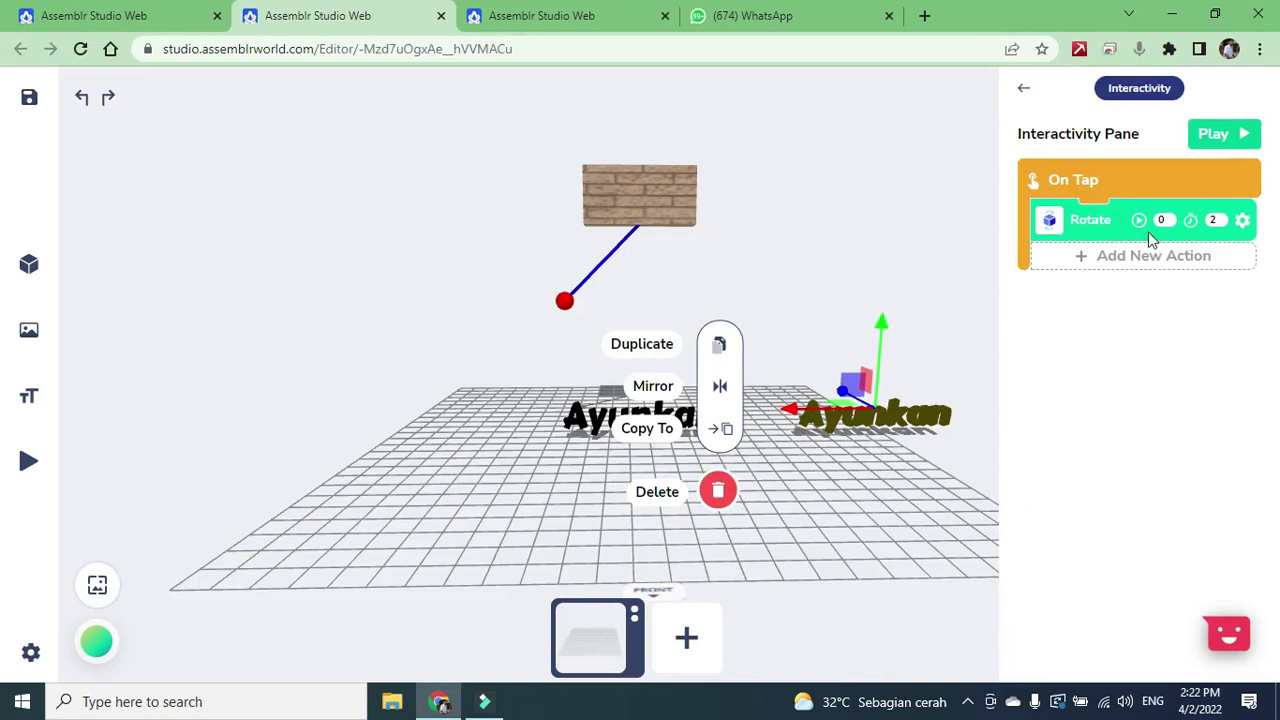
pyautogui.click(596, 425)
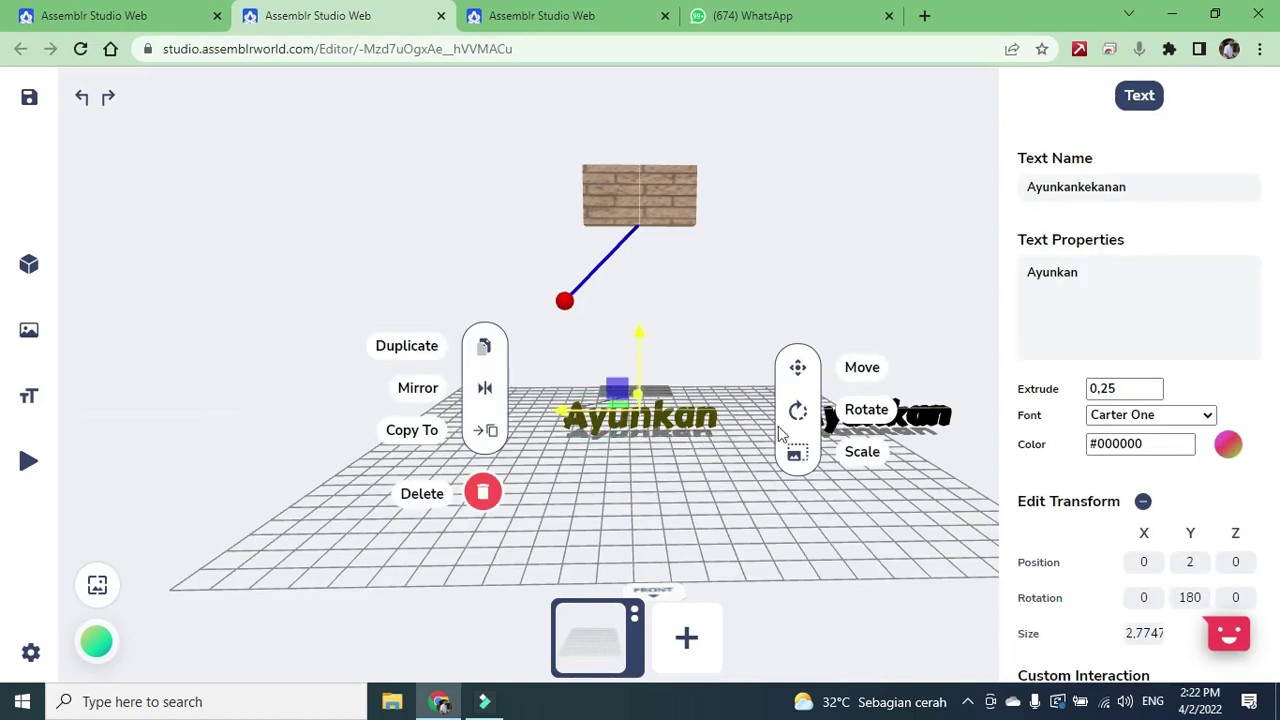
pyautogui.scroll(-2, 1125, 600)
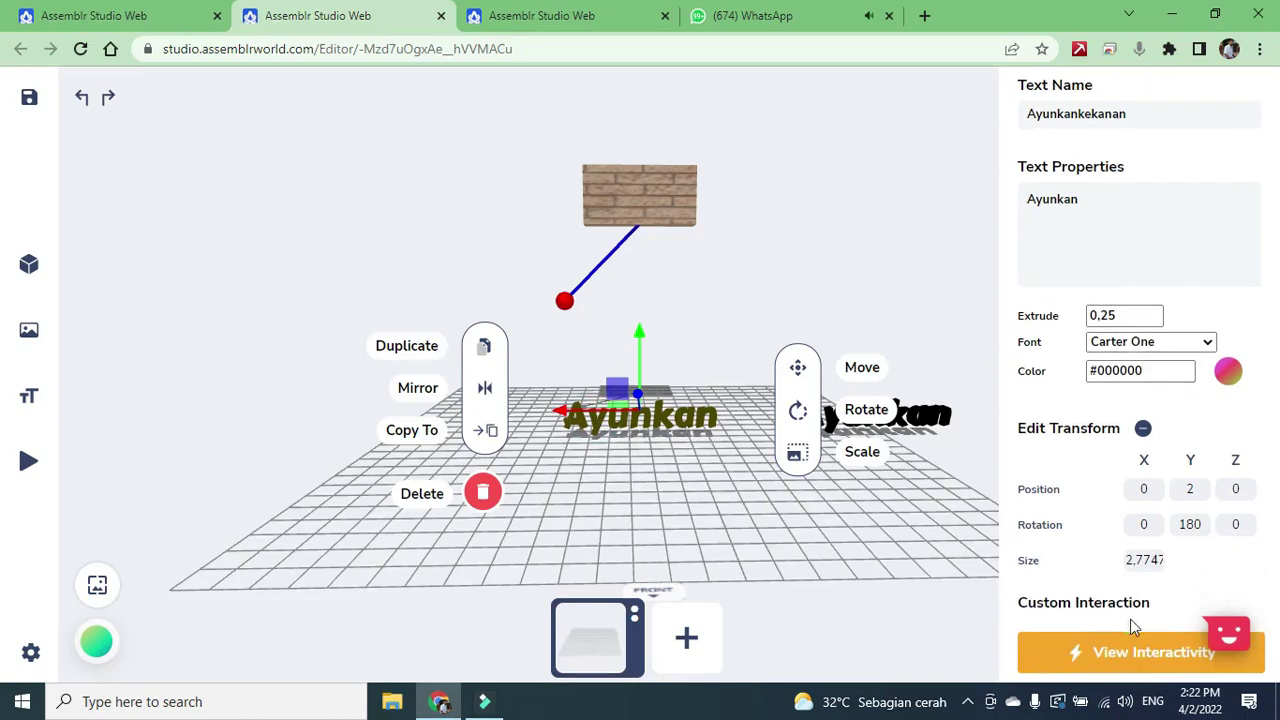
pyautogui.click(1140, 650)
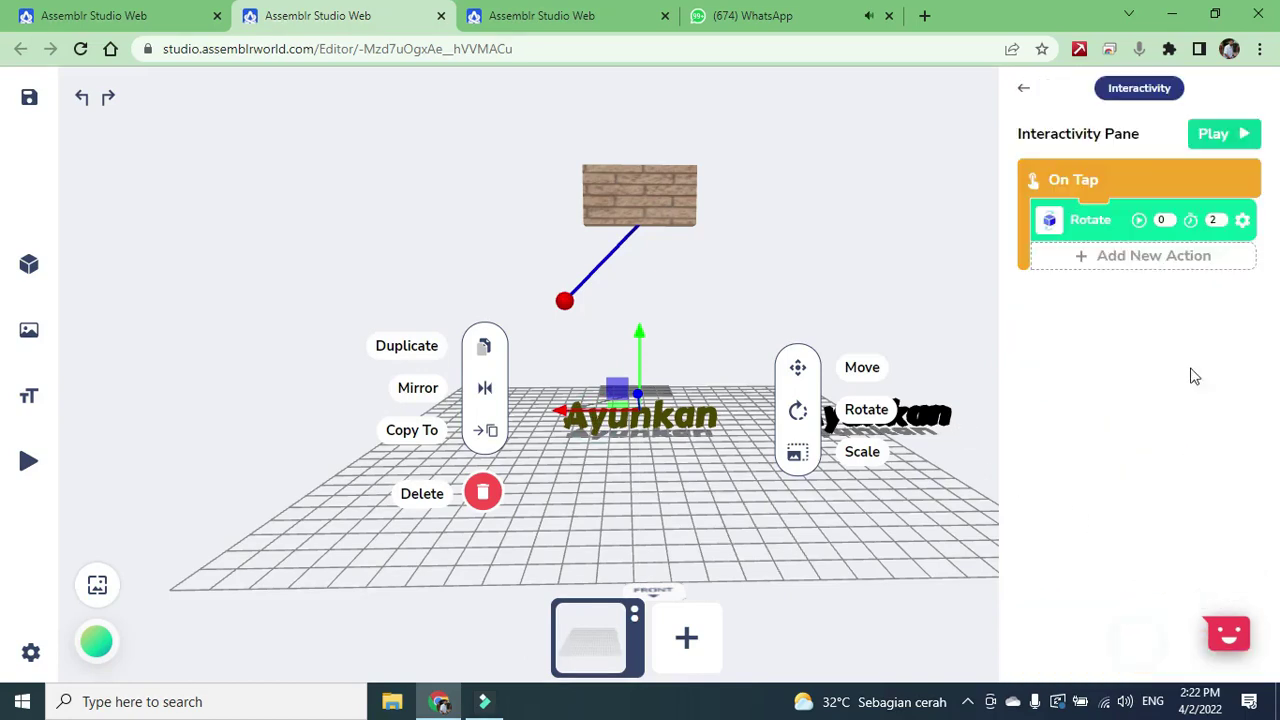
# Delete the Rotate action from the Ayunkankekiri text's On Tap interactivity.
pyautogui.click(945, 425)
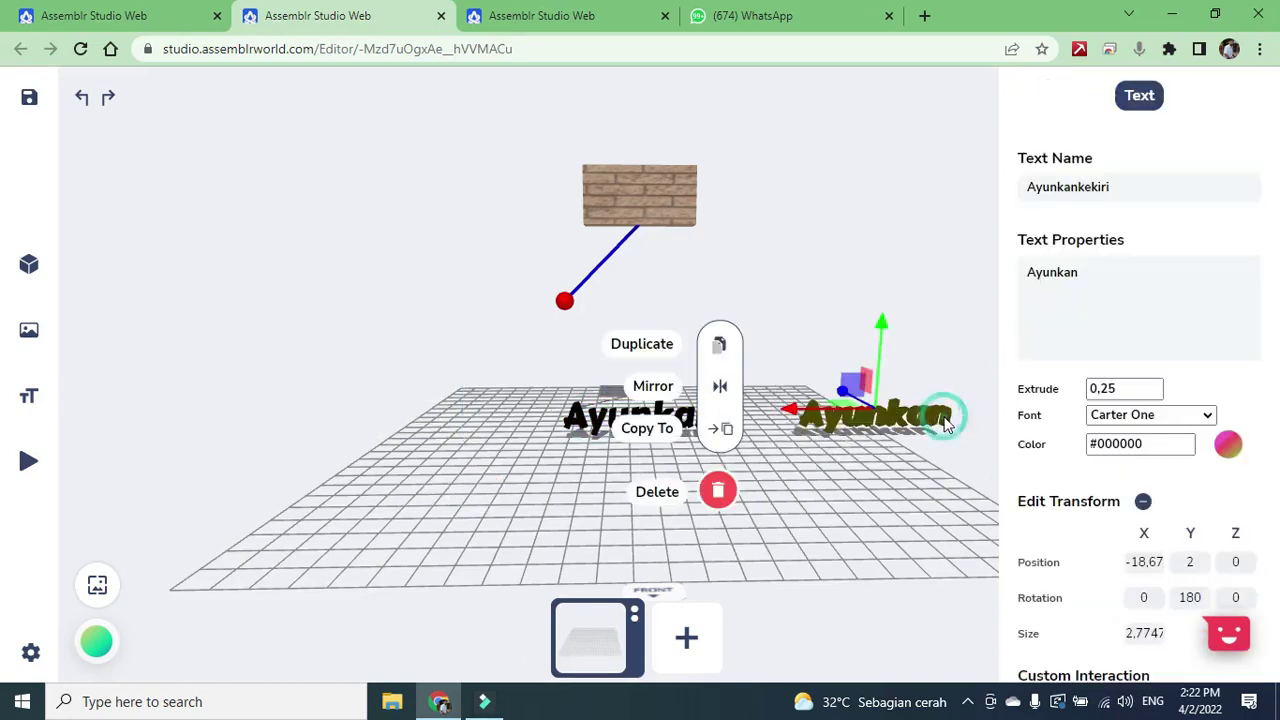
pyautogui.scroll(-2, 1120, 605)
pyautogui.click(1133, 655)
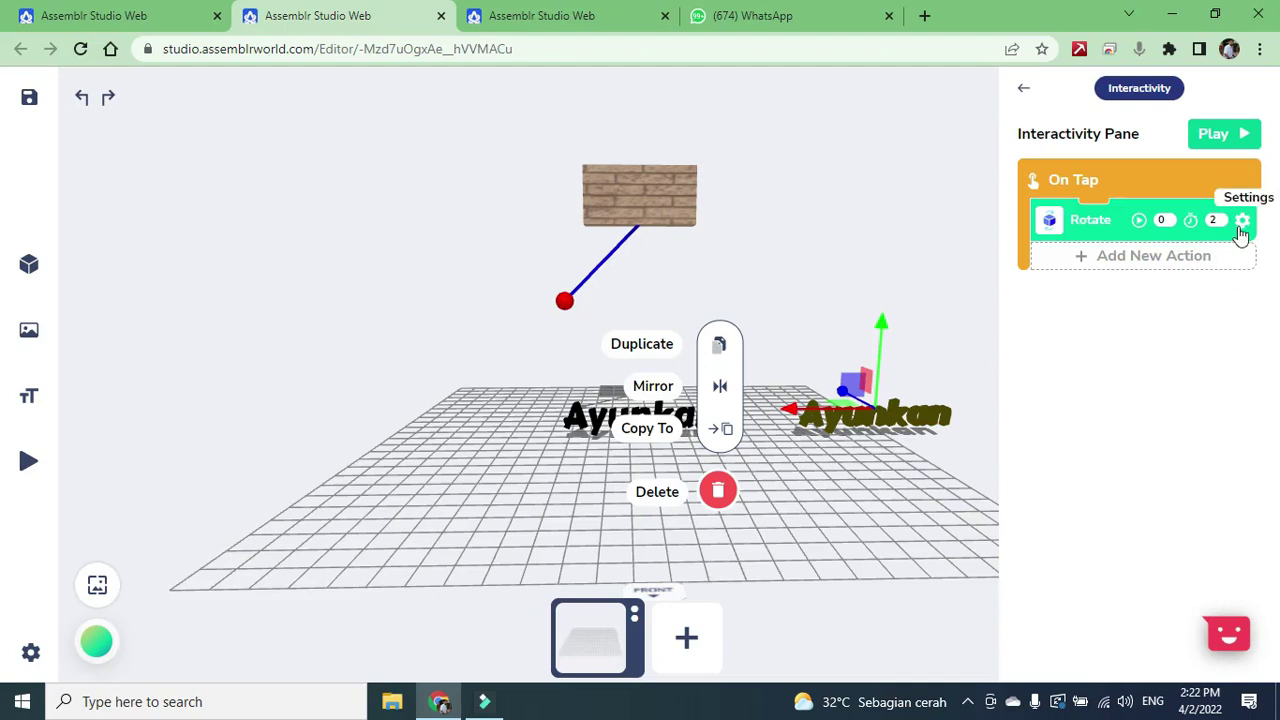
pyautogui.click(1242, 221)
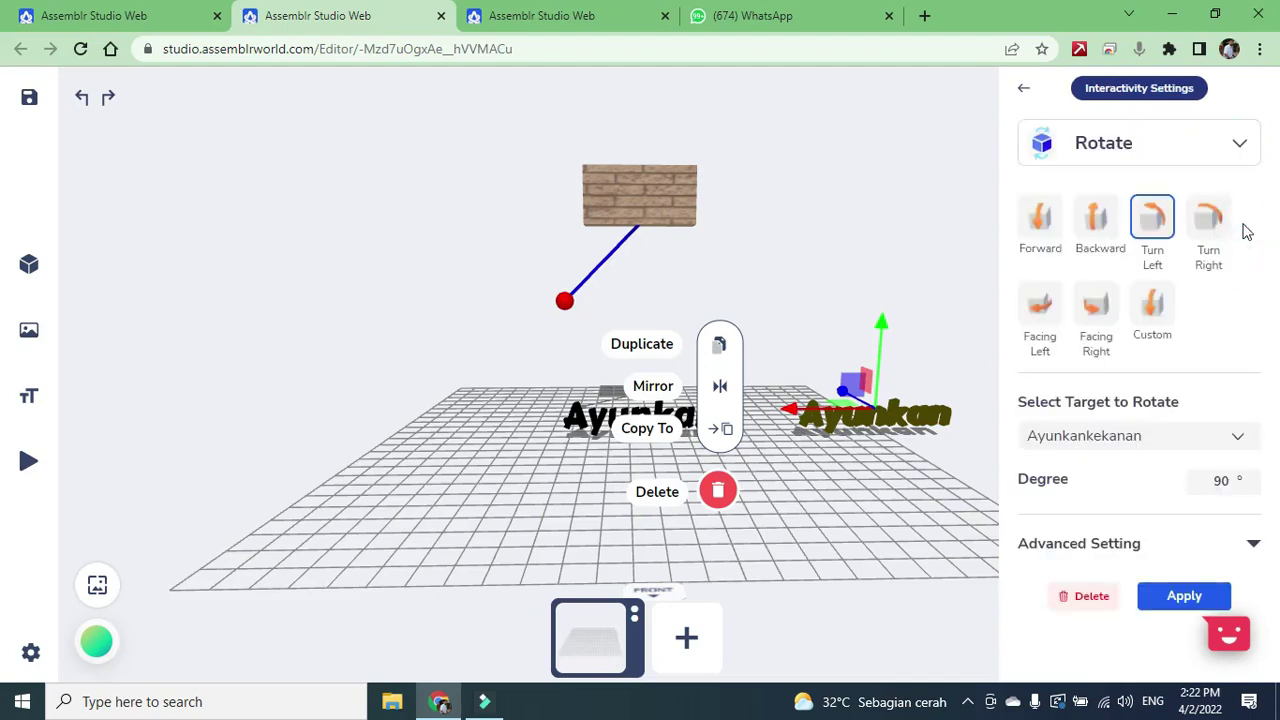
pyautogui.click(1094, 598)
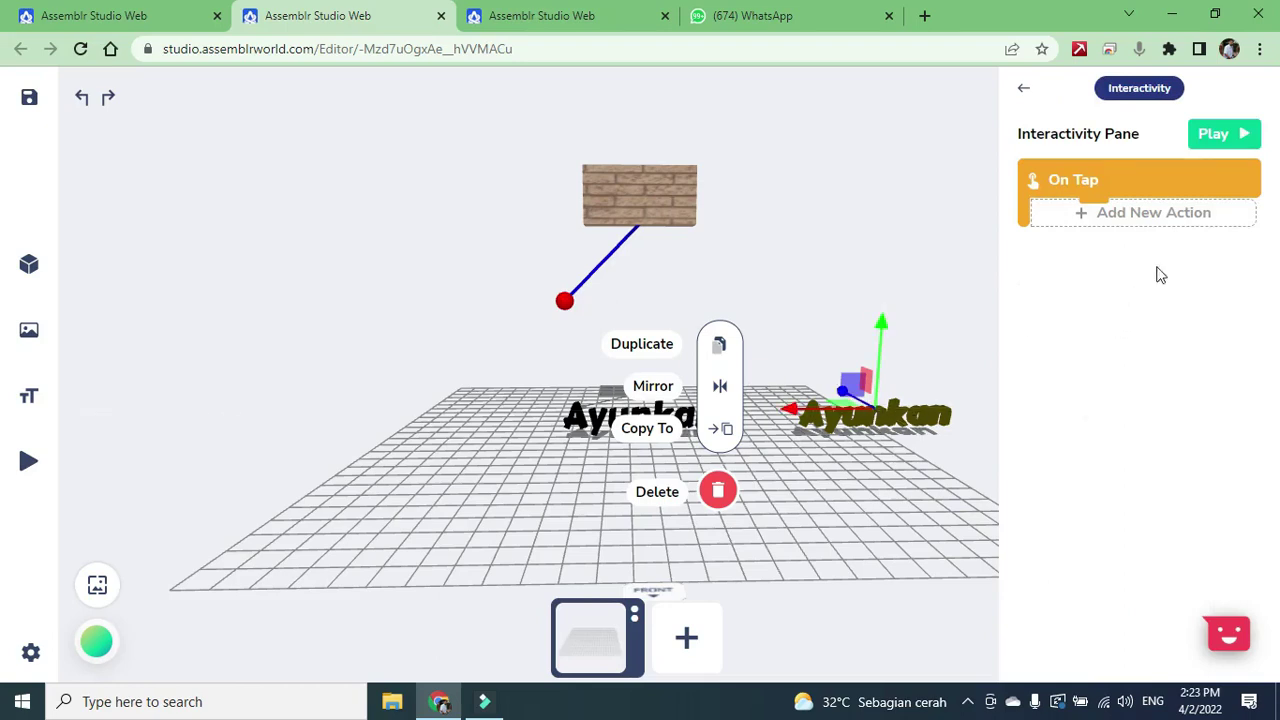
# Add a Rotate action to the Ayunkankekiri text's On Tap interactivity, with direction Turn Right and target bandul2.
pyautogui.click(1176, 213)
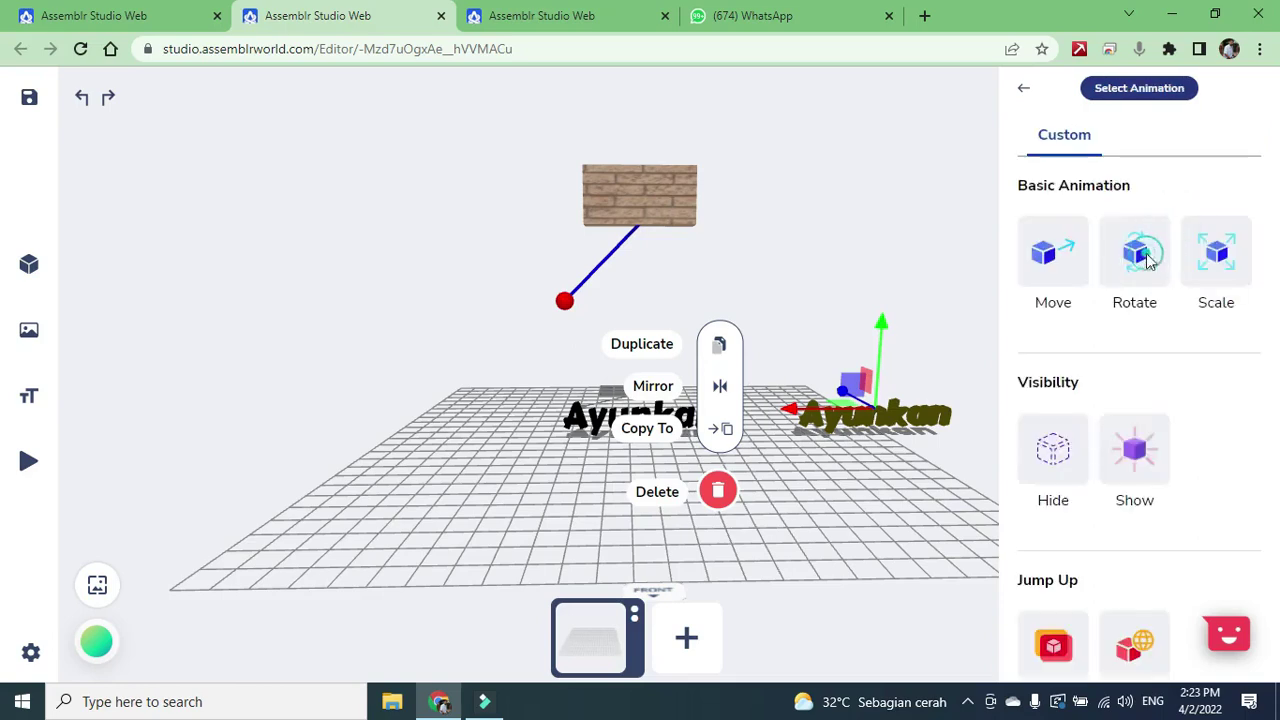
pyautogui.click(1145, 258)
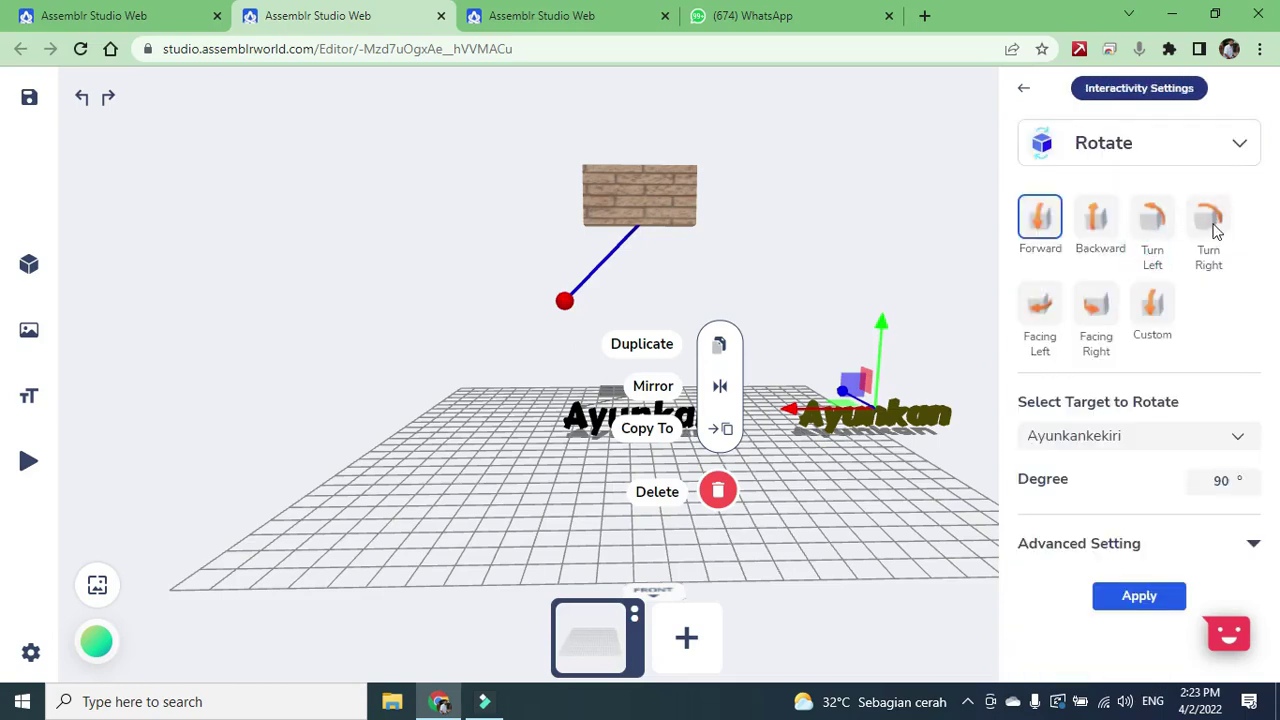
pyautogui.click(1210, 225)
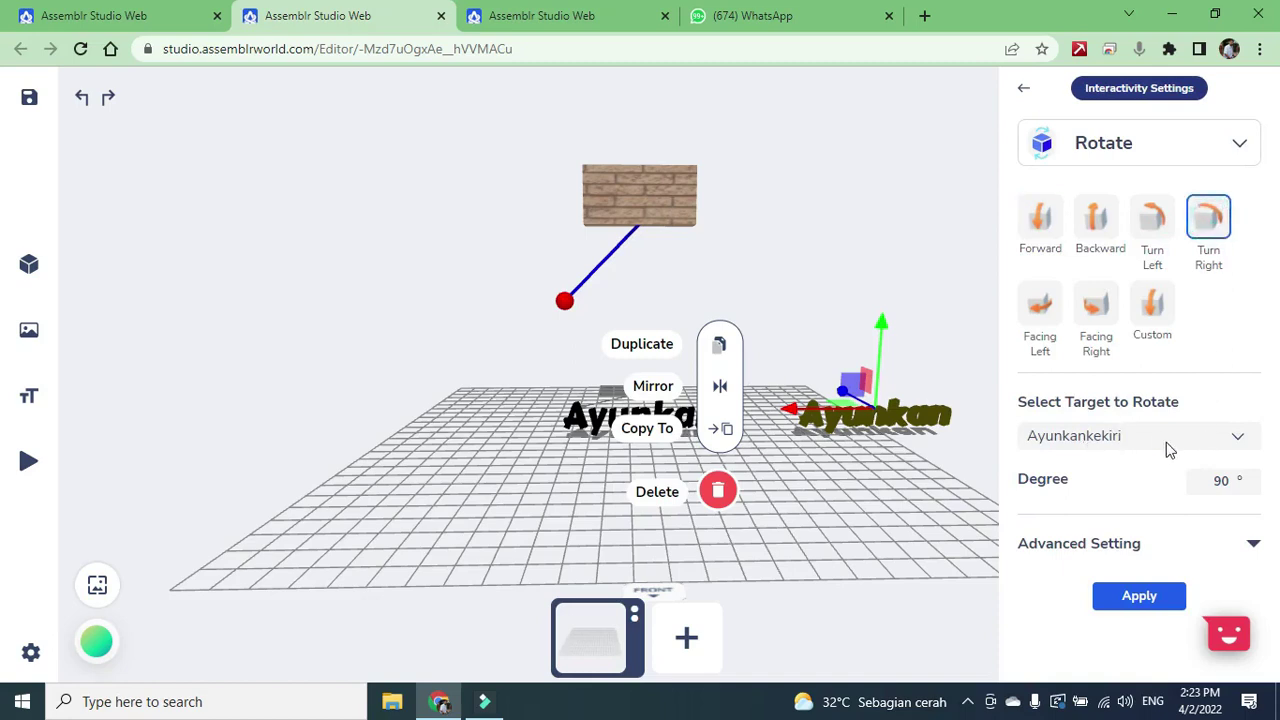
pyautogui.click(1222, 436)
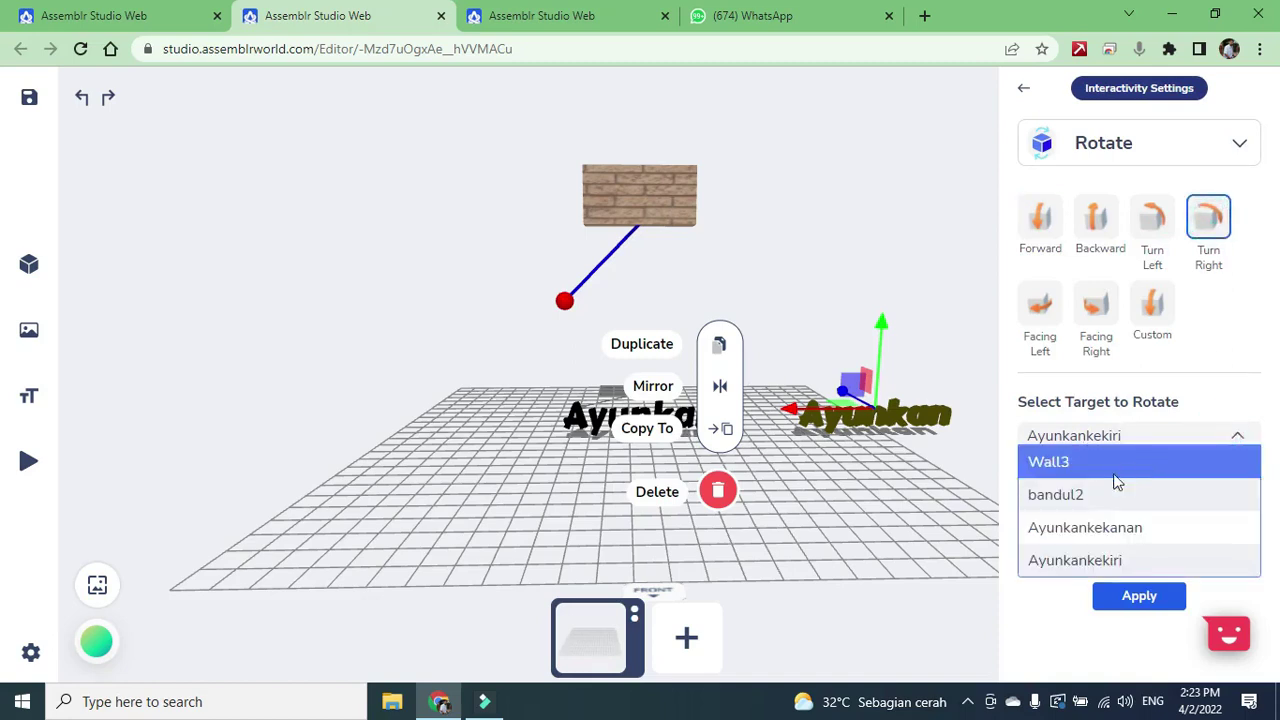
pyautogui.click(1064, 497)
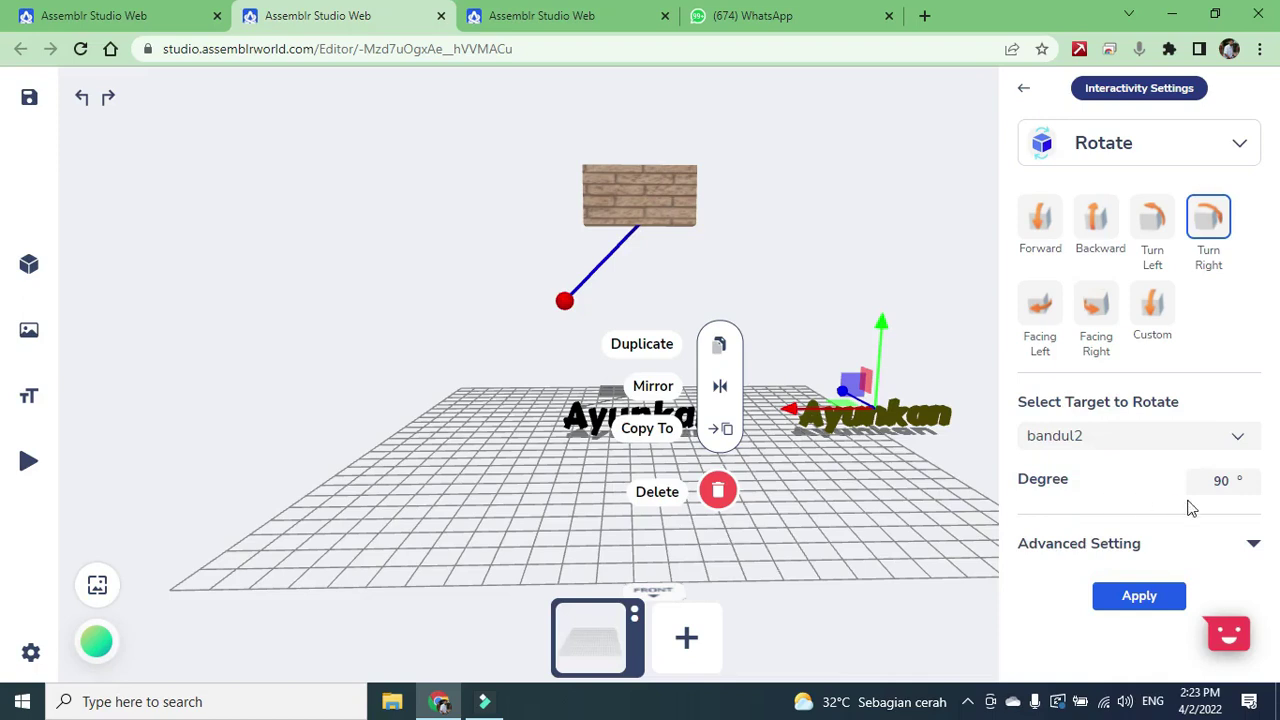
# Set the new rotation's duration to 2 s and easing to In Out Sine, and apply the action.
pyautogui.click(1253, 543)
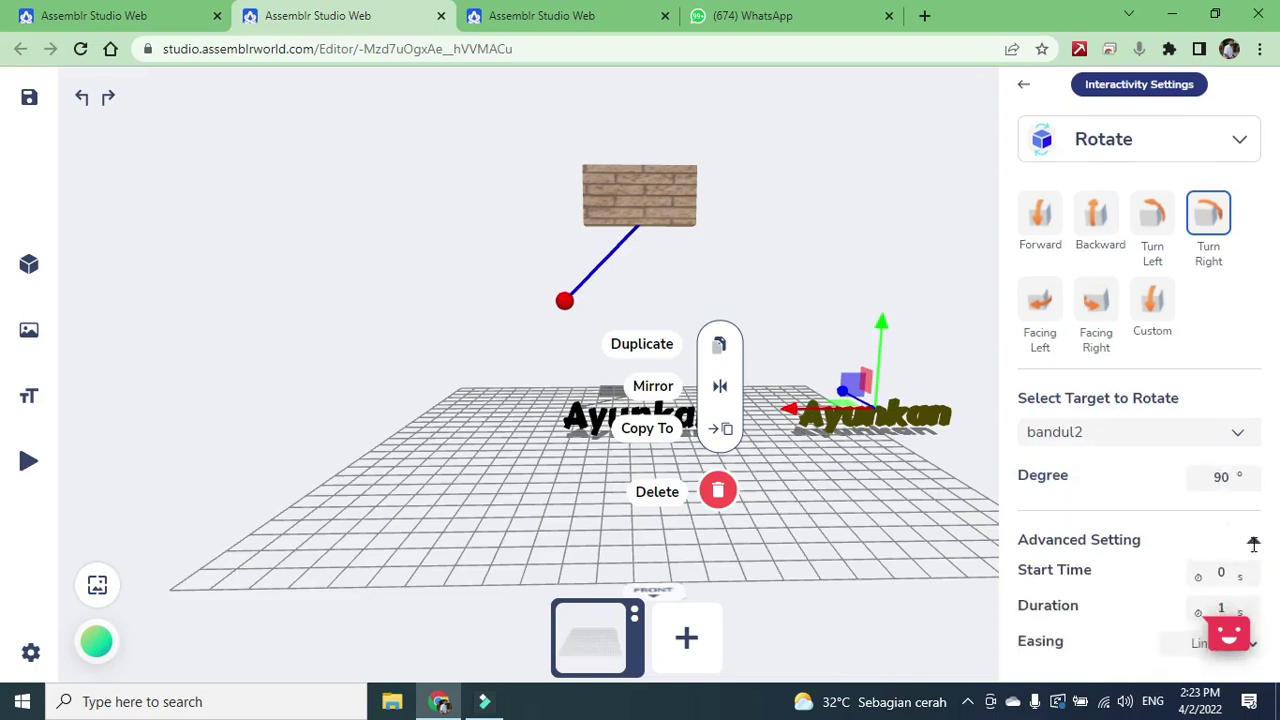
pyautogui.scroll(-1, 1220, 570)
pyautogui.doubleClick(1222, 568)
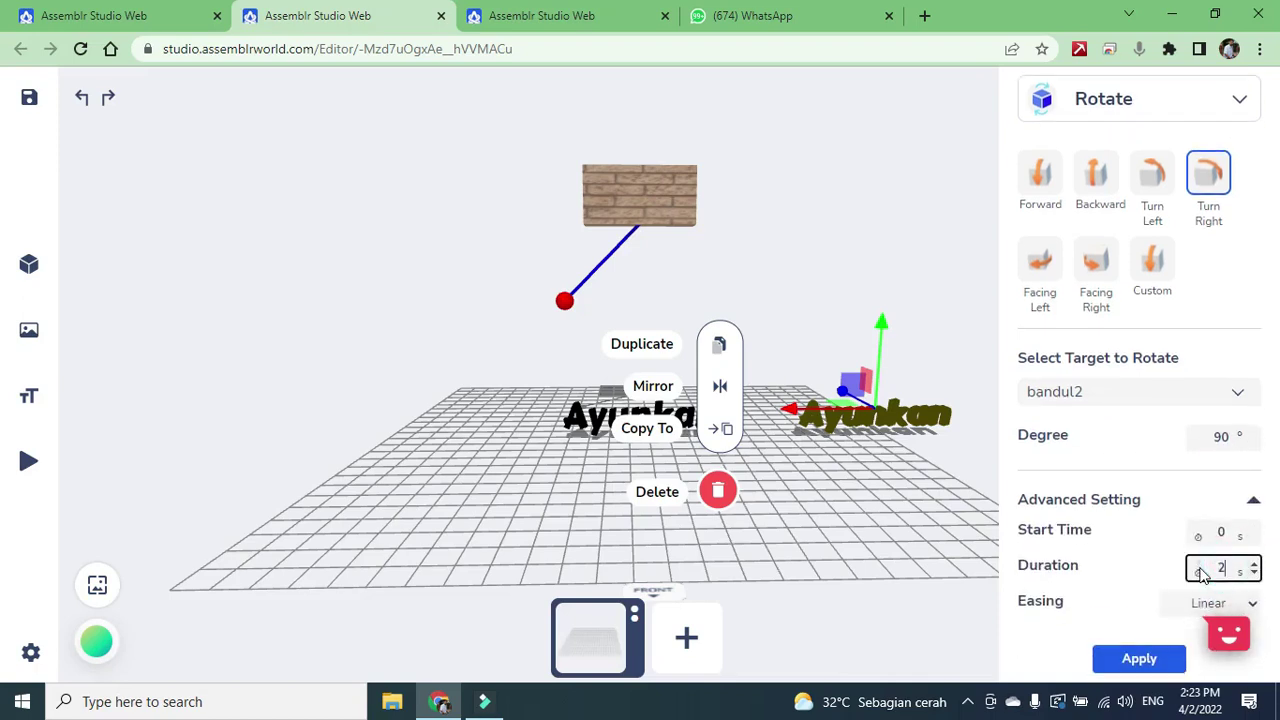
pyautogui.click(1253, 604)
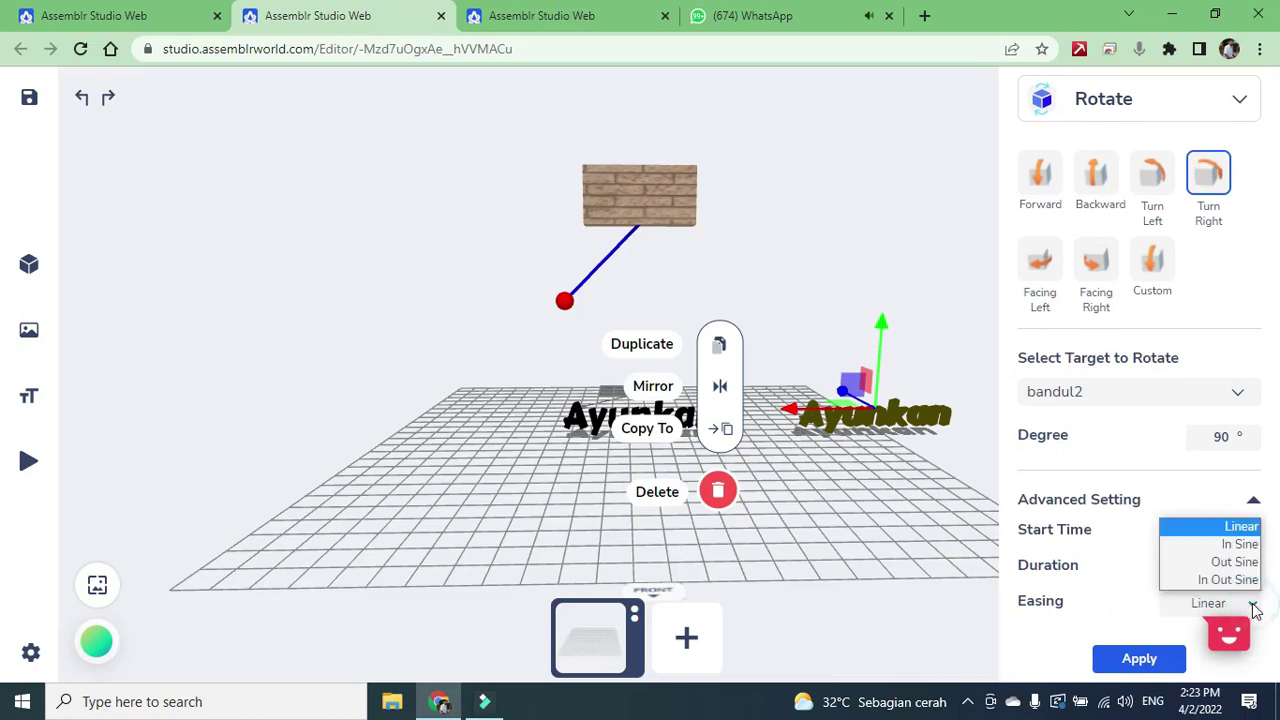
pyautogui.click(1236, 582)
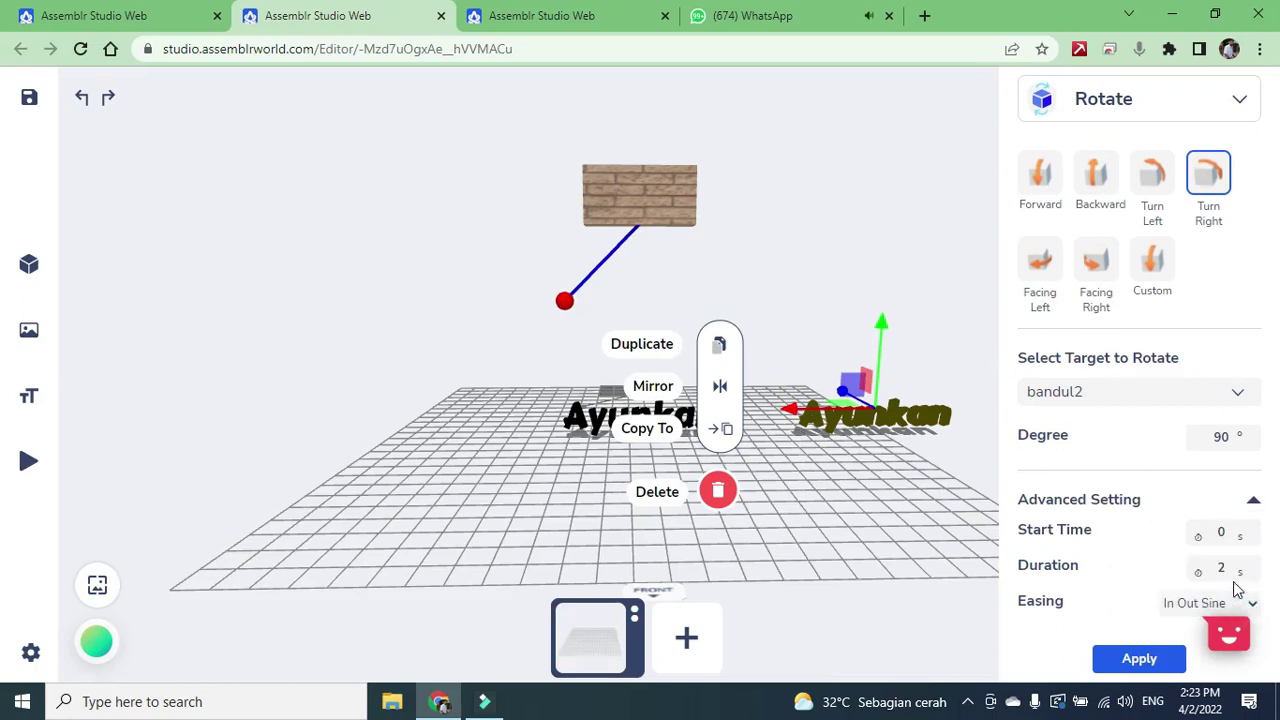
pyautogui.click(1143, 658)
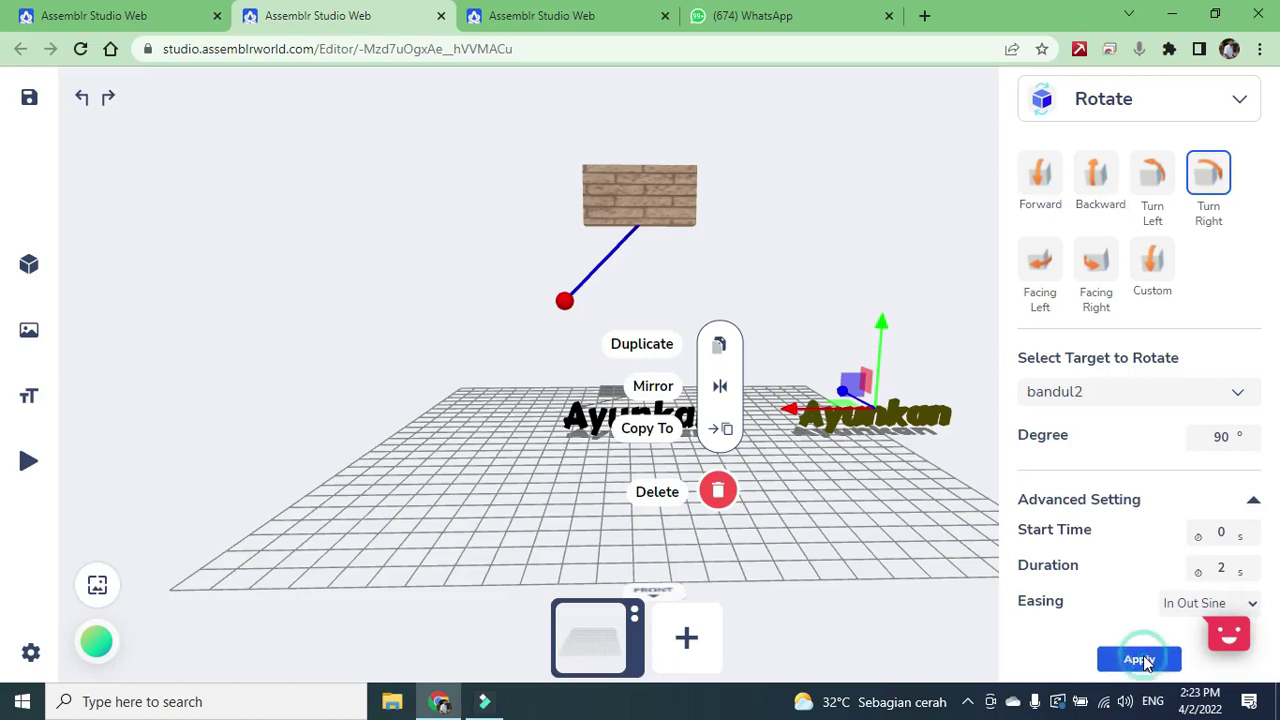
# Change the rotation target in the Ayunkankekanan text's On Tap action to bandul2 and apply it.
pyautogui.click(588, 436)
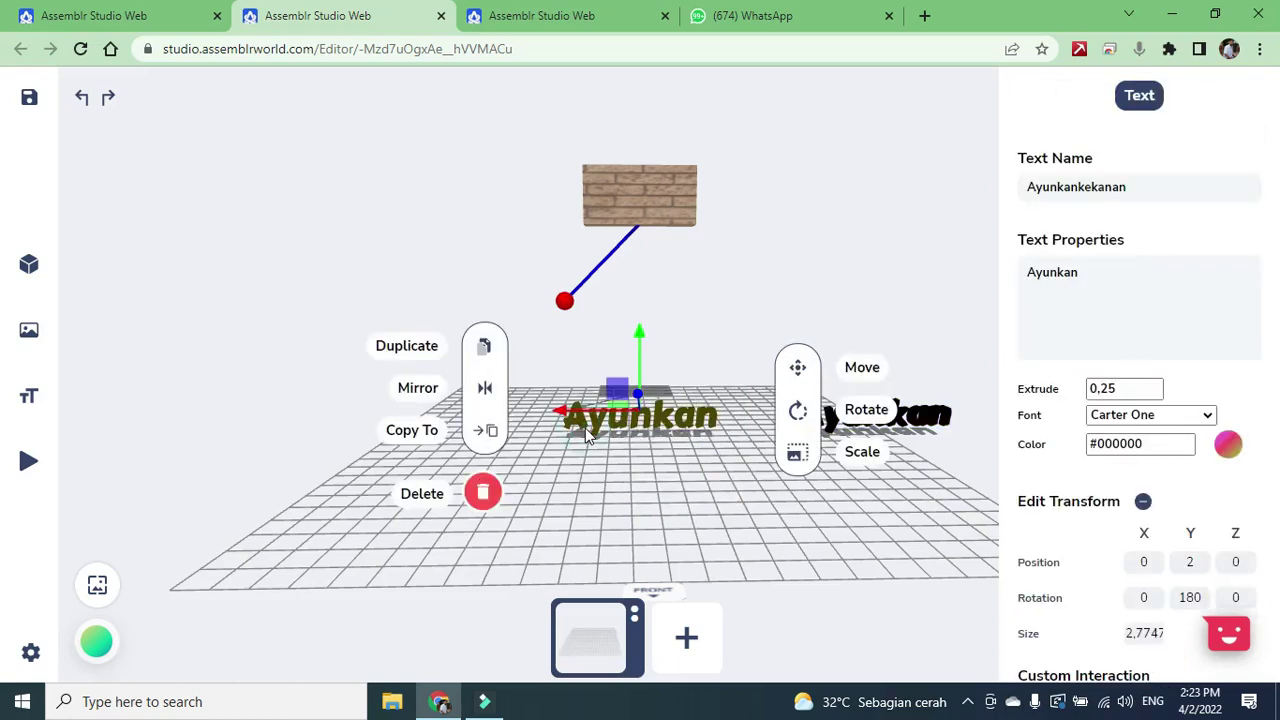
pyautogui.scroll(-1, 1178, 522)
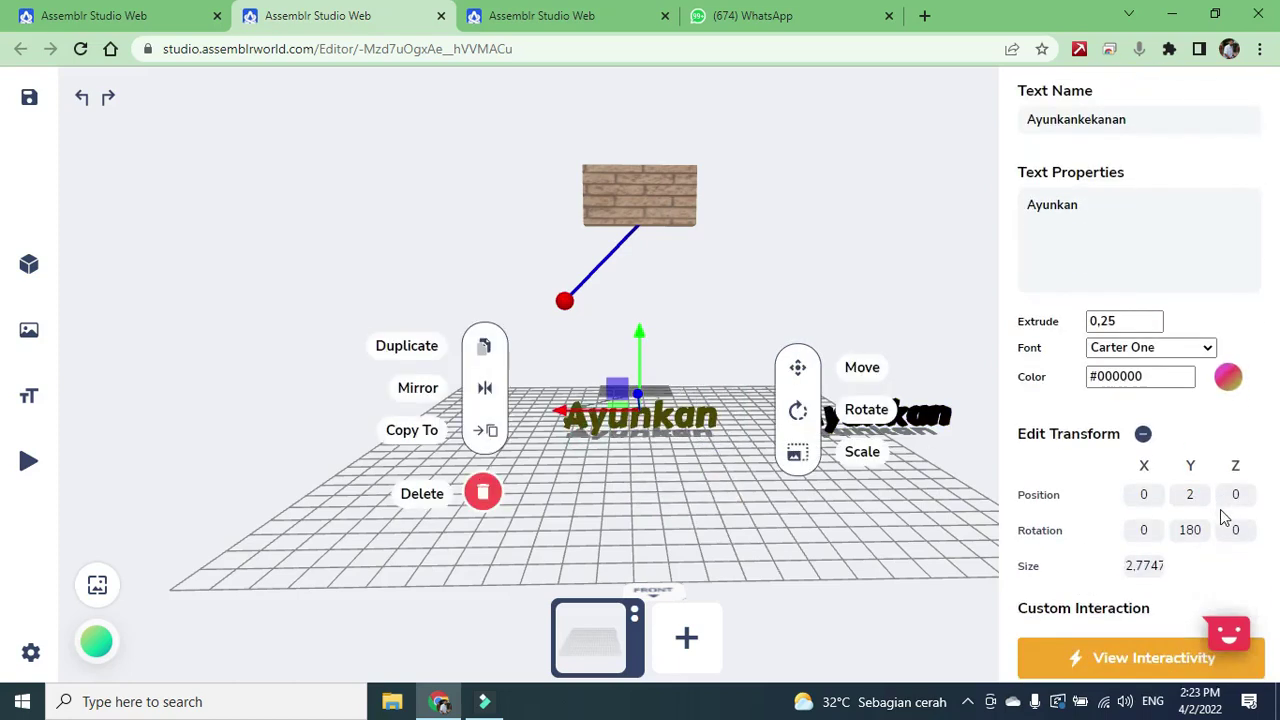
pyautogui.click(1144, 651)
pyautogui.click(1241, 217)
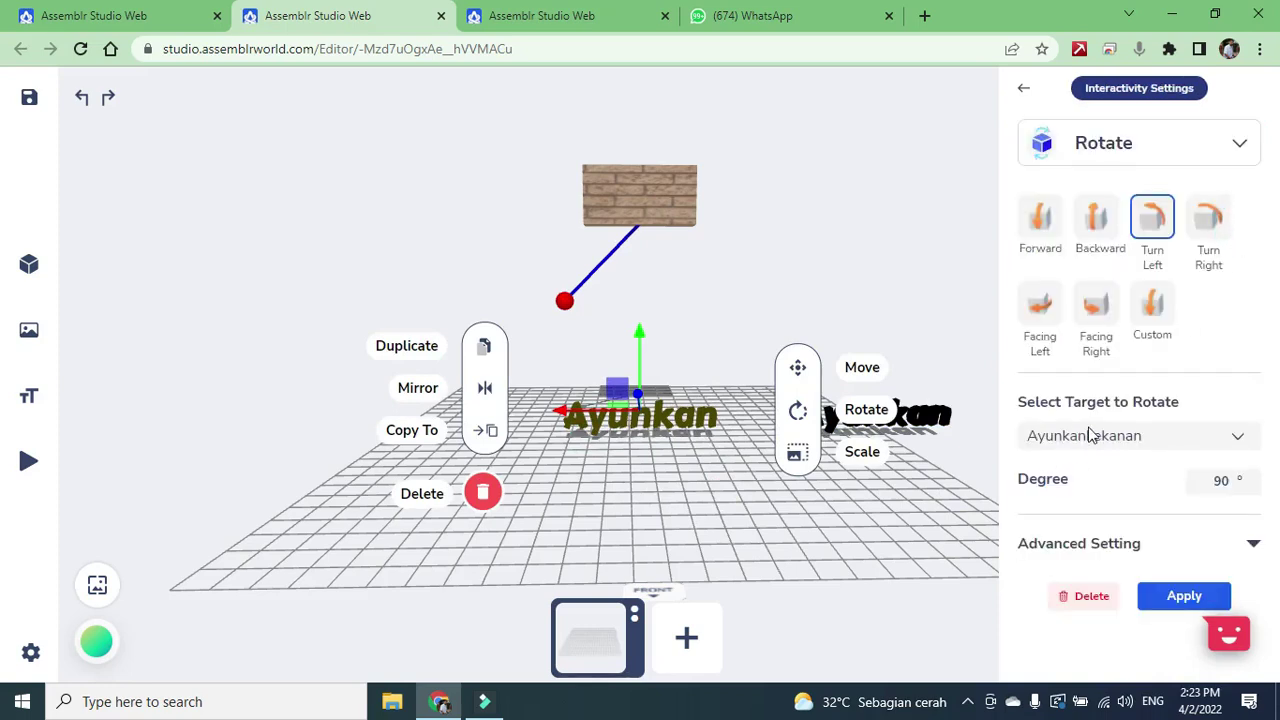
pyautogui.click(1240, 442)
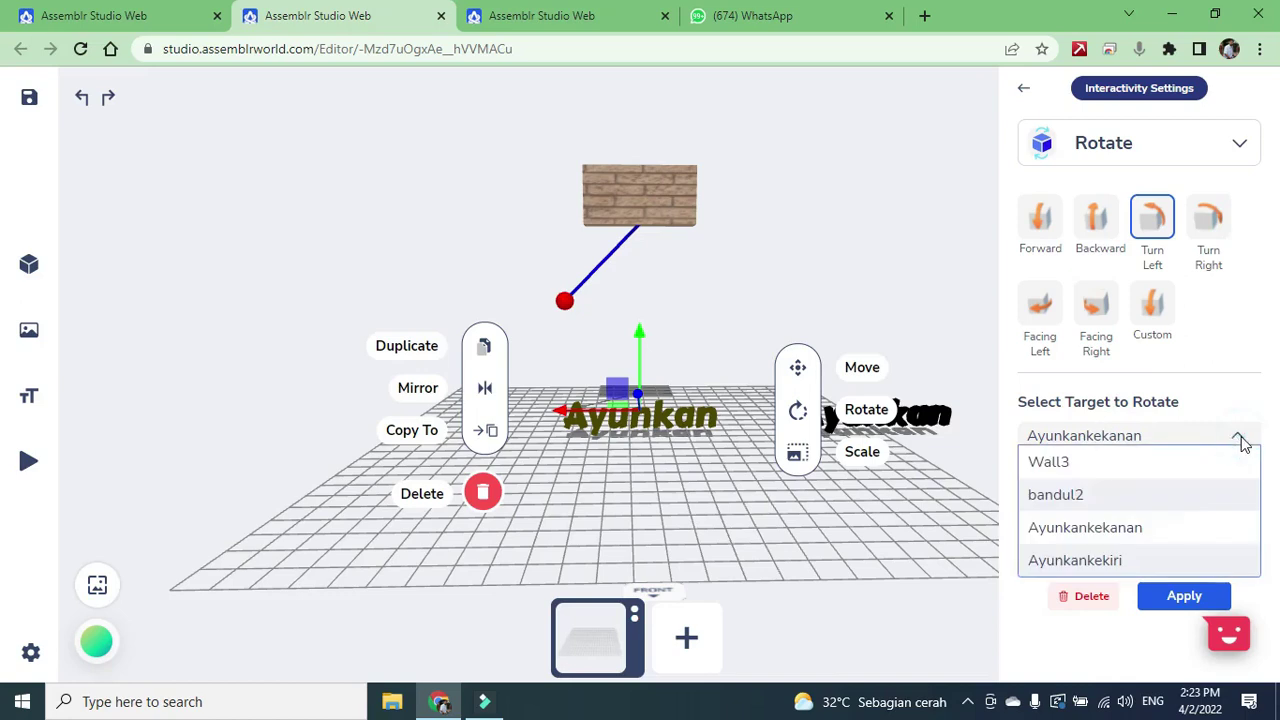
pyautogui.click(1085, 496)
pyautogui.click(1190, 600)
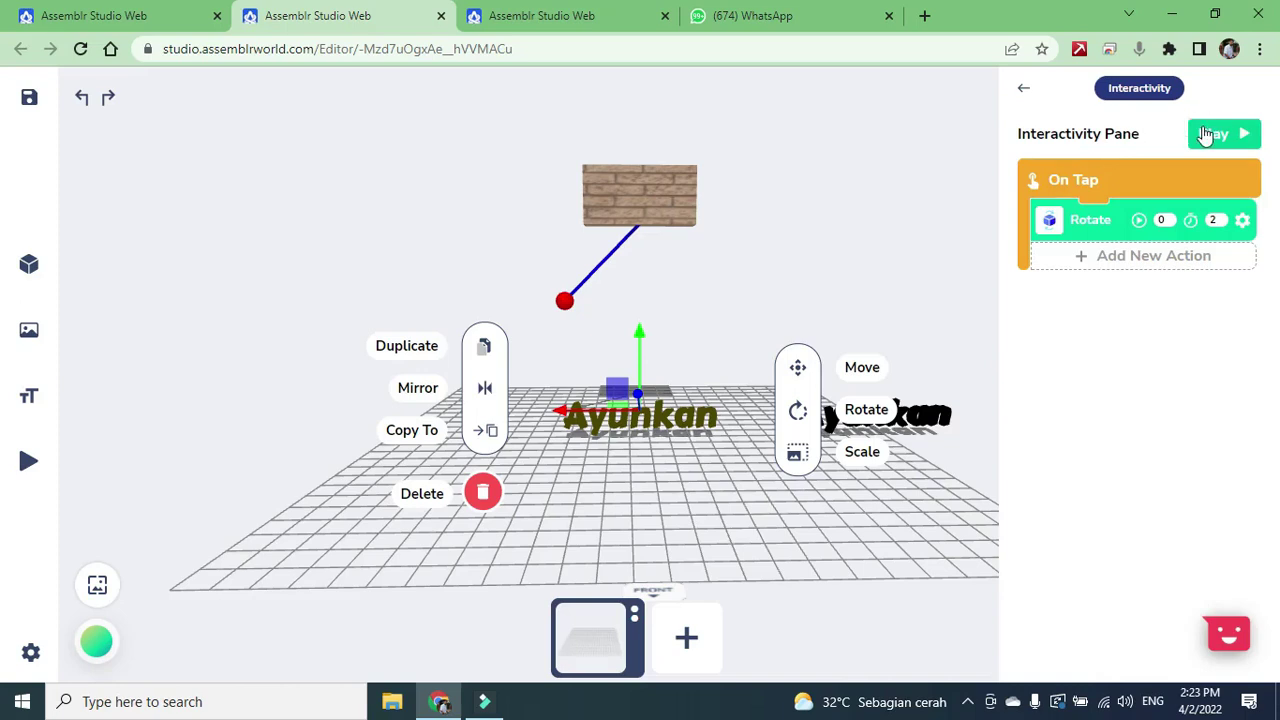
# Preview the scene and test the pendulum's swing by tapping both Ayunkan texts alternately, then exit the preview.
pyautogui.click(1207, 135)
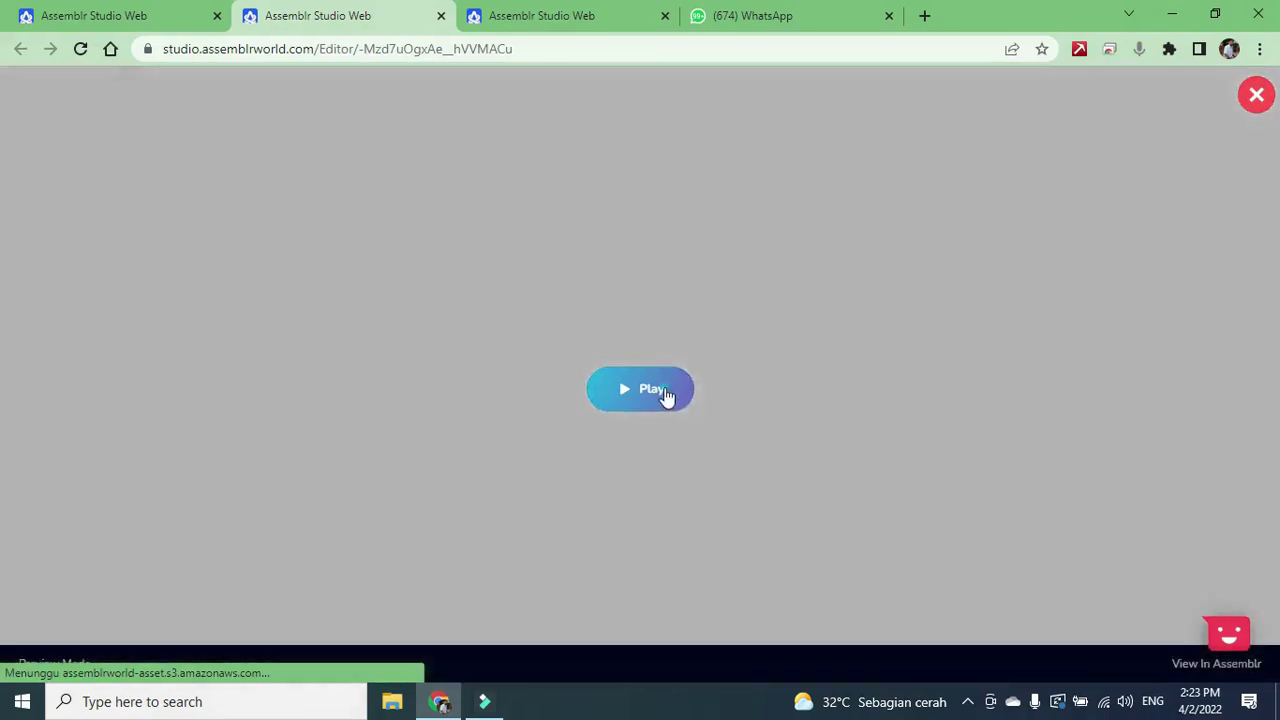
pyautogui.click(652, 390)
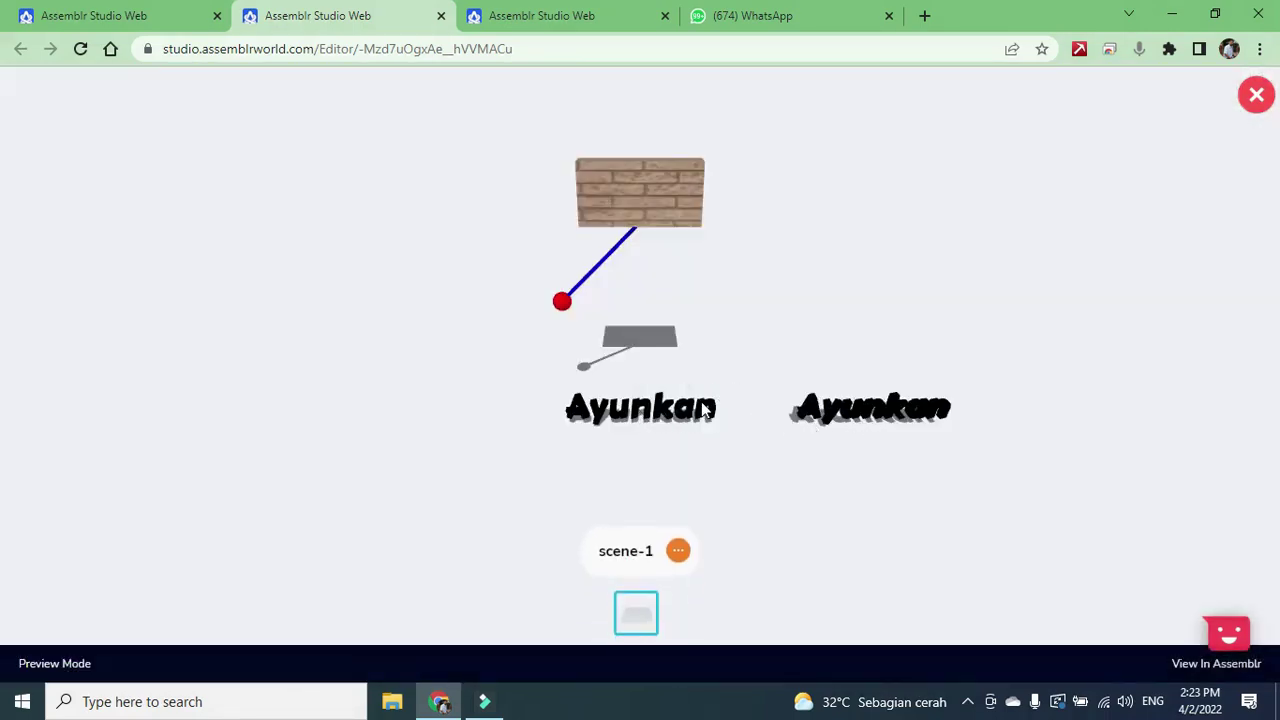
pyautogui.click(705, 410)
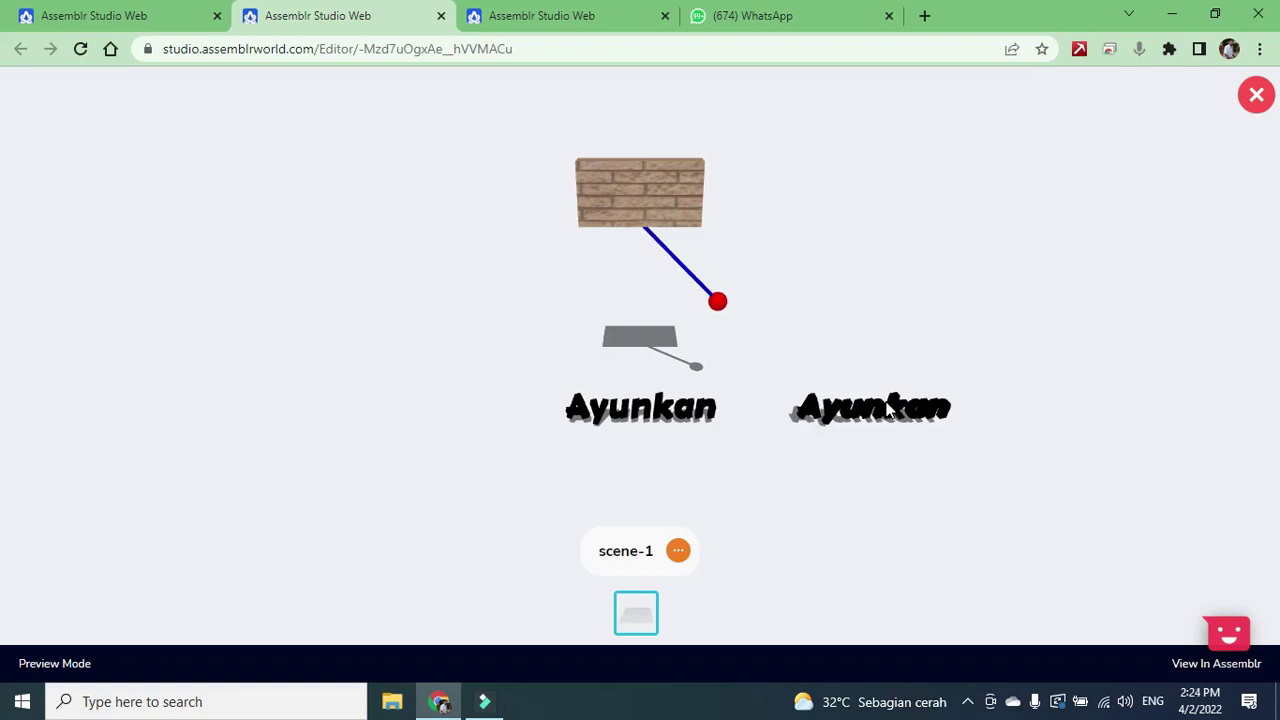
pyautogui.click(816, 418)
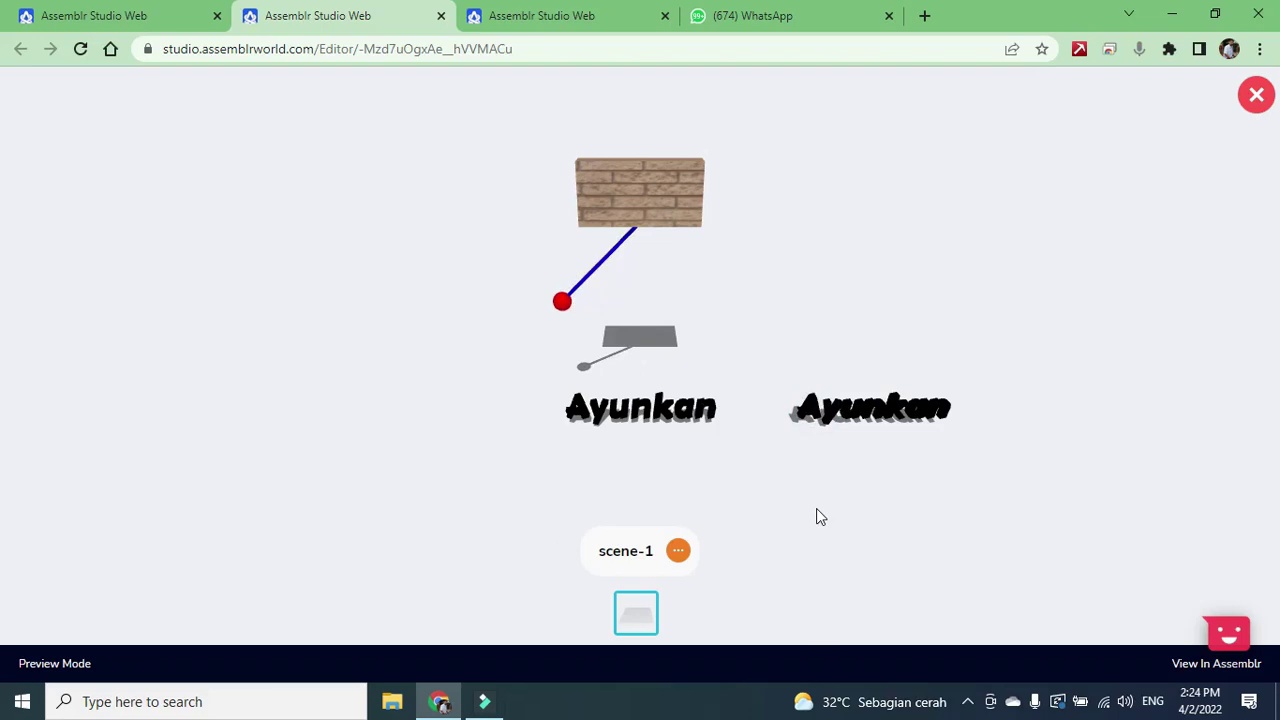
pyautogui.click(579, 406)
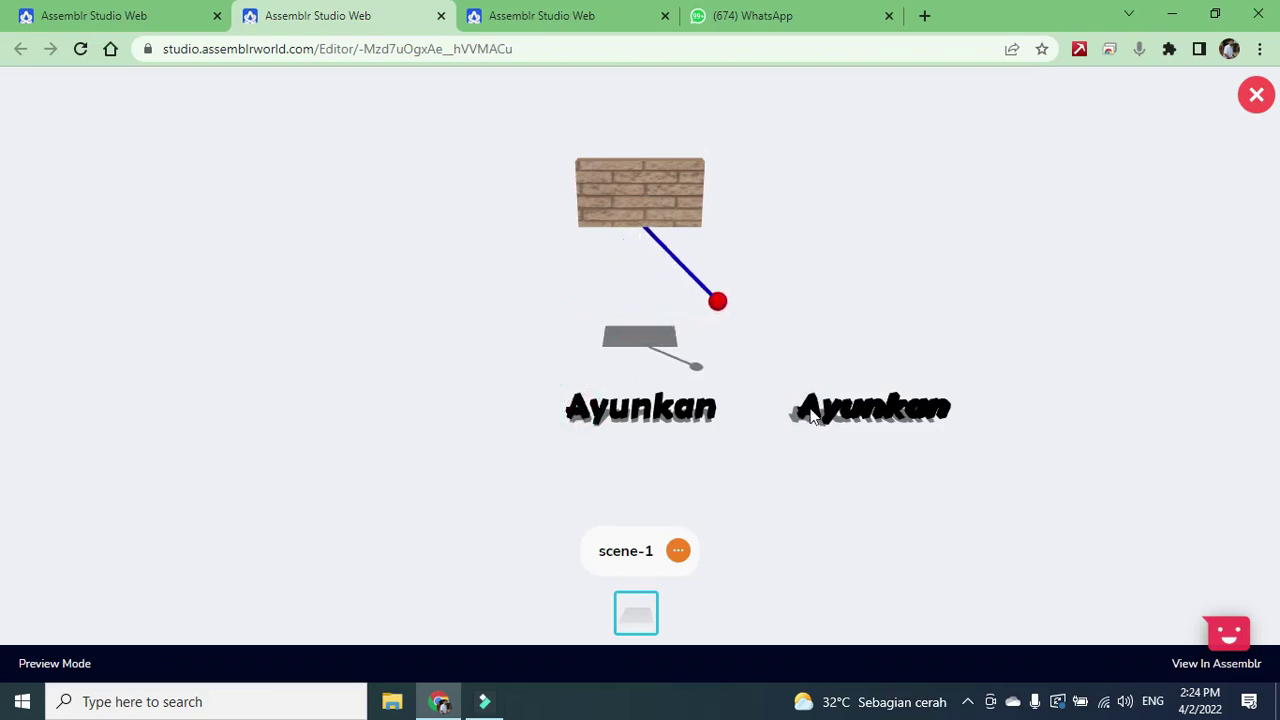
pyautogui.click(810, 412)
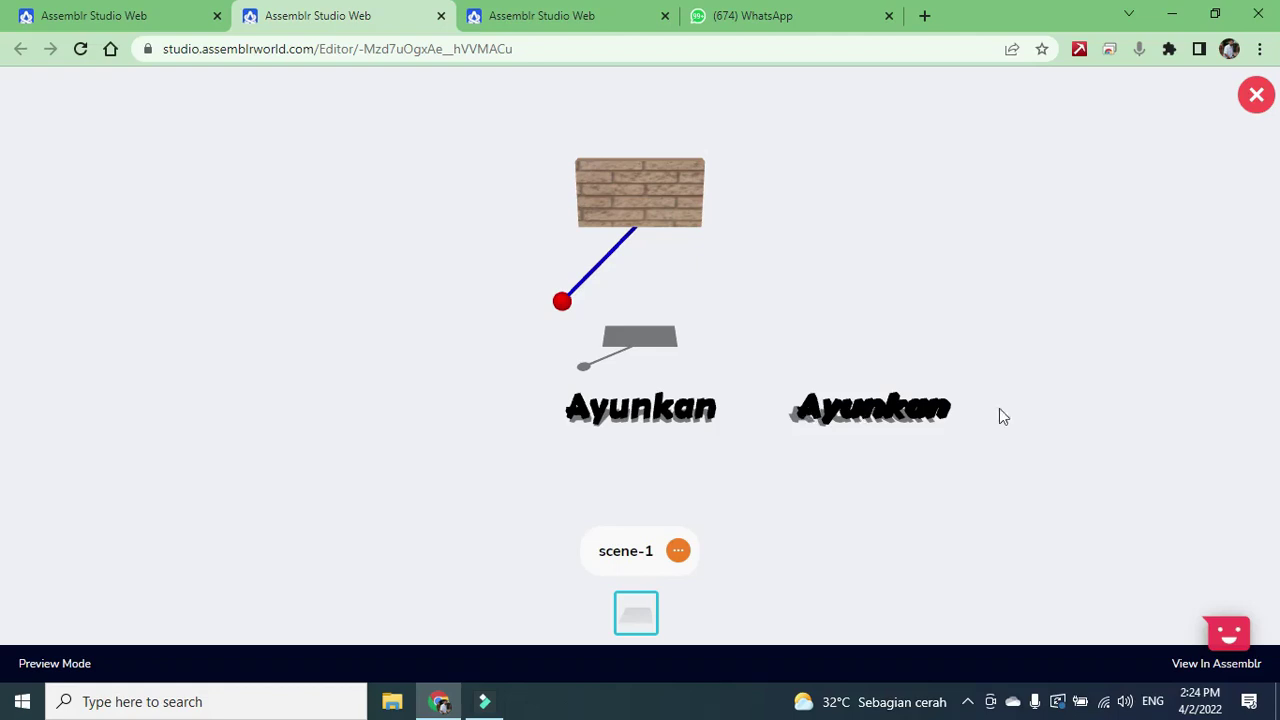
pyautogui.click(1256, 94)
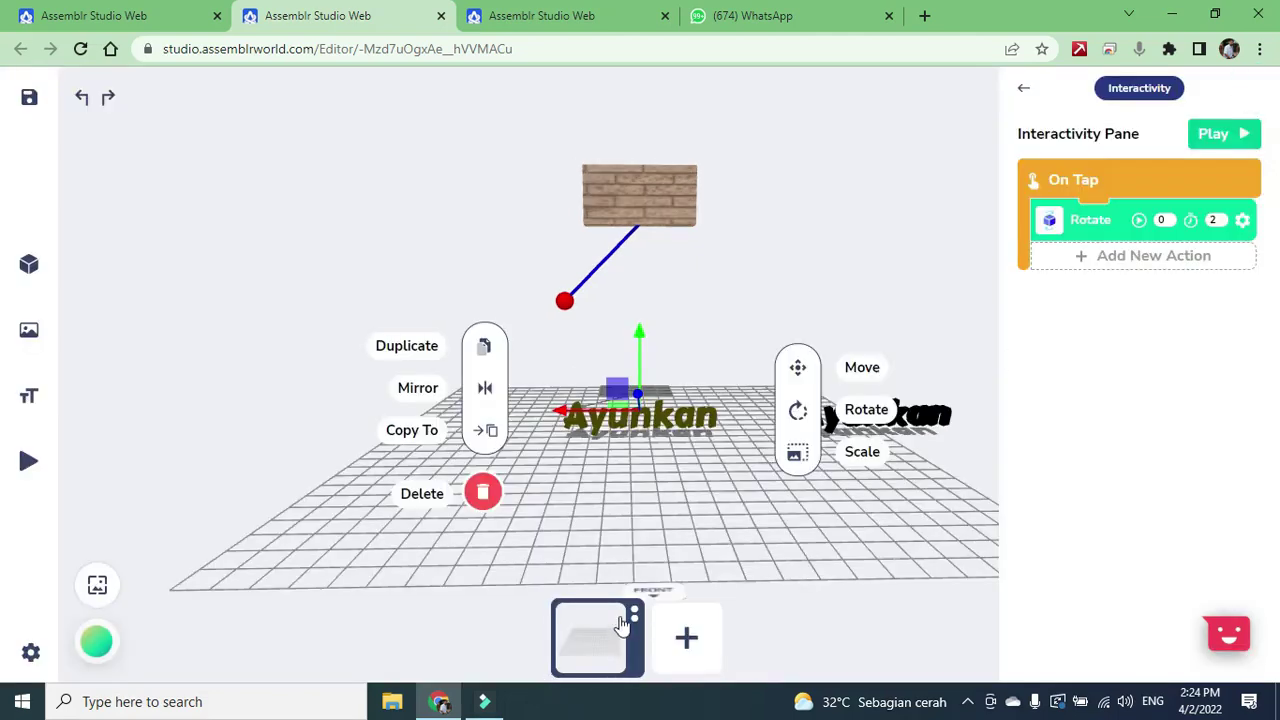
# Hide the thumbnail of scene-1 in its scene settings.
pyautogui.click(586, 634)
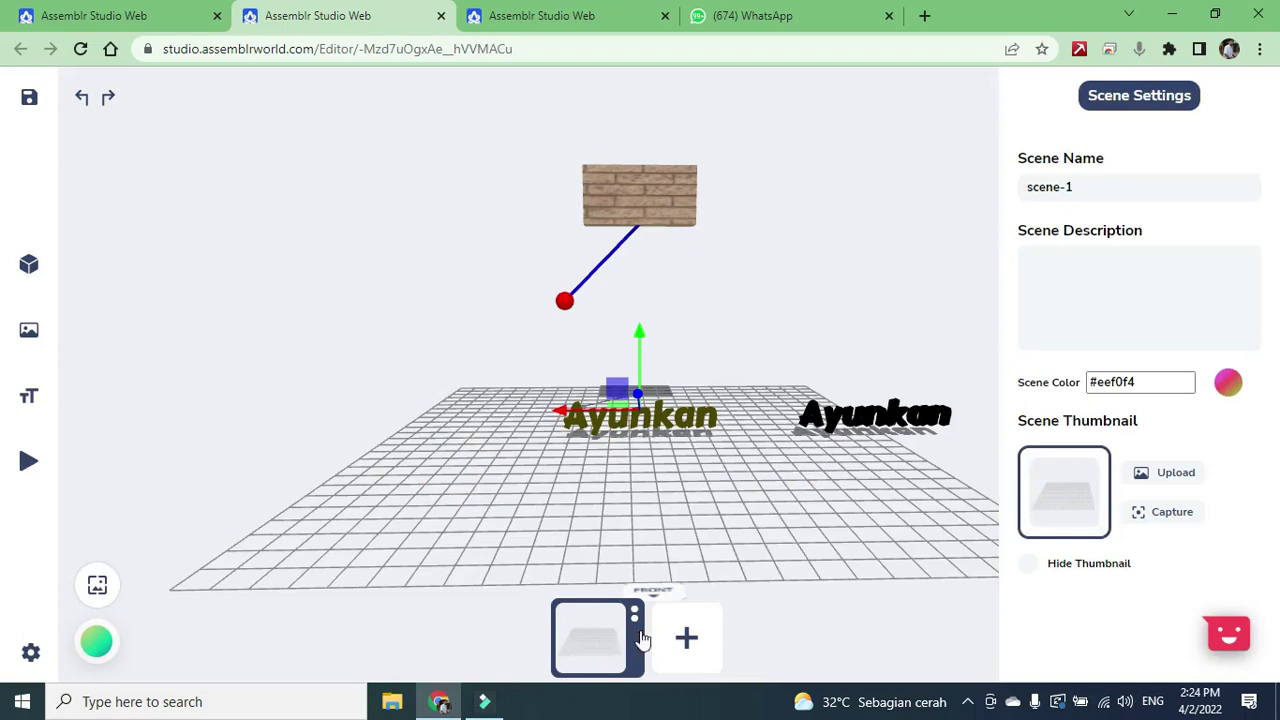
pyautogui.click(1027, 565)
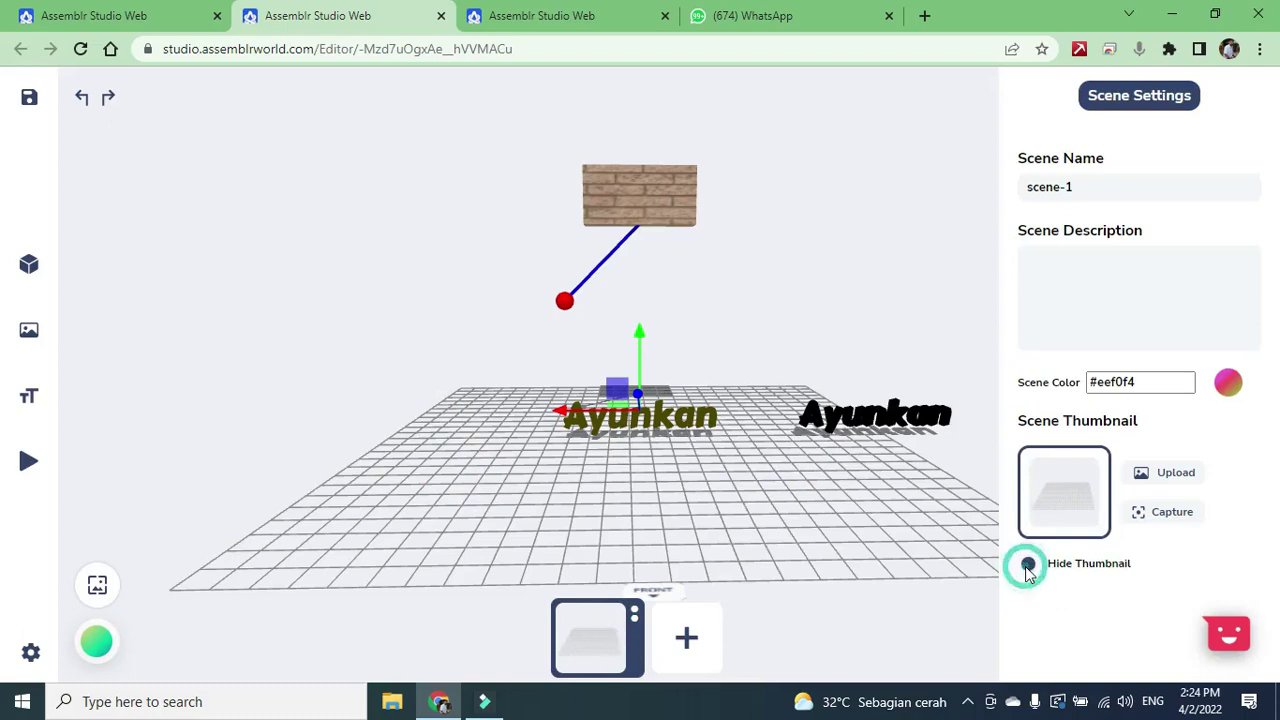
pyautogui.click(808, 562)
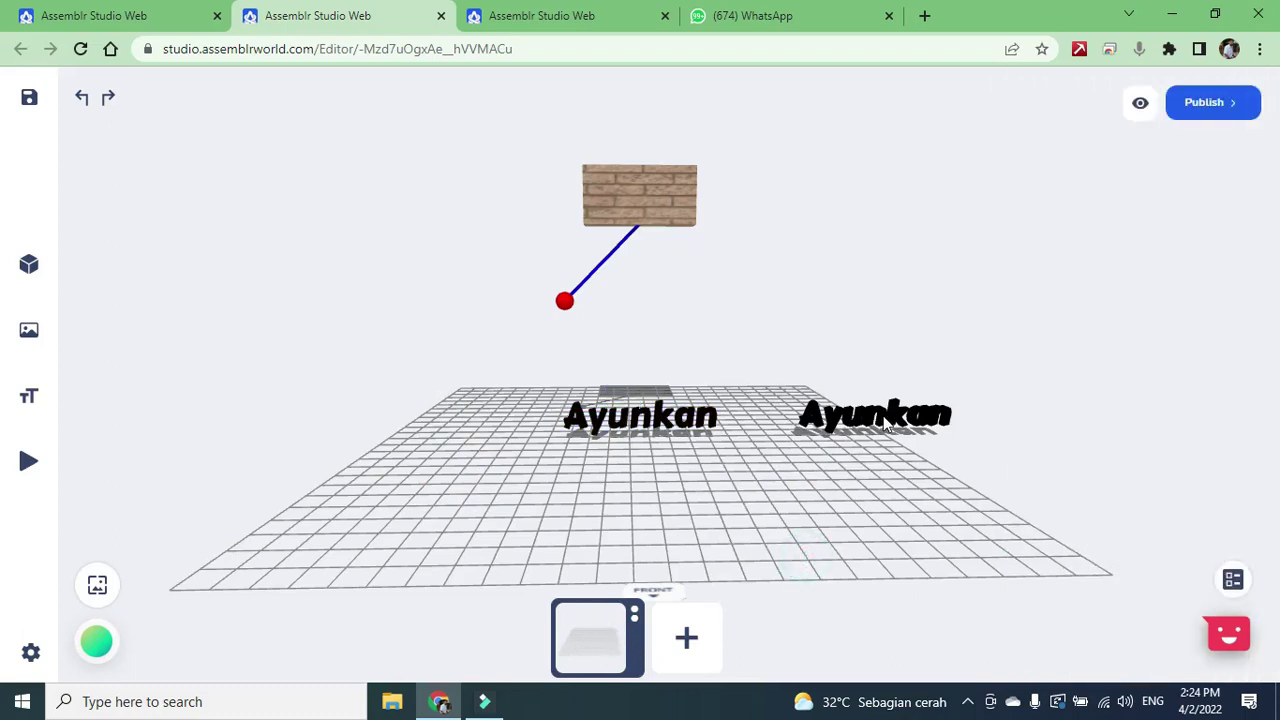
# Check the transform position values of the Ayunkankekanan text.
pyautogui.click(886, 427)
pyautogui.click(807, 510)
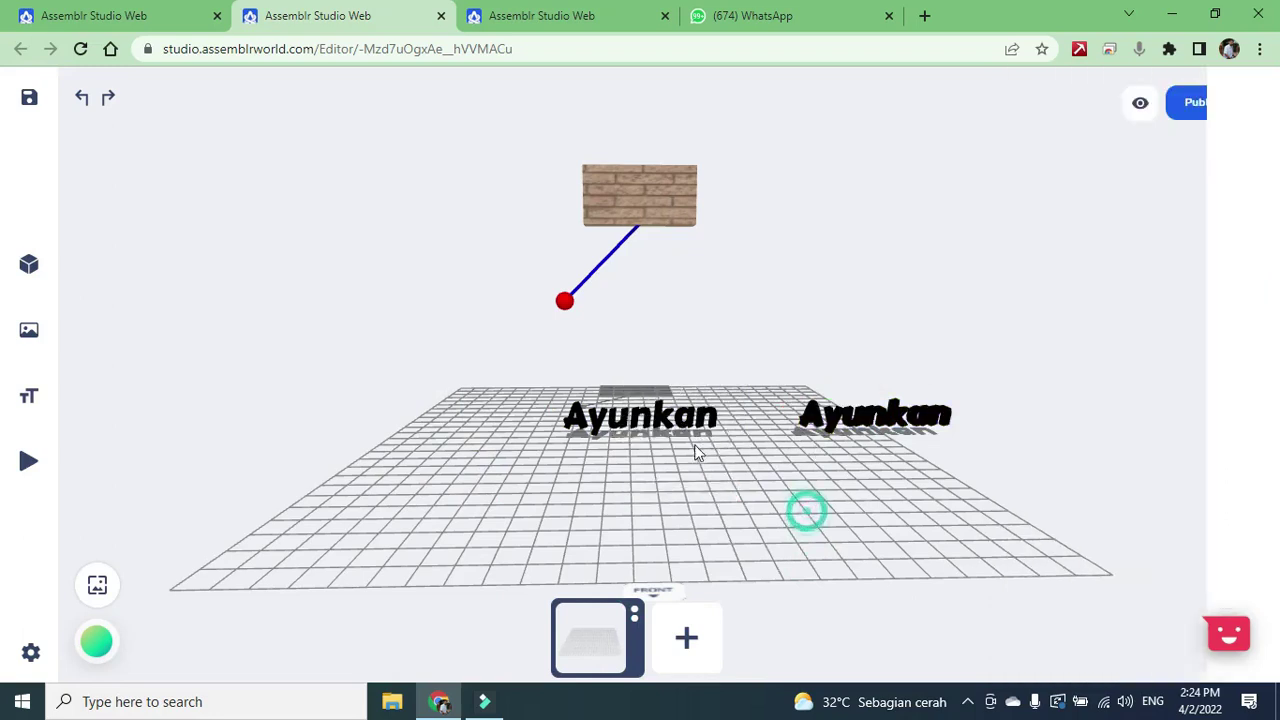
pyautogui.click(666, 424)
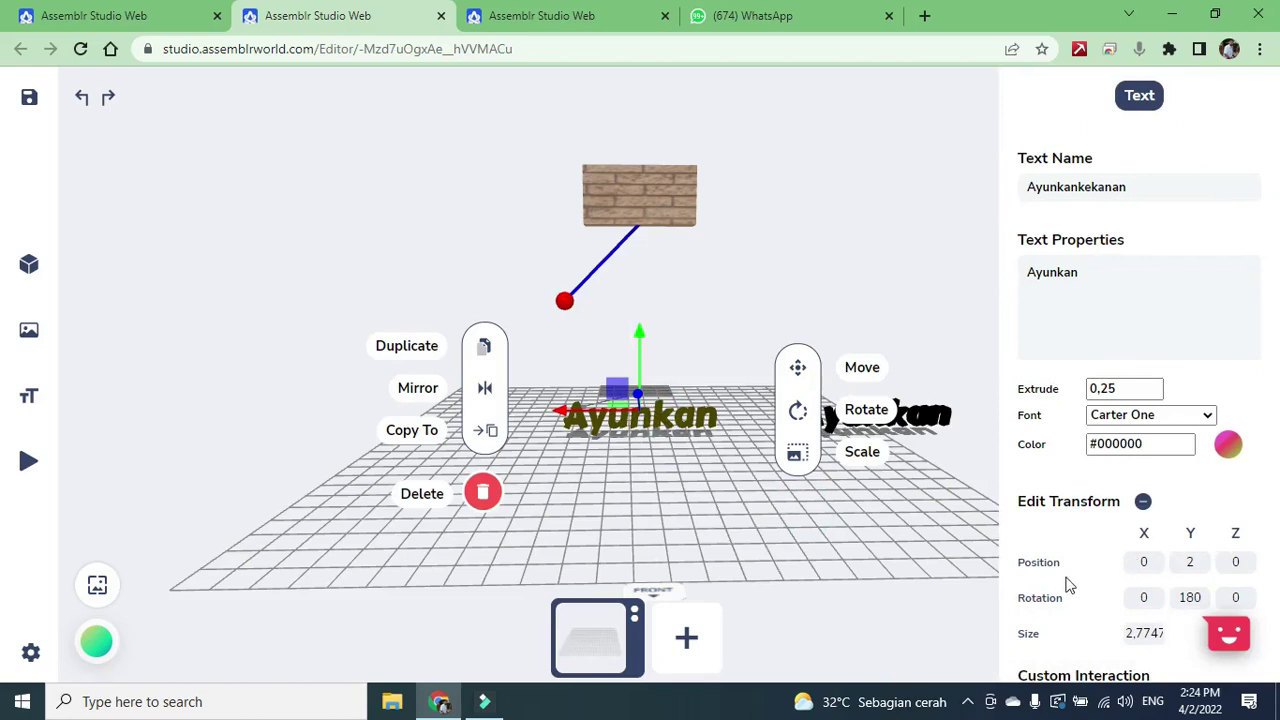
pyautogui.click(953, 318)
# Set the Ayunkankekiri text's position to X 0 and Y -250.
pyautogui.click(943, 418)
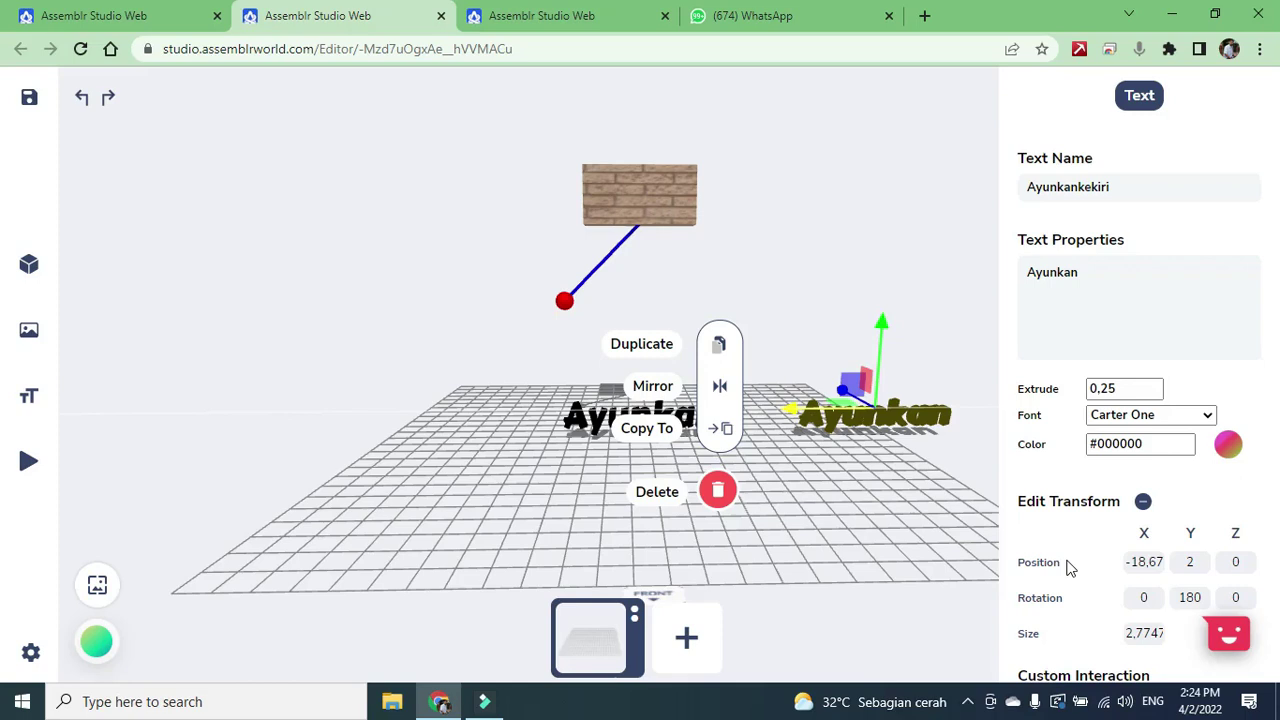
pyautogui.click(1158, 563)
pyautogui.doubleClick(1153, 563)
pyautogui.write('0')
pyautogui.press('Tab')
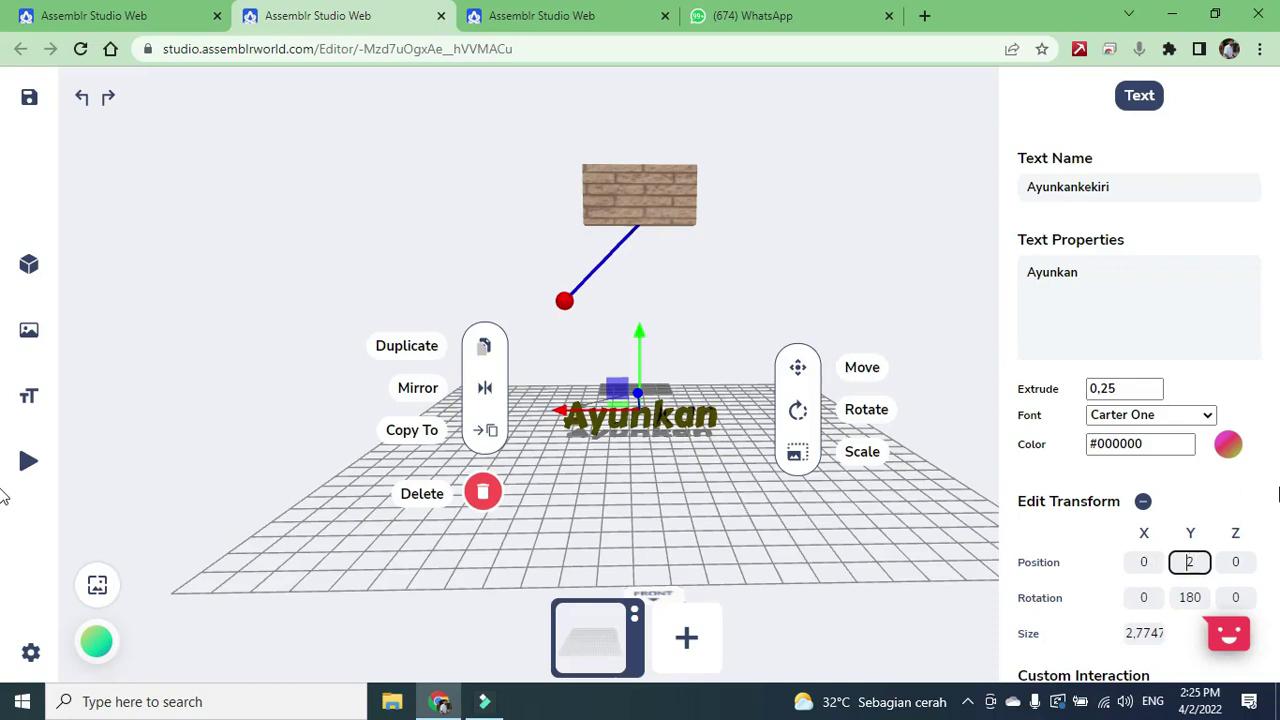
pyautogui.write('-250')
pyautogui.scroll(-1, 1237, 565)
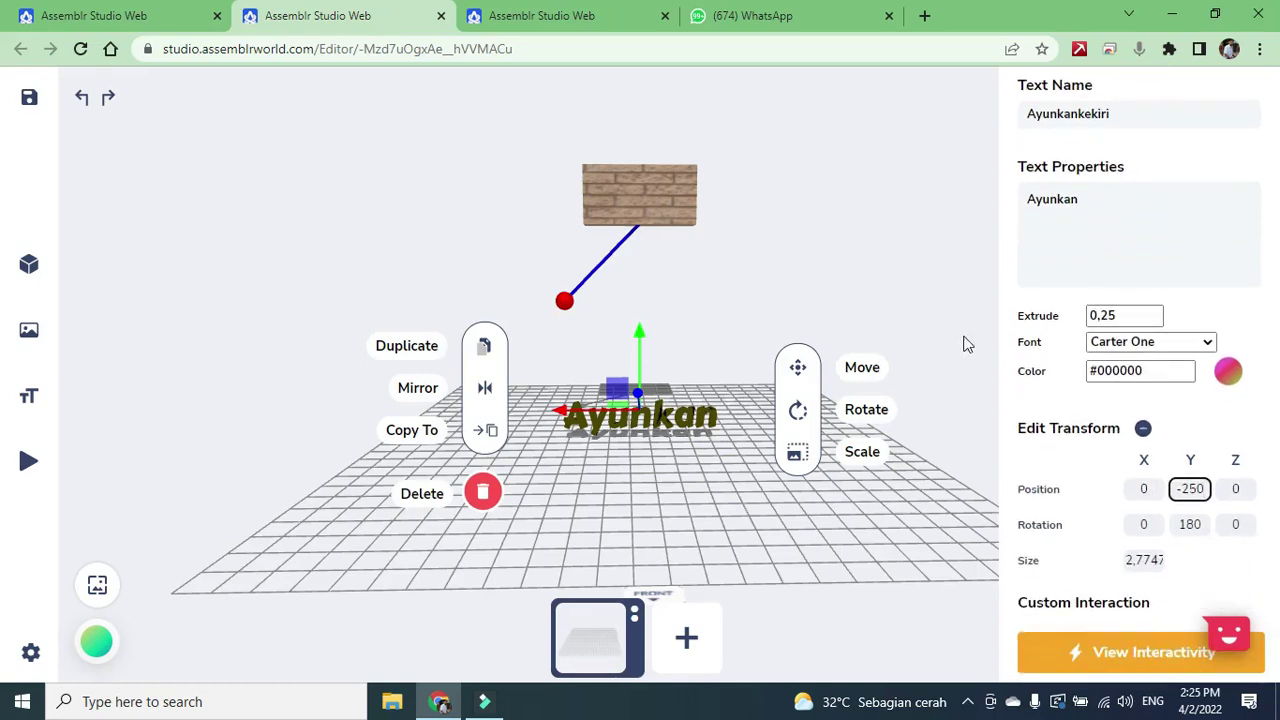
pyautogui.click(1228, 486)
pyautogui.click(806, 278)
# Add a custom Move action to the Ayunkankekanan text's On Tap interaction, targeting itself at Y -250.
pyautogui.moveTo(840, 344); pyautogui.dragTo(840, 451)
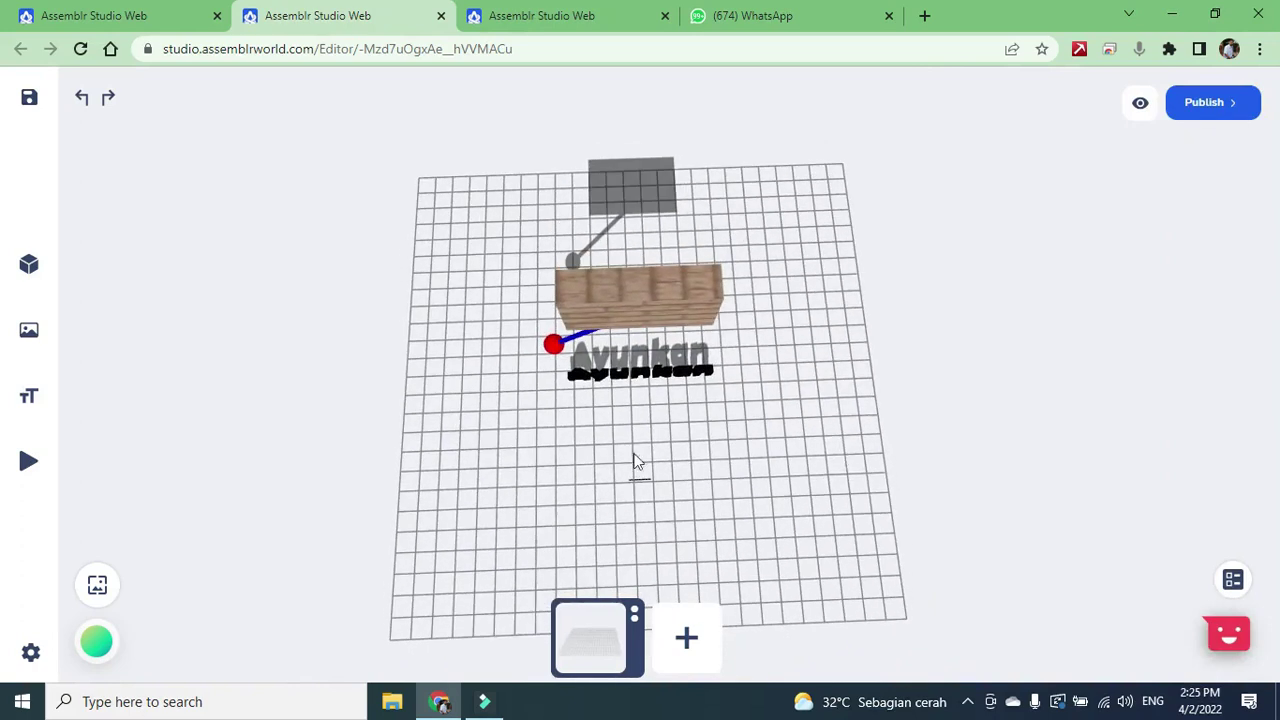
pyautogui.moveTo(805, 508); pyautogui.dragTo(797, 430)
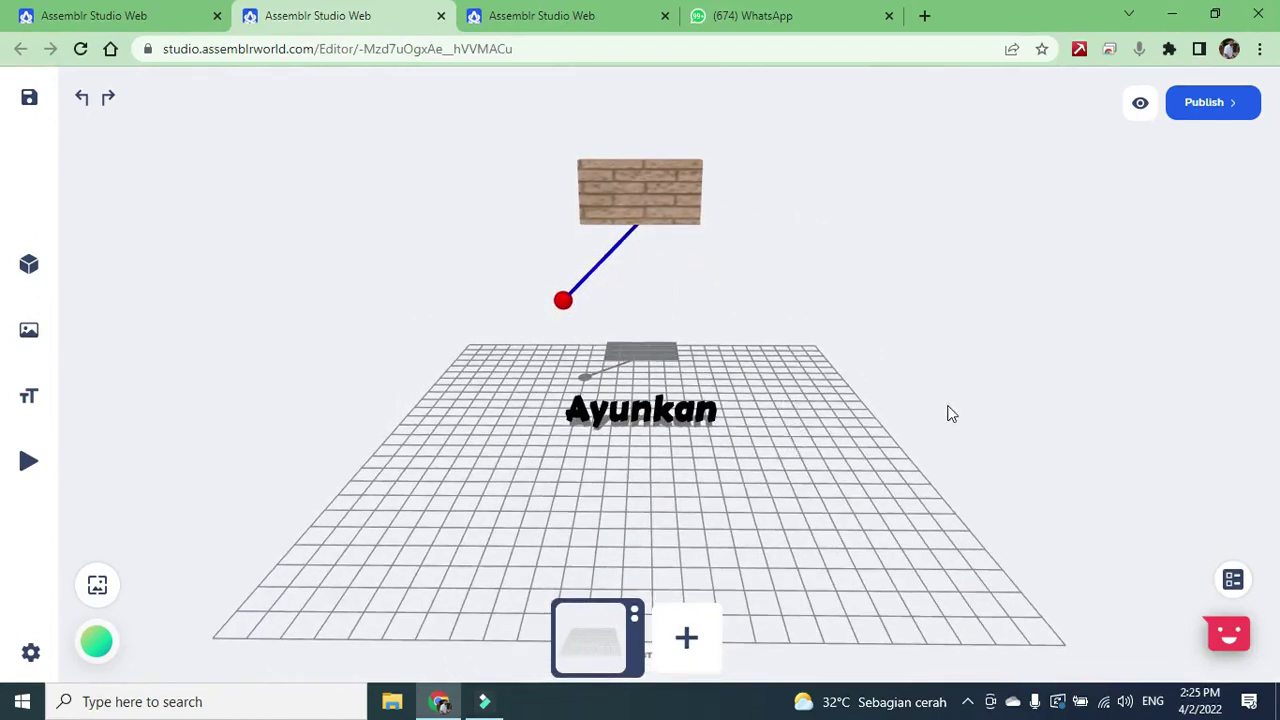
pyautogui.moveTo(854, 517)
pyautogui.mouseDown()
pyautogui.moveTo(857, 600)
pyautogui.moveTo(855, 513)
pyautogui.mouseUp()
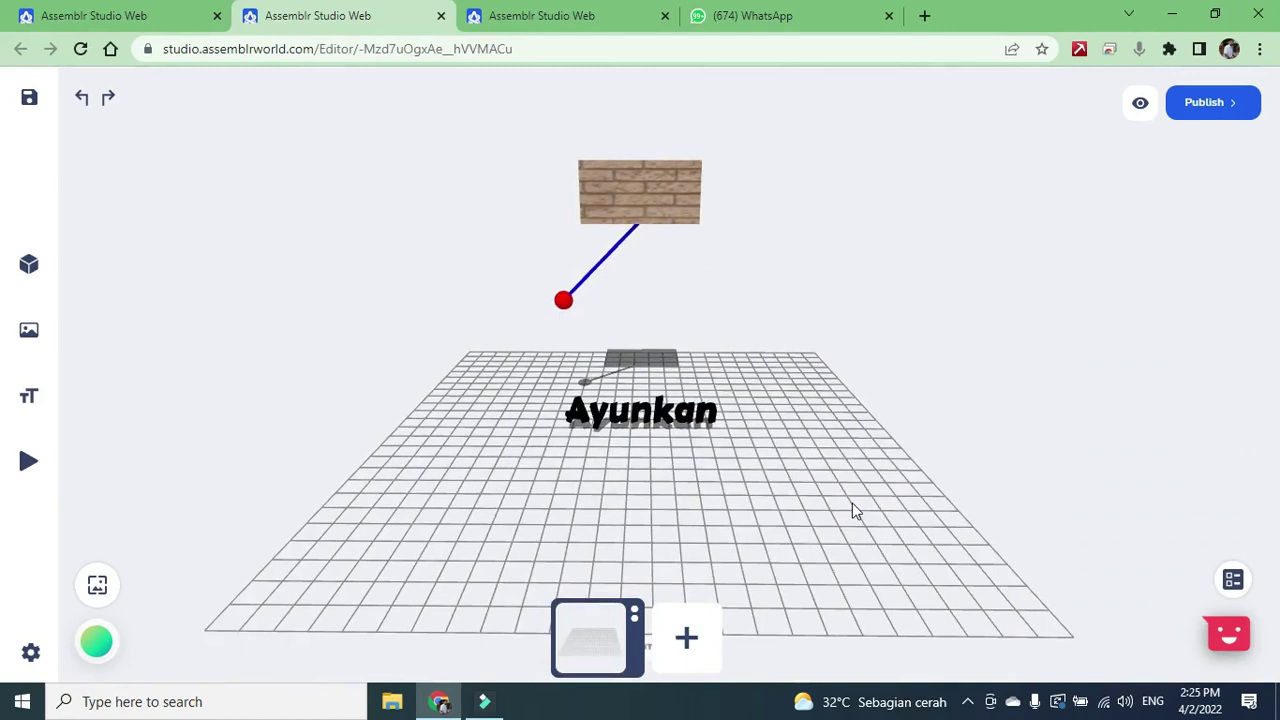
pyautogui.click(706, 416)
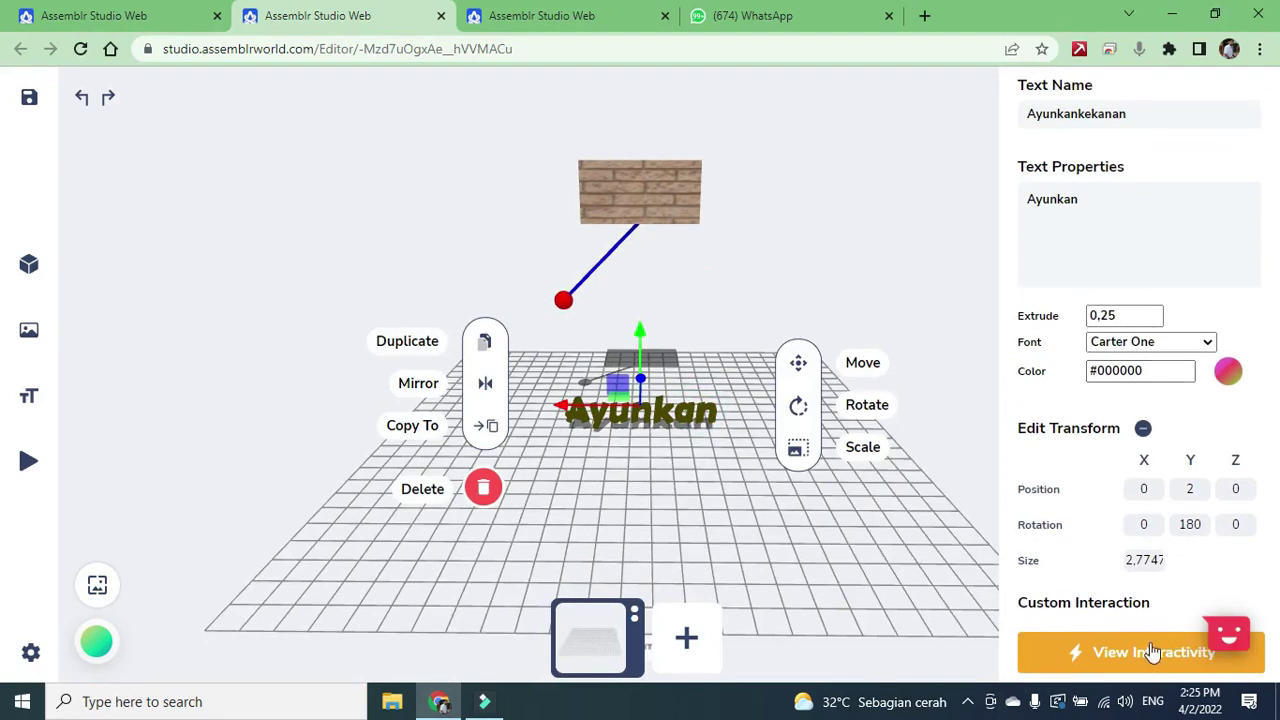
pyautogui.click(1152, 648)
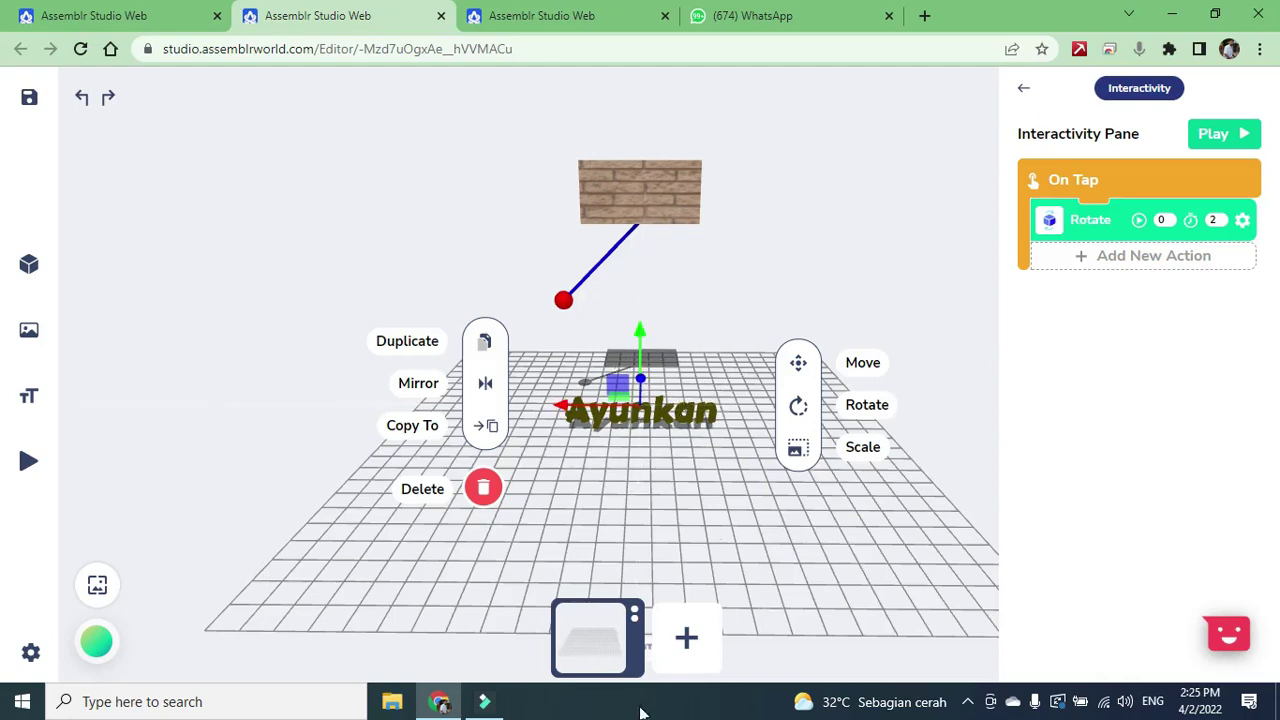
pyautogui.click(1145, 257)
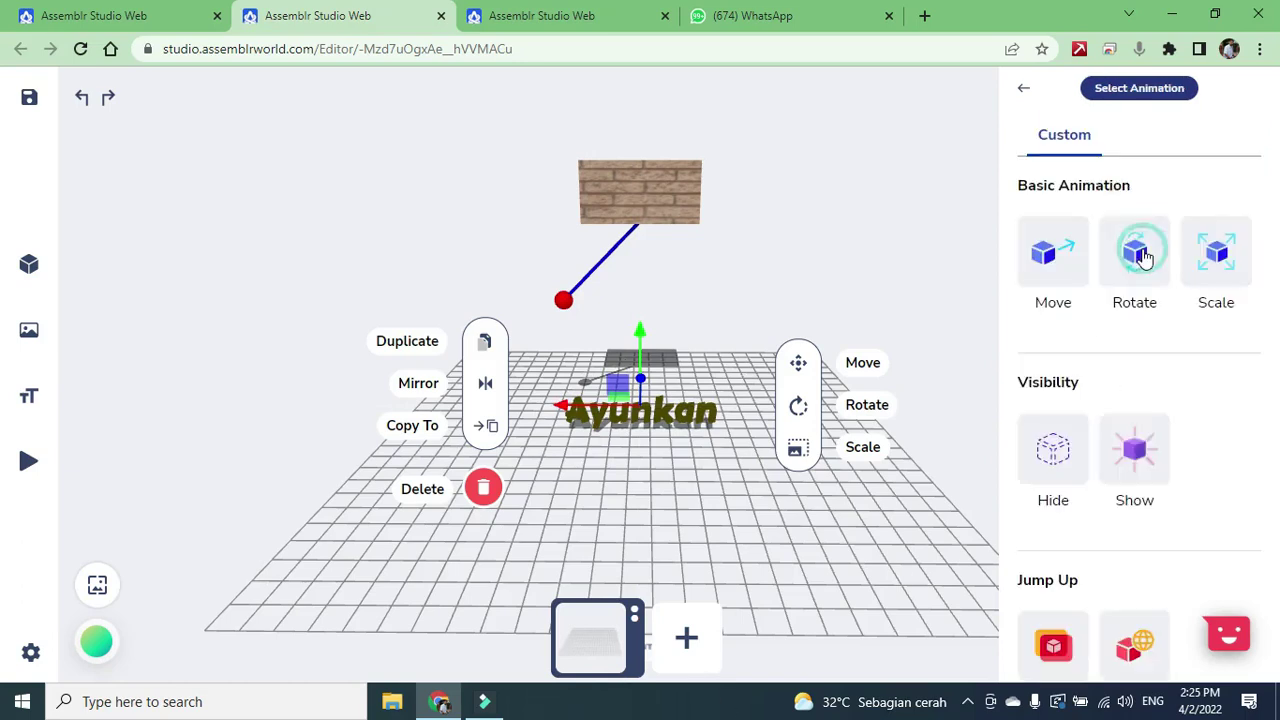
pyautogui.click(1053, 261)
pyautogui.click(1156, 282)
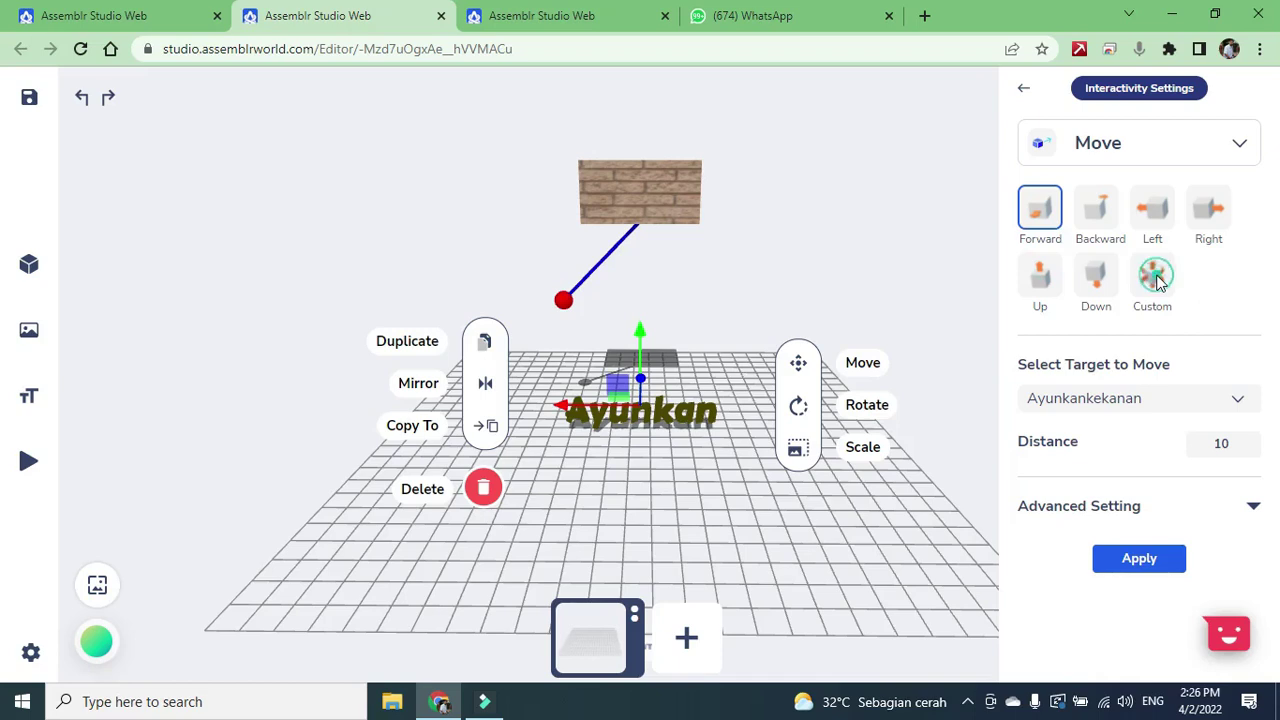
pyautogui.click(1170, 476)
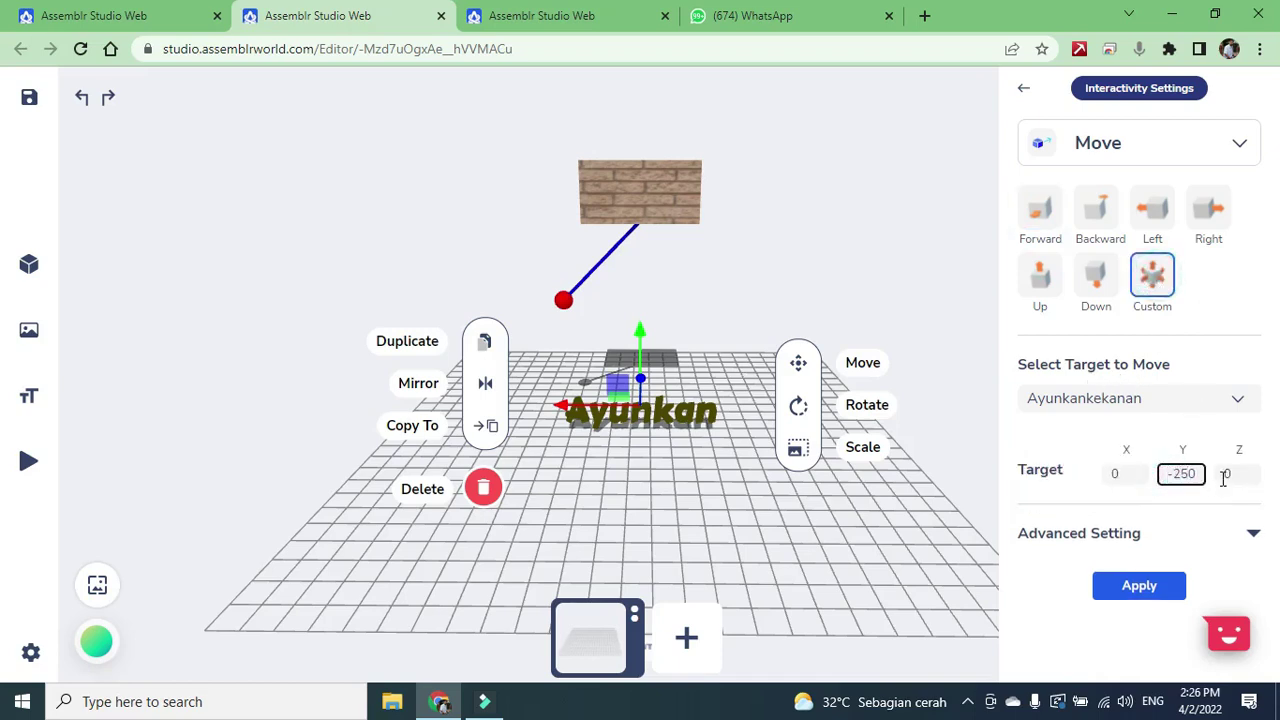
# Set the duration of the Ayunkankekanan move to 0 s and apply the action.
pyautogui.click(1253, 533)
pyautogui.scroll(-1, 1228, 566)
pyautogui.doubleClick(1226, 568)
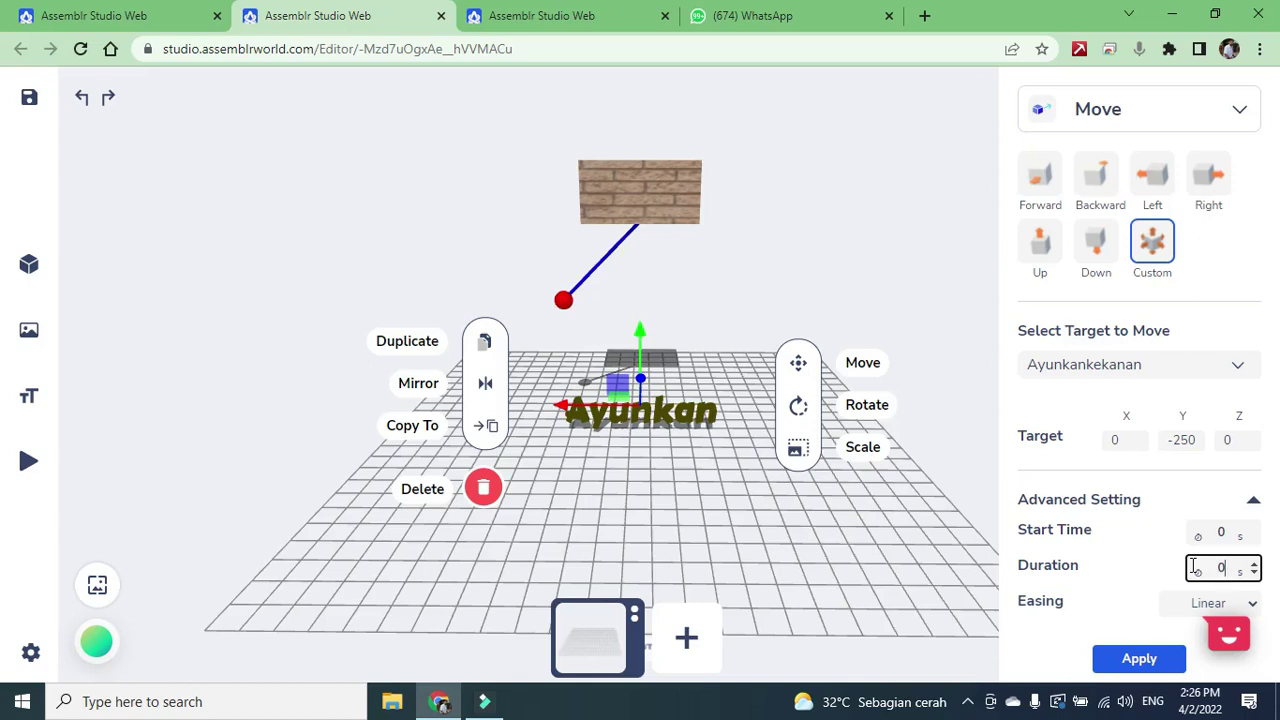
pyautogui.click(1140, 659)
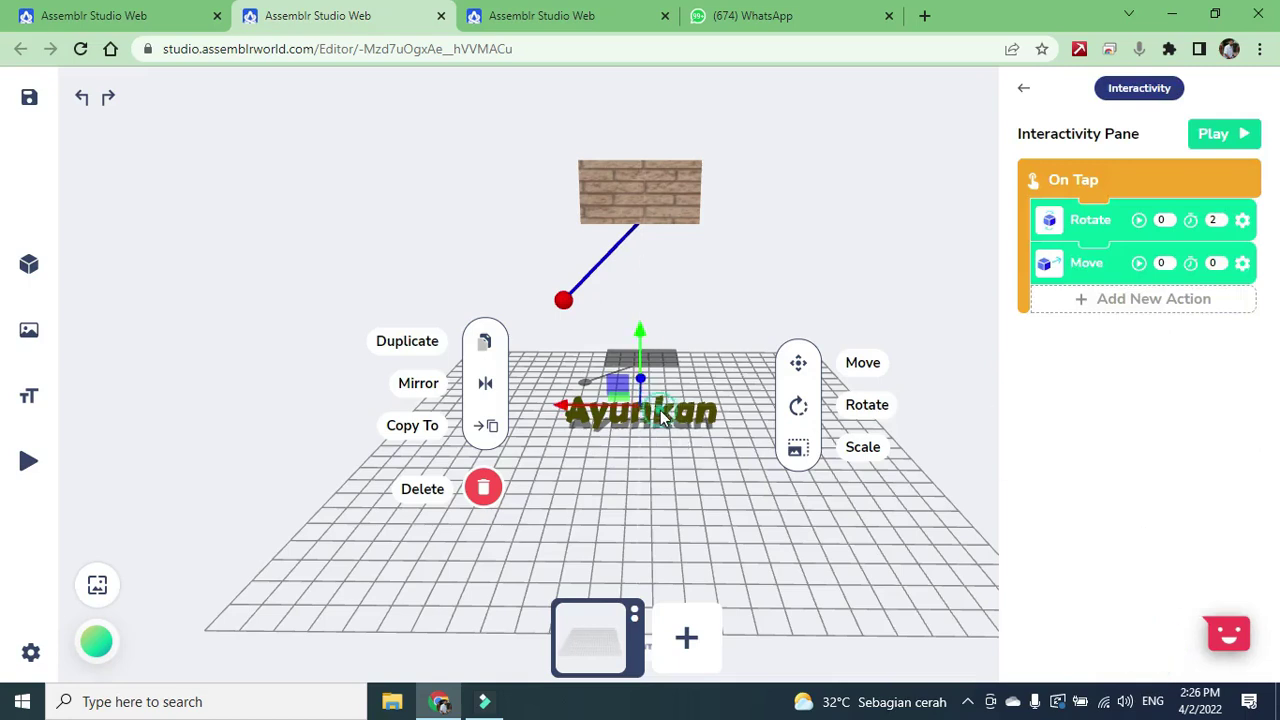
# Add another custom Move action to the Ayunkankekanan text's On Tap interaction, moving Ayunkankekiri to Y 2.
pyautogui.click(859, 248)
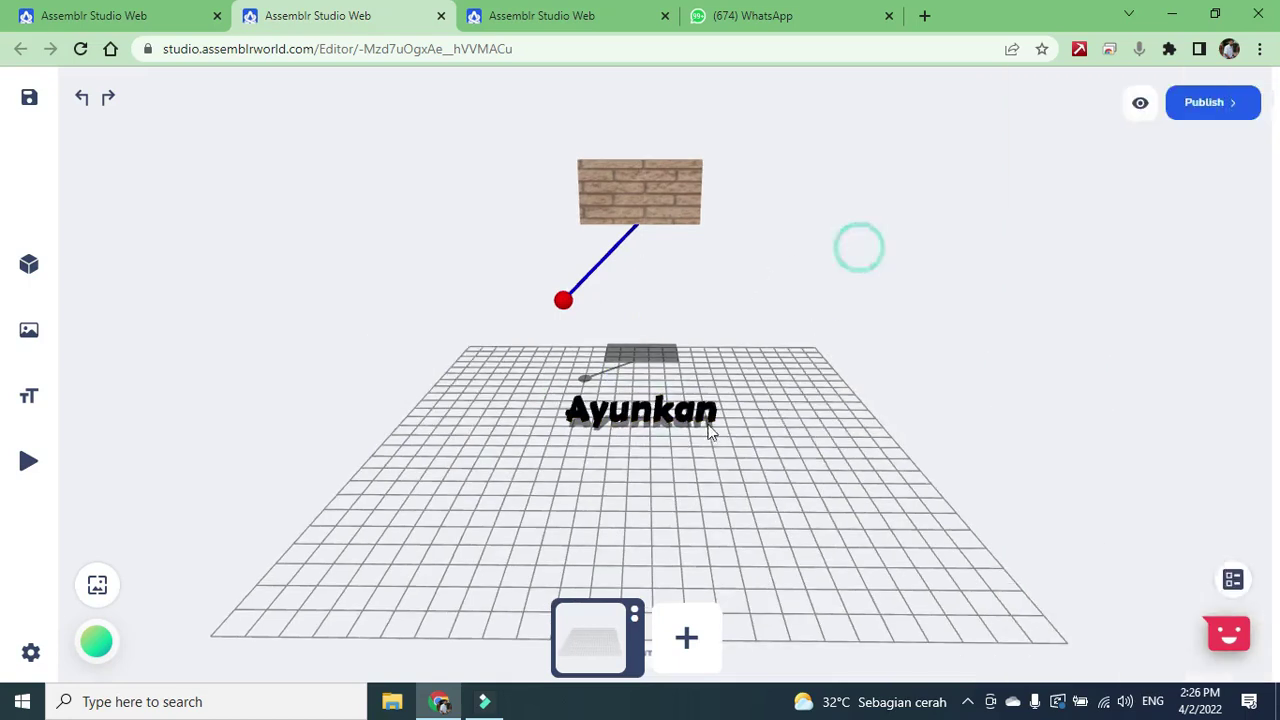
pyautogui.click(710, 430)
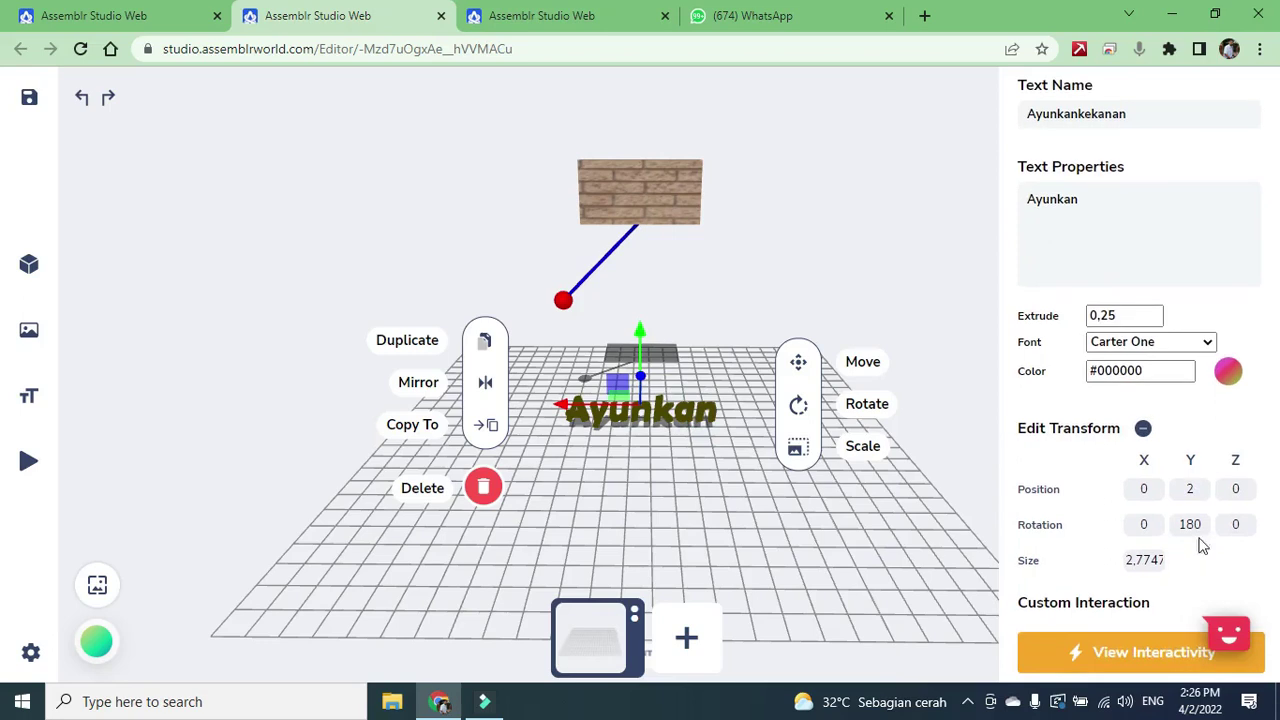
pyautogui.click(1164, 661)
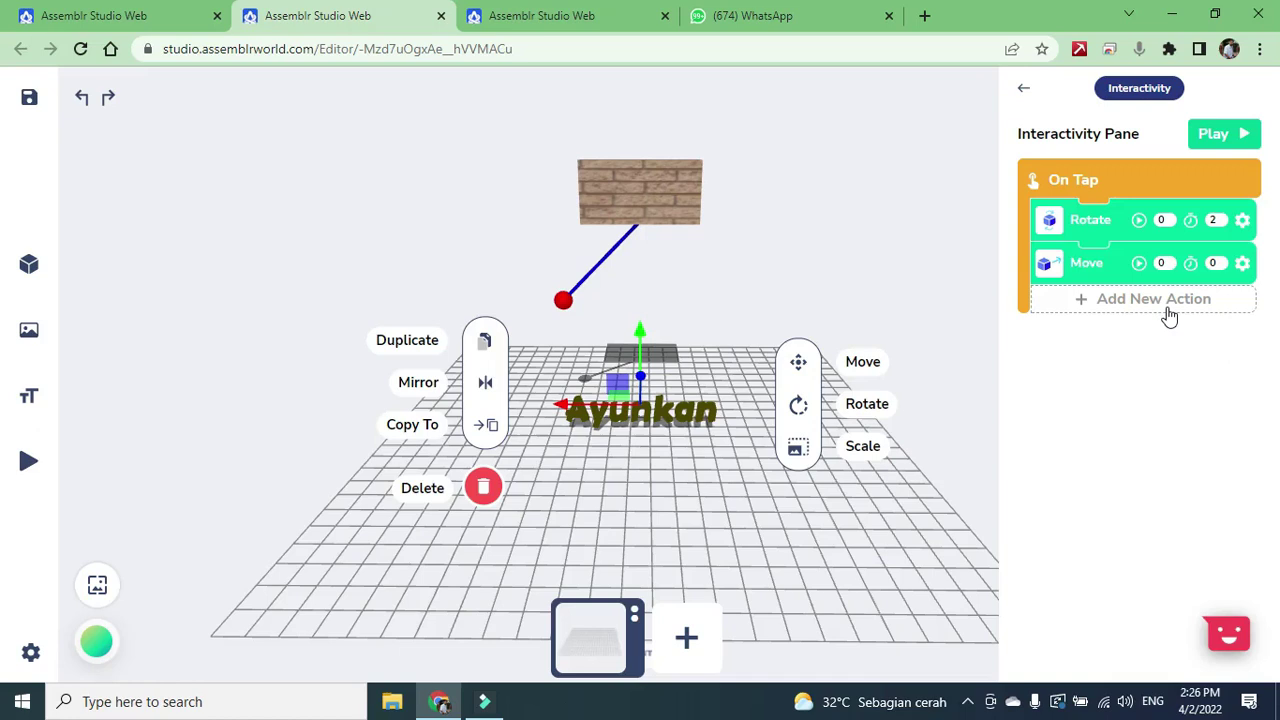
pyautogui.moveTo(874, 537); pyautogui.dragTo(880, 626)
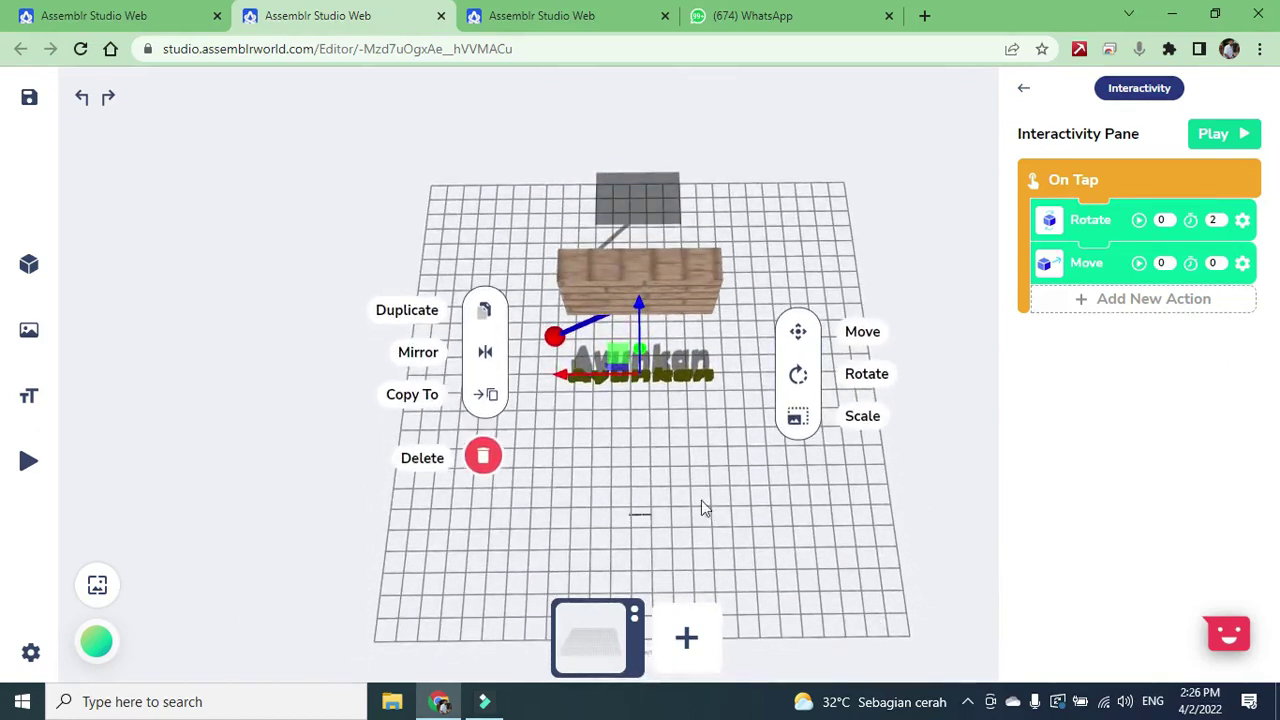
pyautogui.moveTo(777, 532); pyautogui.dragTo(772, 486)
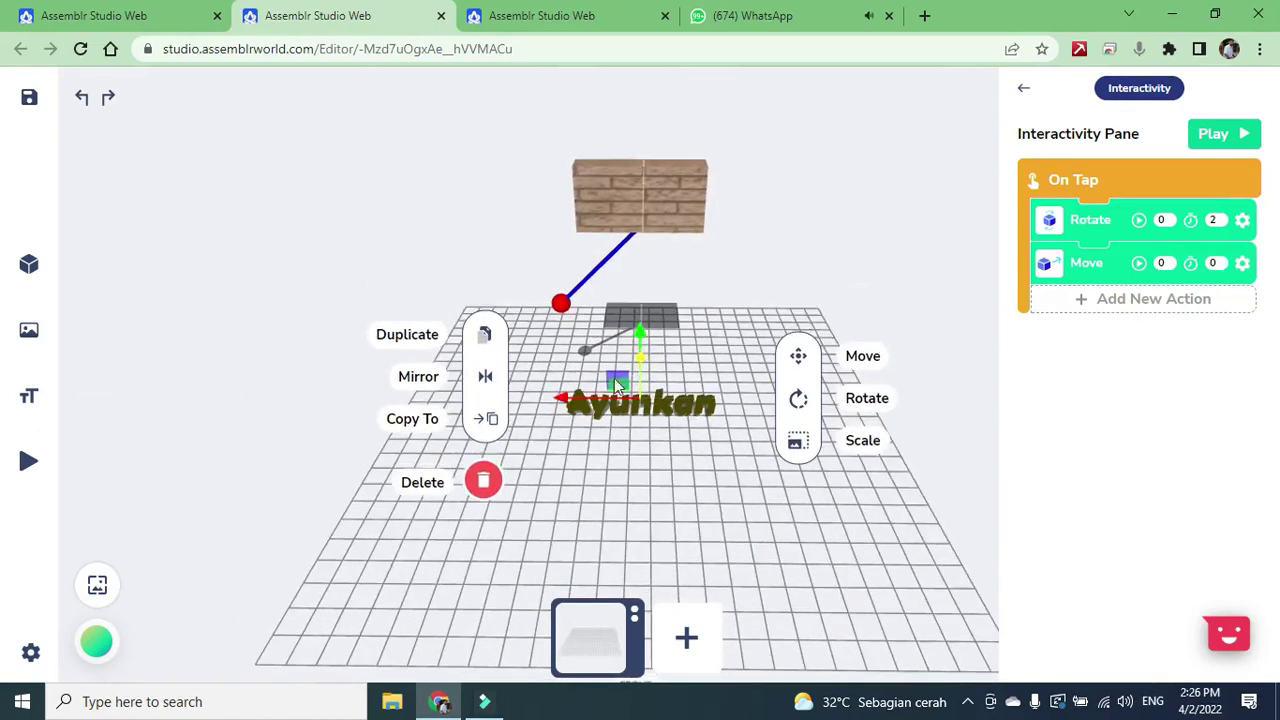
pyautogui.click(1143, 299)
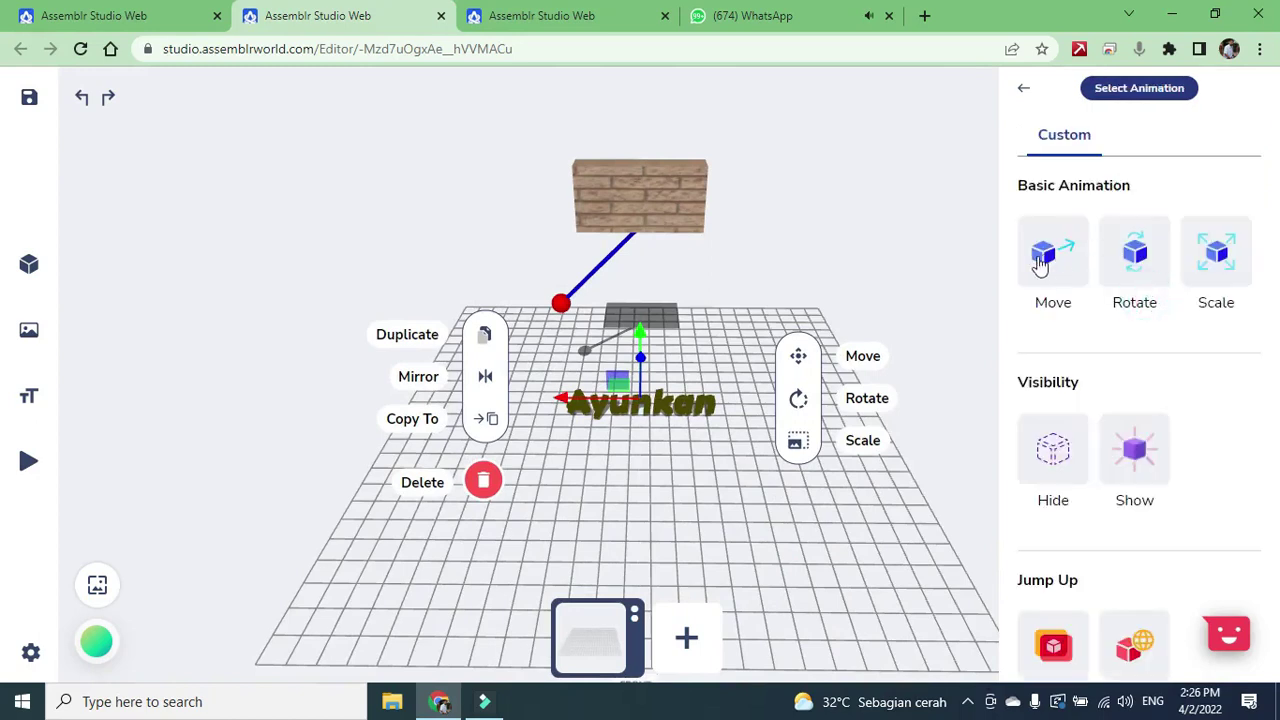
pyautogui.click(1041, 262)
pyautogui.click(1152, 278)
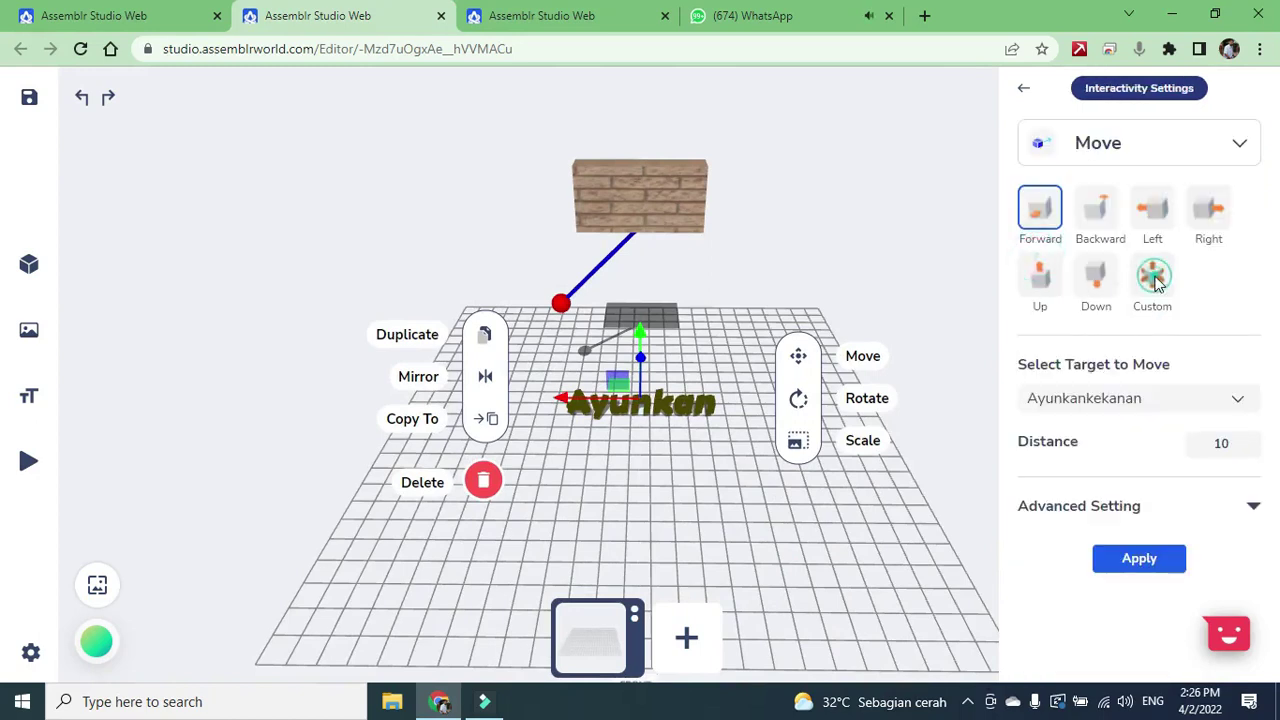
pyautogui.click(1234, 399)
pyautogui.click(1120, 523)
pyautogui.click(1172, 474)
pyautogui.write('2')
# Set the duration of the Ayunkankekiri move to 0 s and apply the action.
pyautogui.click(1252, 533)
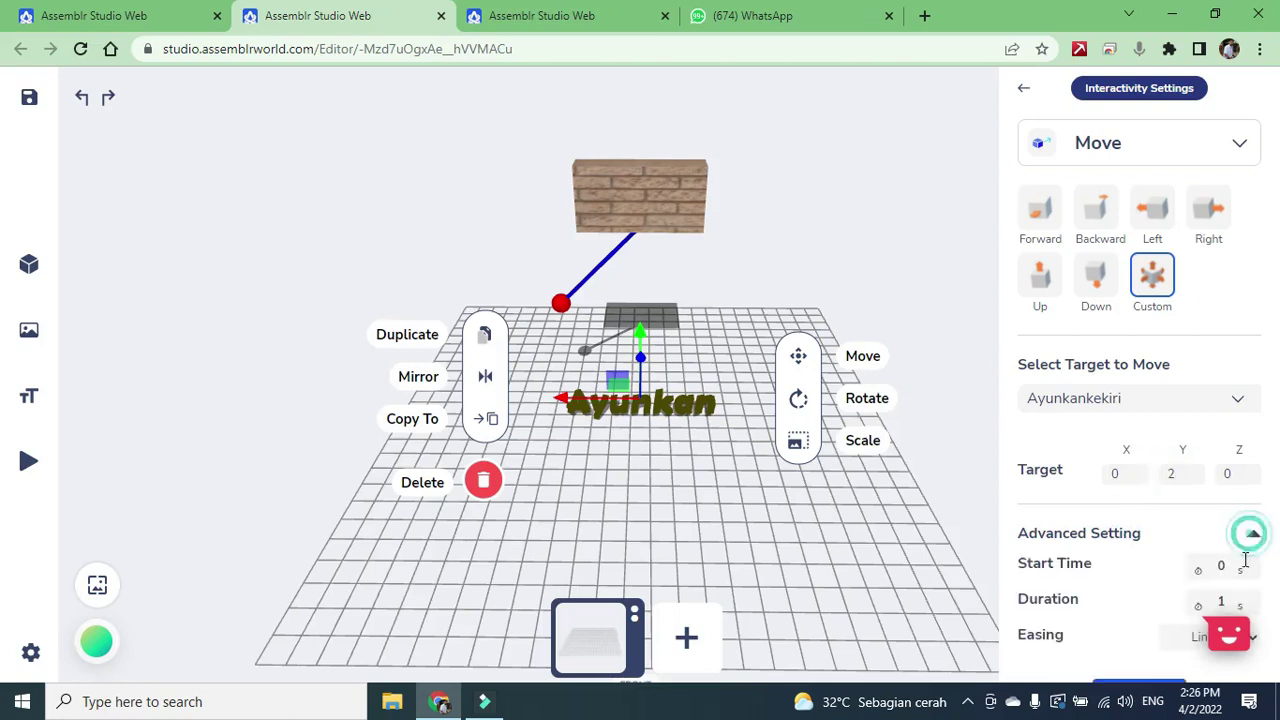
pyautogui.click(1230, 599)
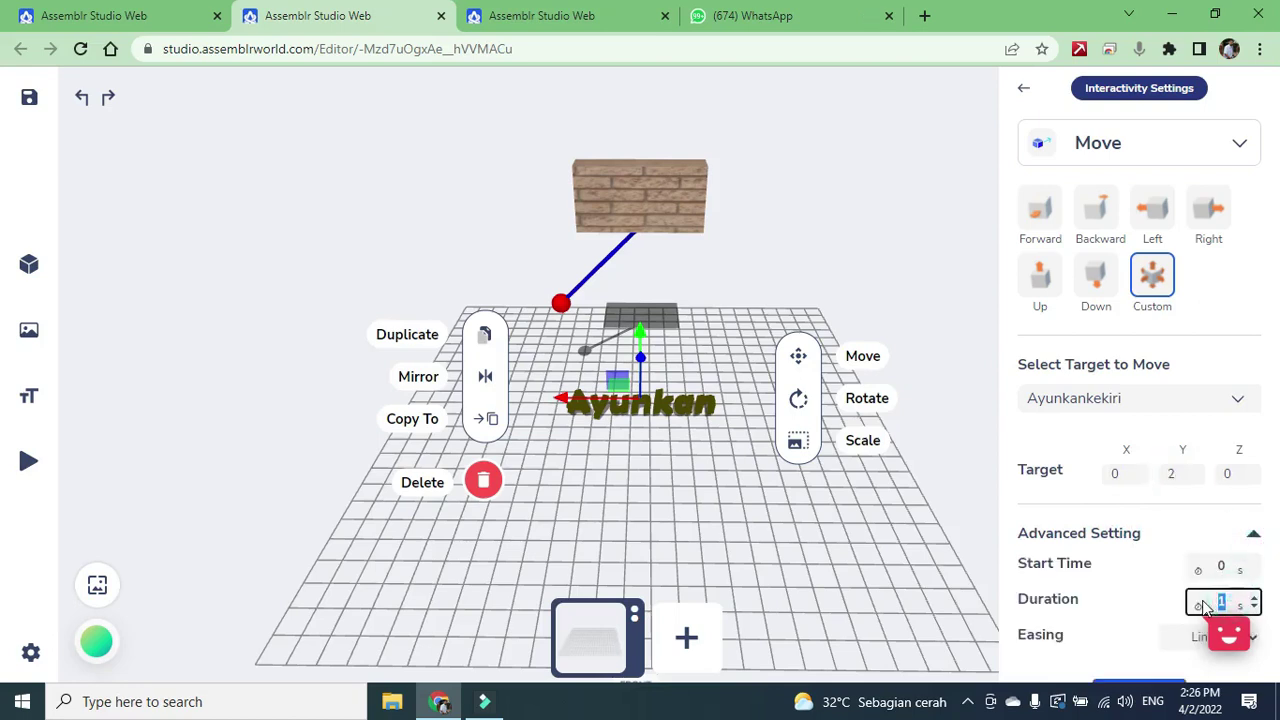
pyautogui.click(1145, 588)
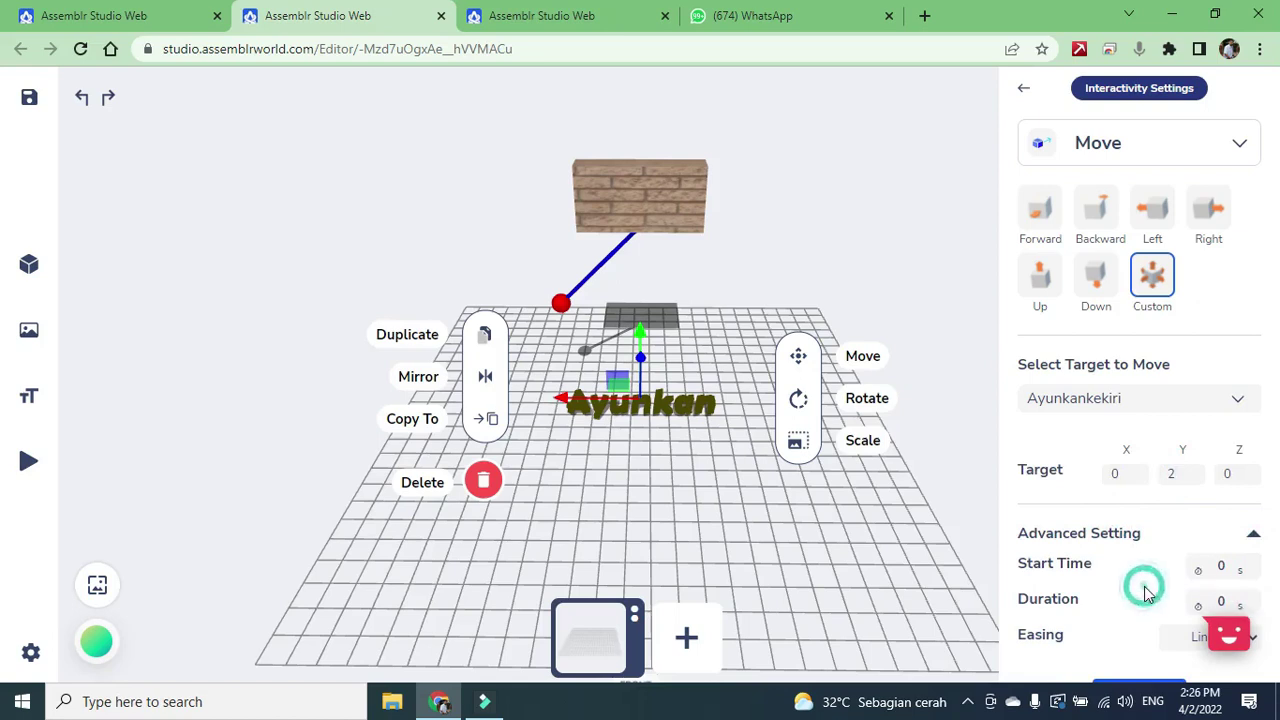
pyautogui.scroll(-1, 1146, 594)
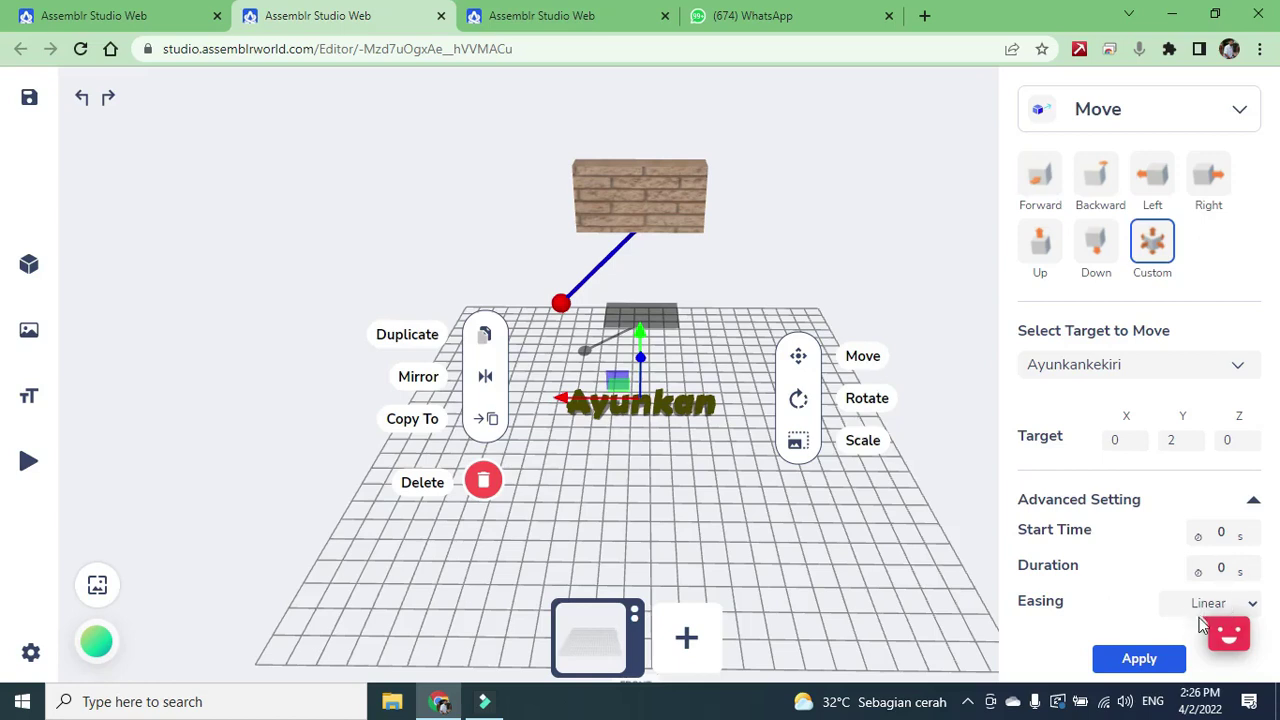
pyautogui.click(1139, 659)
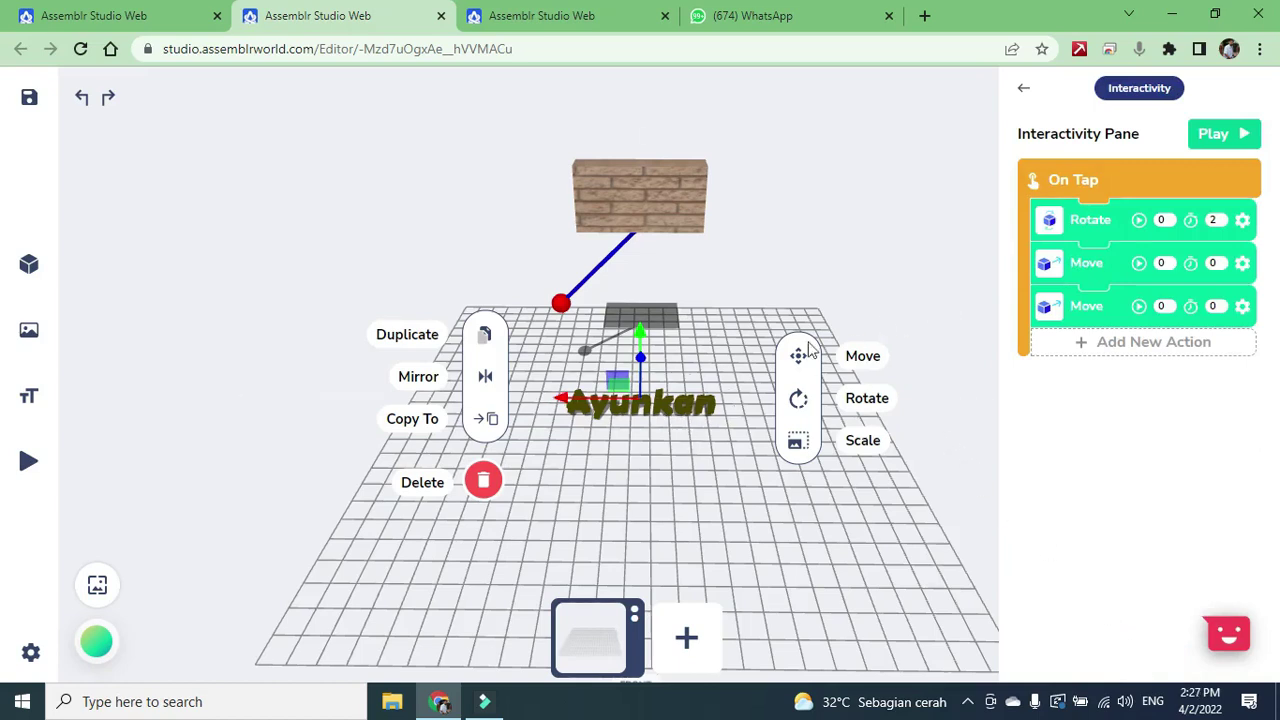
pyautogui.moveTo(700, 455); pyautogui.dragTo(737, 569)
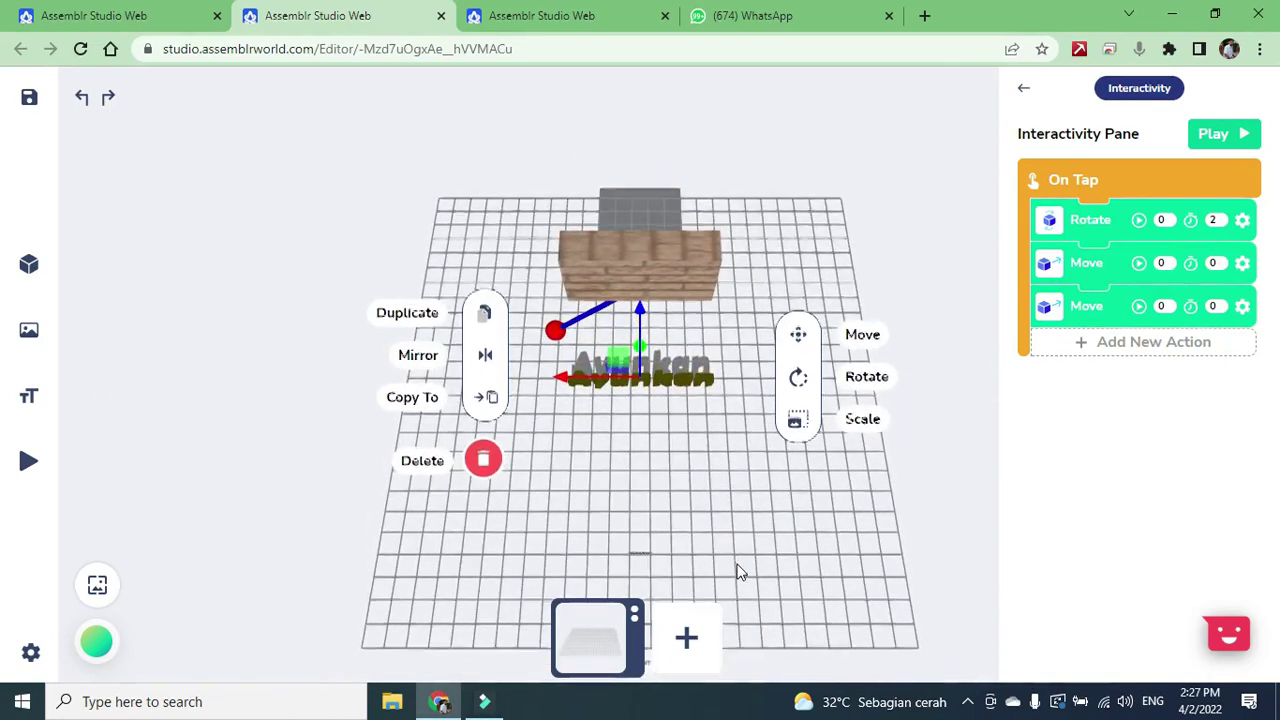
pyautogui.click(644, 552)
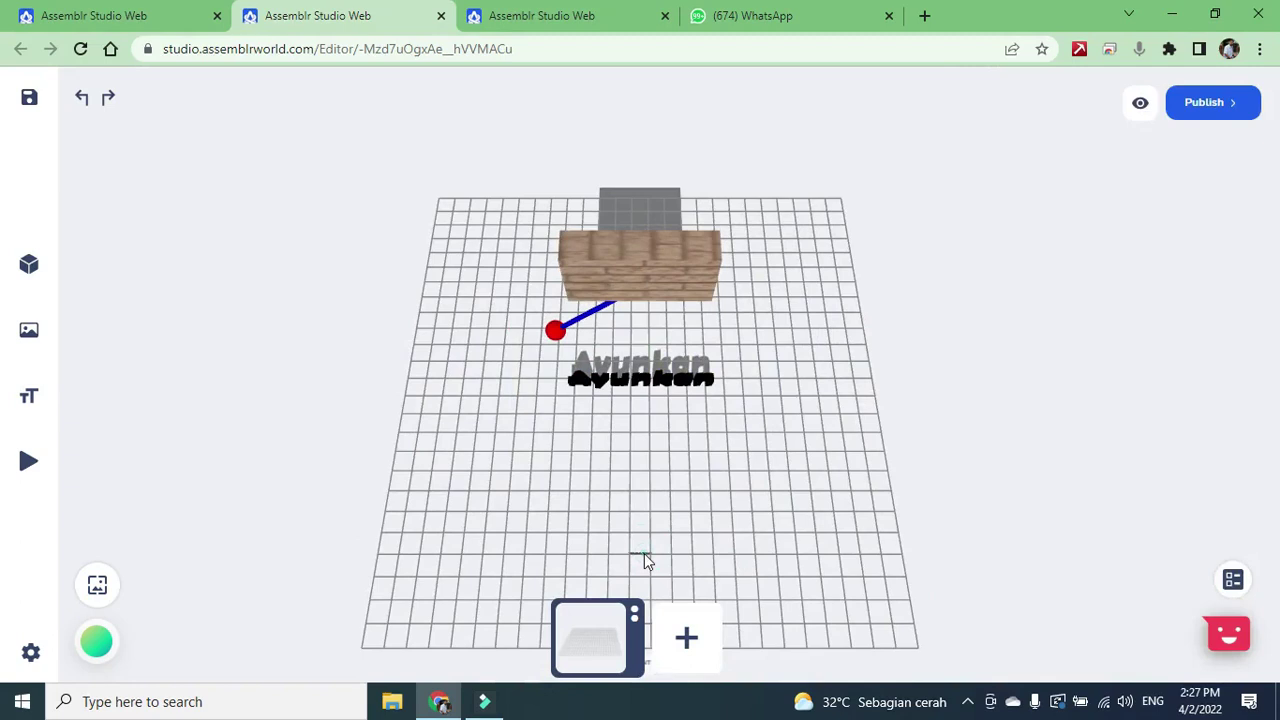
pyautogui.click(644, 553)
pyautogui.moveTo(674, 557); pyautogui.dragTo(648, 530)
pyautogui.click(645, 530)
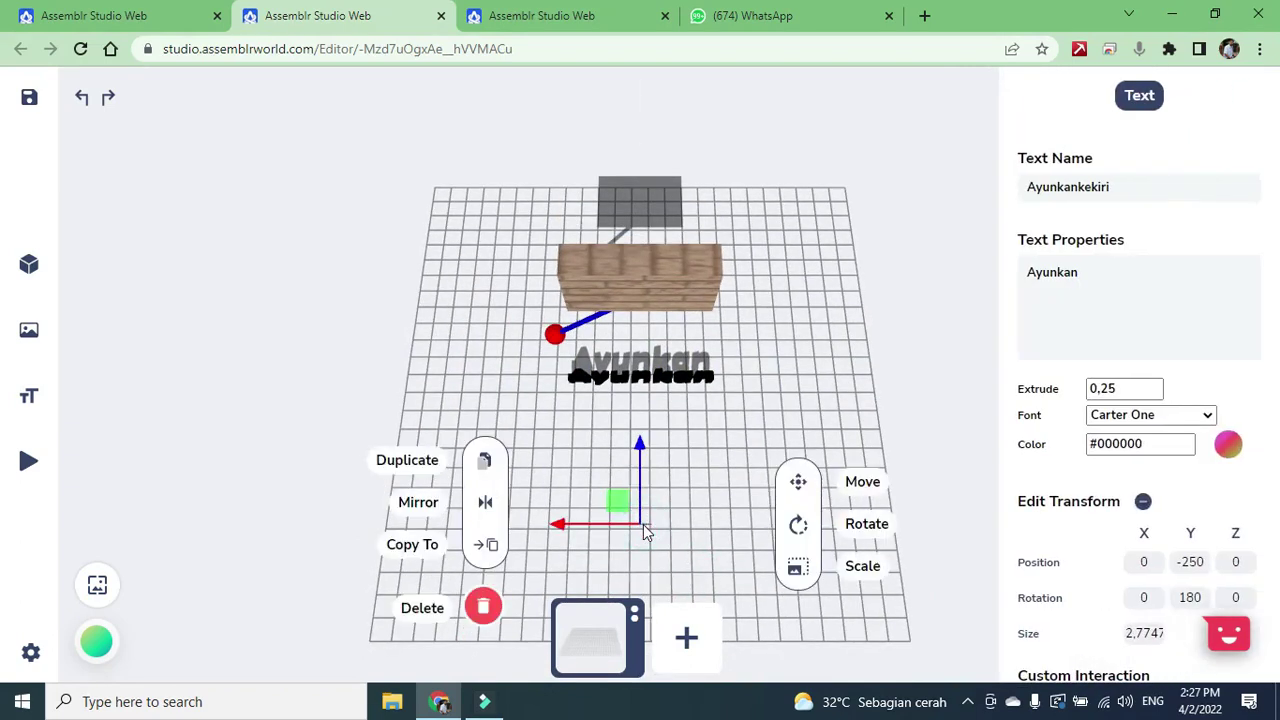
pyautogui.click(787, 398)
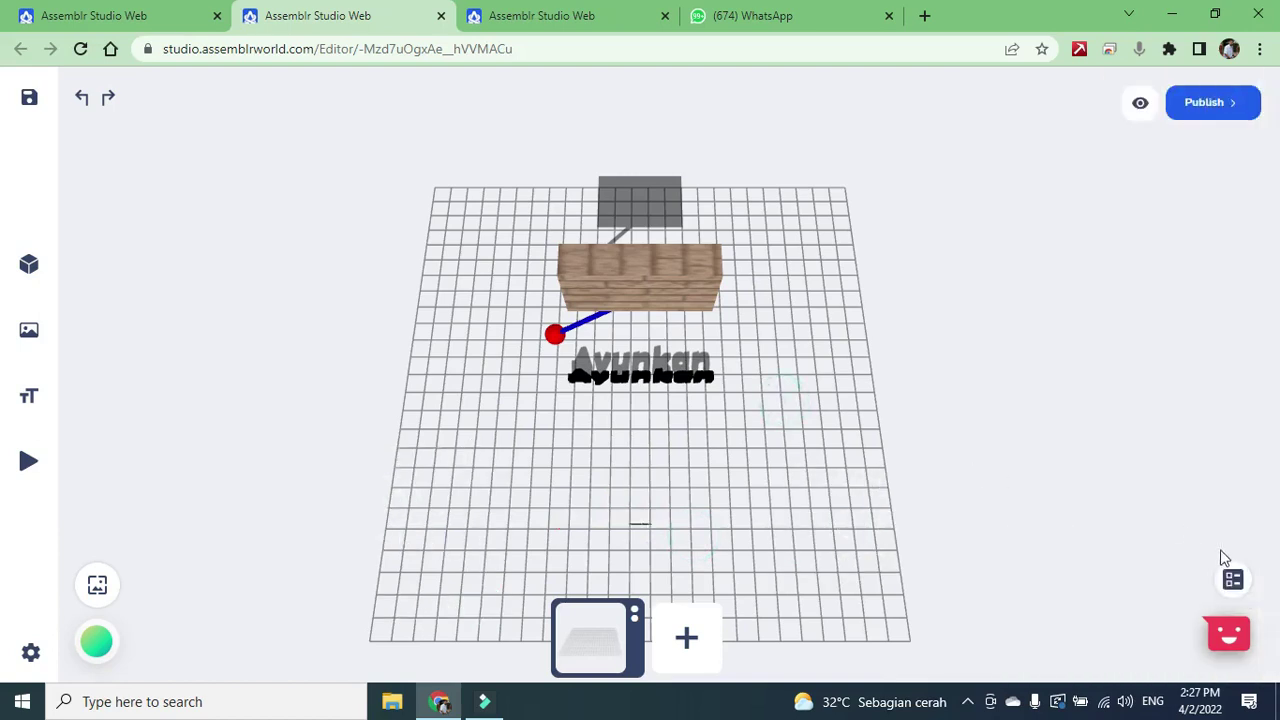
# Add a custom Move action to the Ayunkankekiri text's On Tap interaction, targeting itself at Y -250.
pyautogui.click(1233, 582)
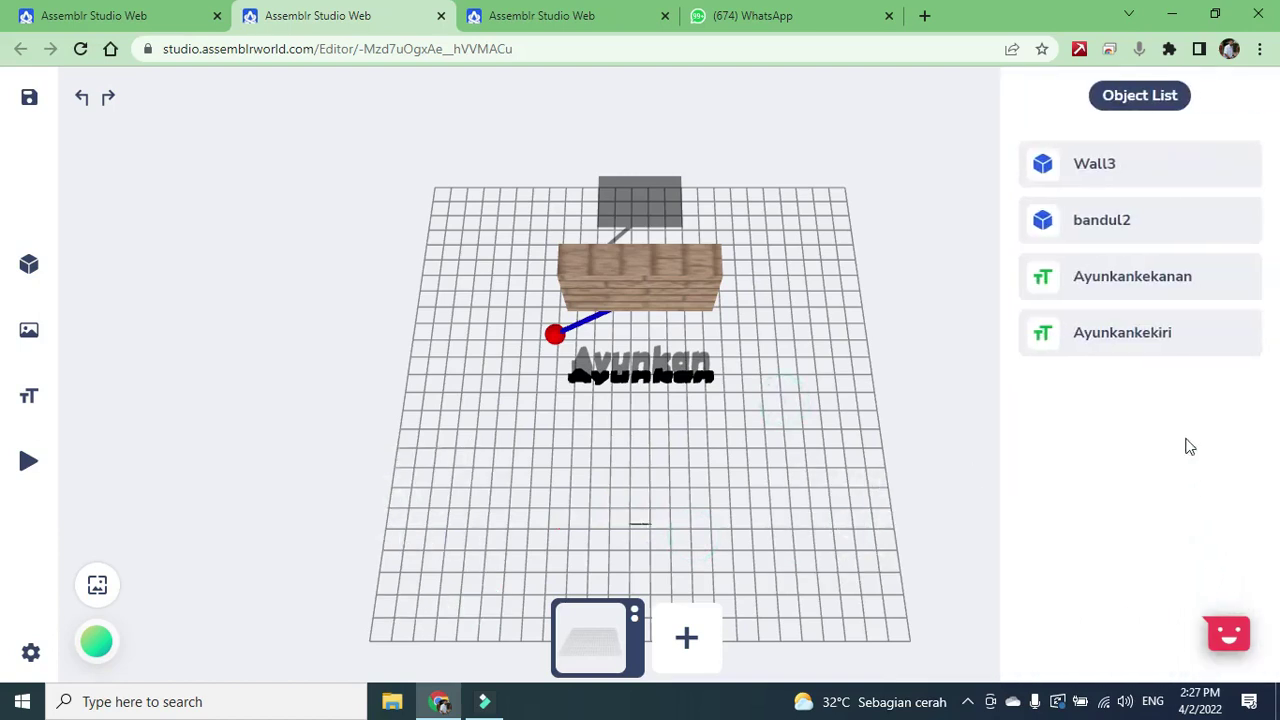
pyautogui.click(1122, 333)
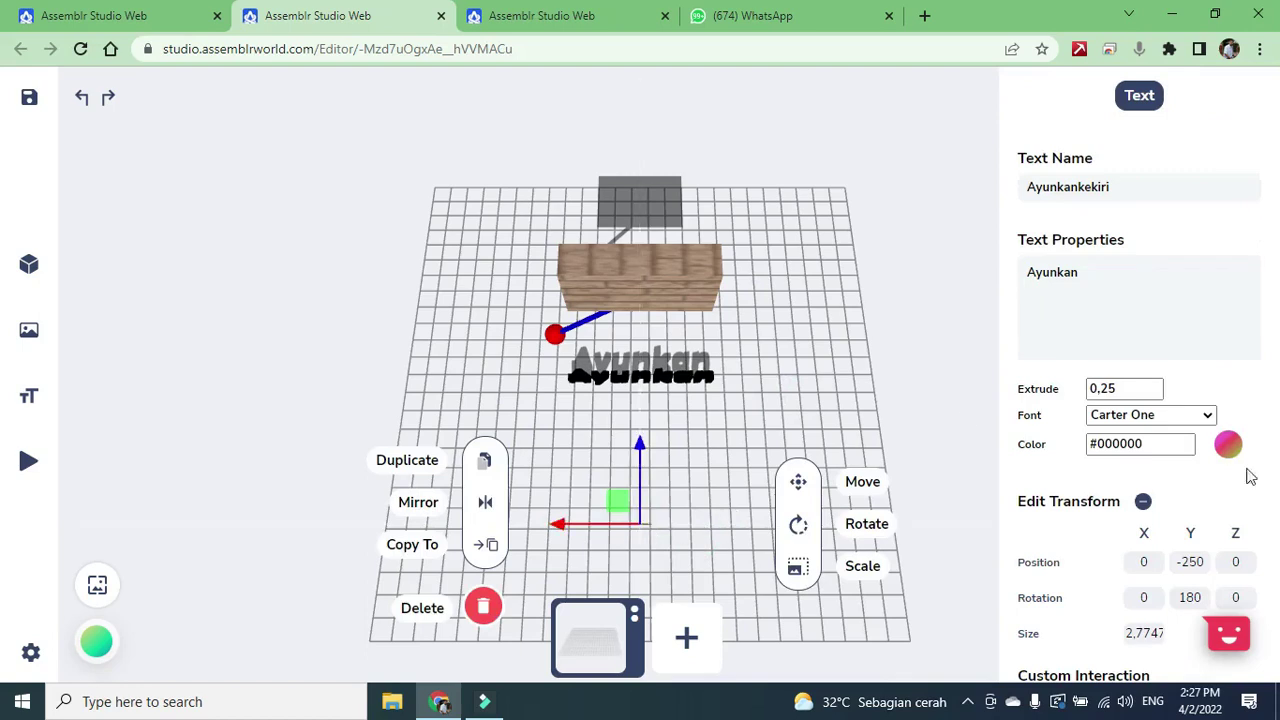
pyautogui.scroll(-1, 1220, 480)
pyautogui.click(1157, 653)
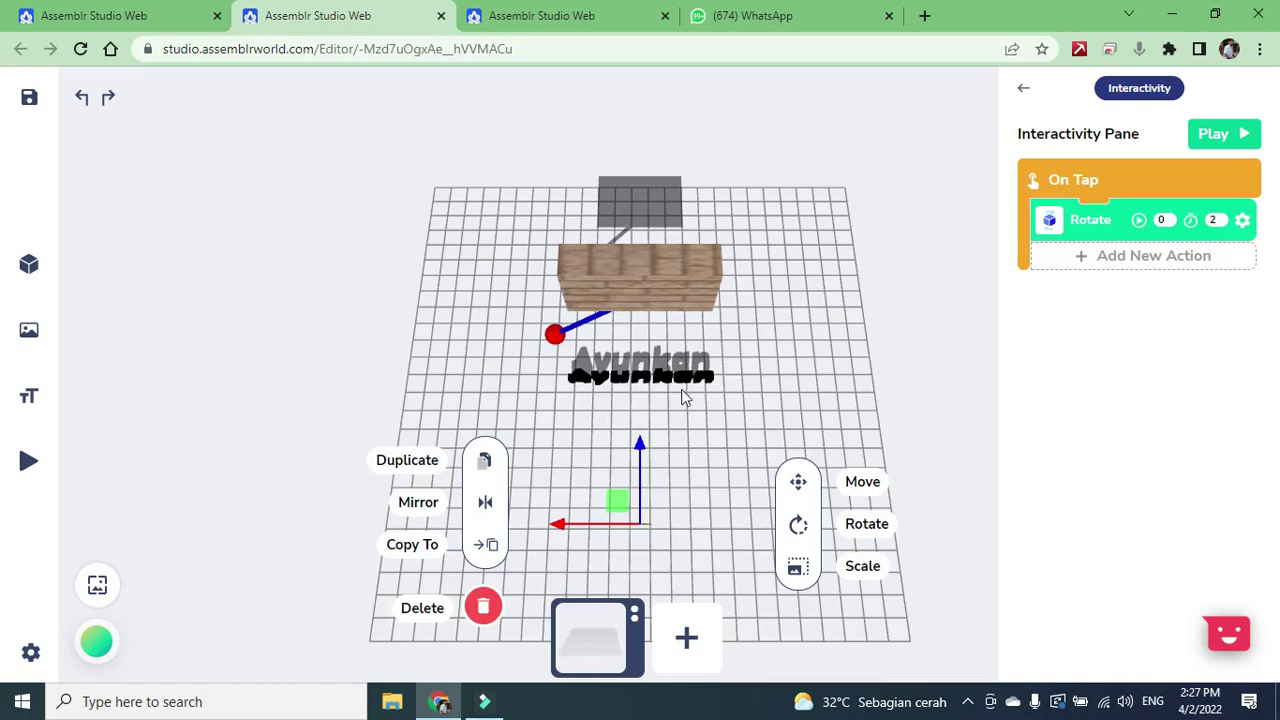
pyautogui.click(1142, 262)
pyautogui.click(1054, 268)
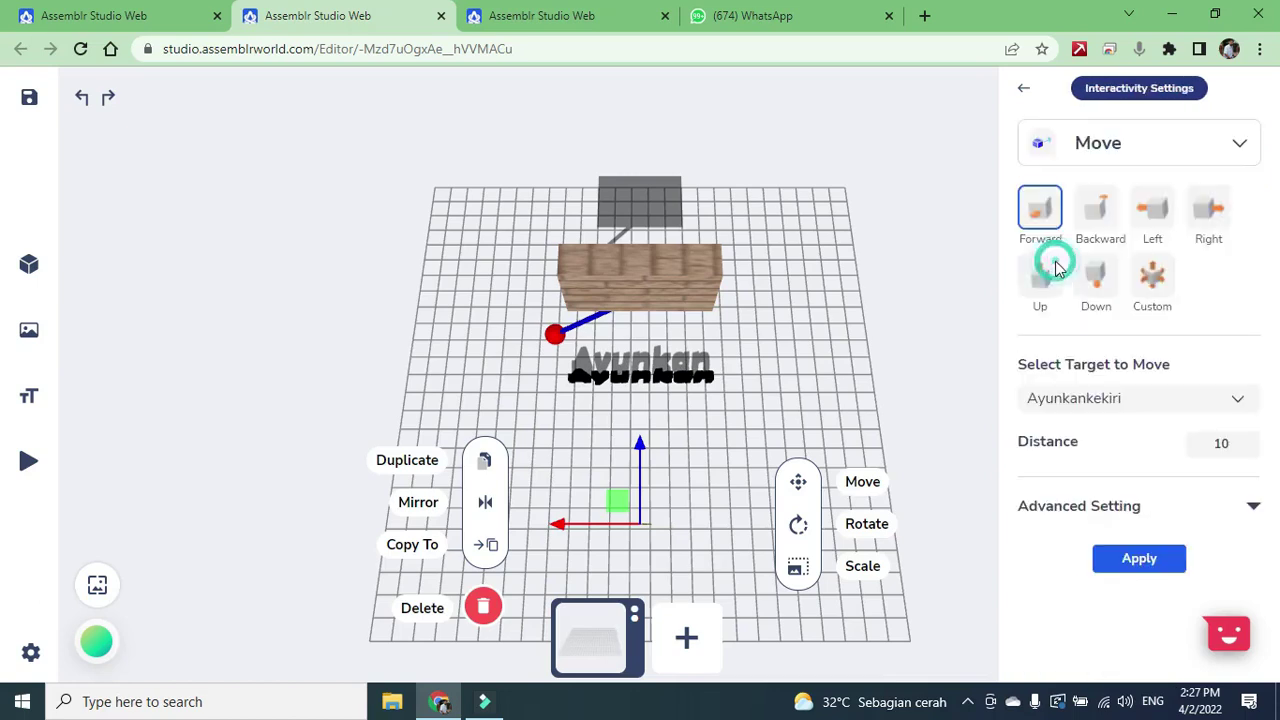
pyautogui.click(1153, 290)
pyautogui.click(1162, 473)
pyautogui.press('BackSpace')
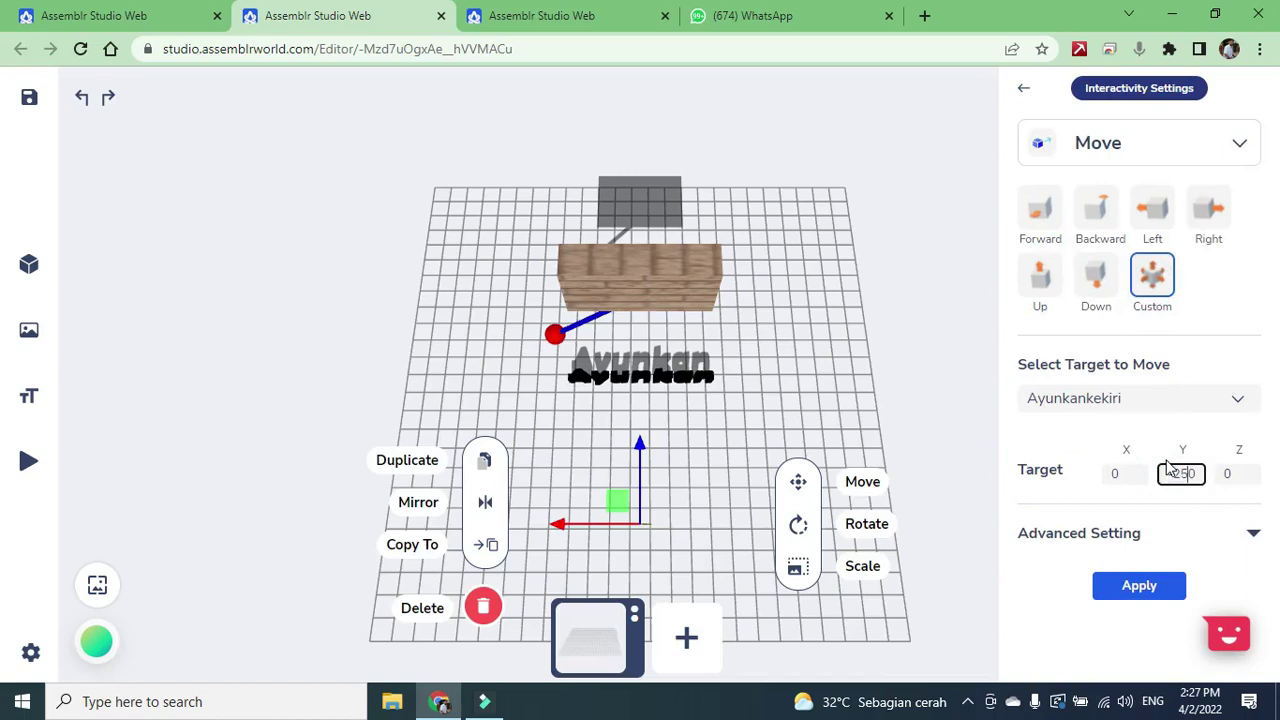
# Give Ayunkankekiri's own move a duration of 0 s and apply the action.
pyautogui.click(1253, 533)
pyautogui.click(1222, 599)
pyautogui.write('0')
pyautogui.scroll(-1, 1150, 640)
pyautogui.click(1145, 660)
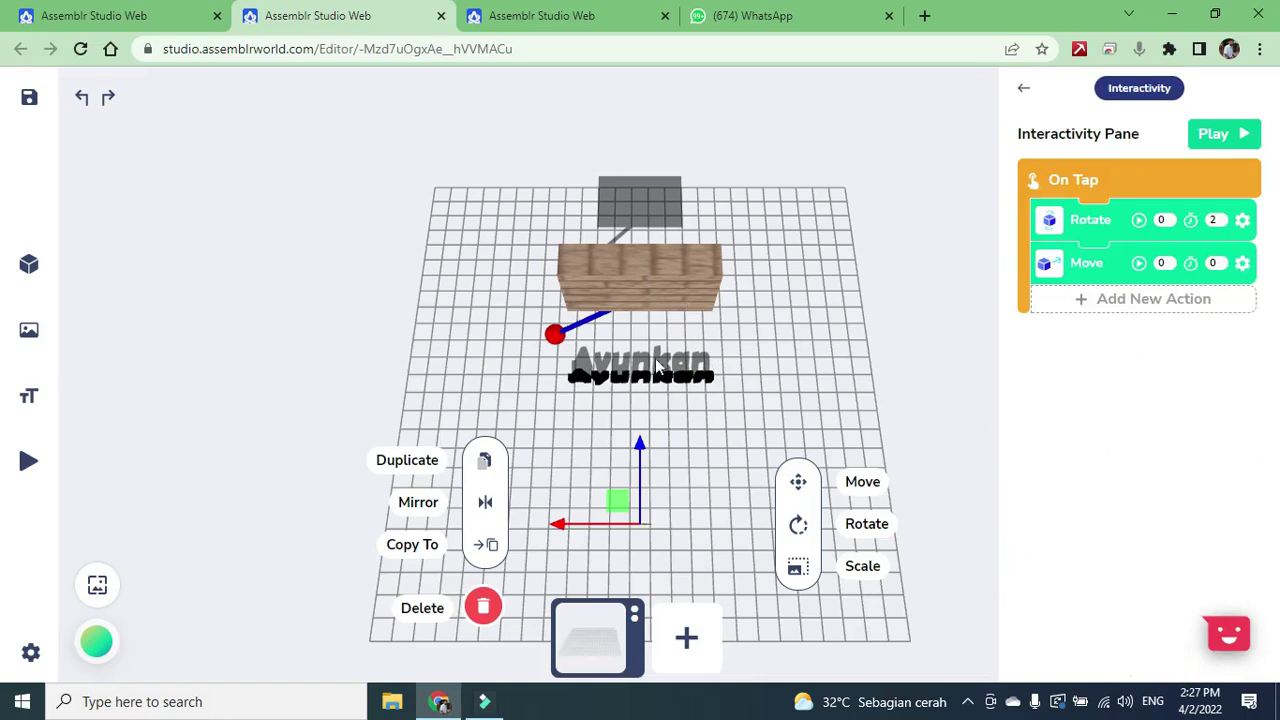
# Add another custom Move action to the Ayunkankekiri text's On Tap interaction, moving Ayunkankekanan to Y 2.
pyautogui.click(1157, 304)
pyautogui.click(1052, 288)
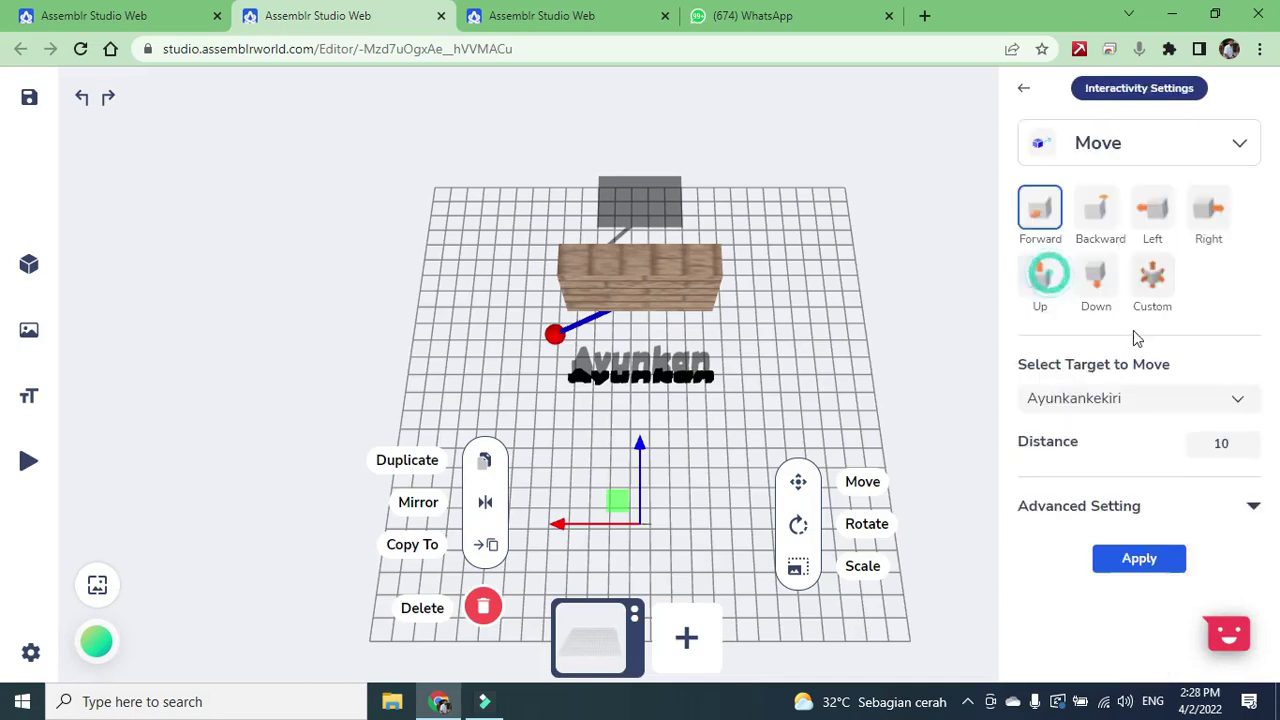
pyautogui.click(1154, 290)
pyautogui.click(1235, 401)
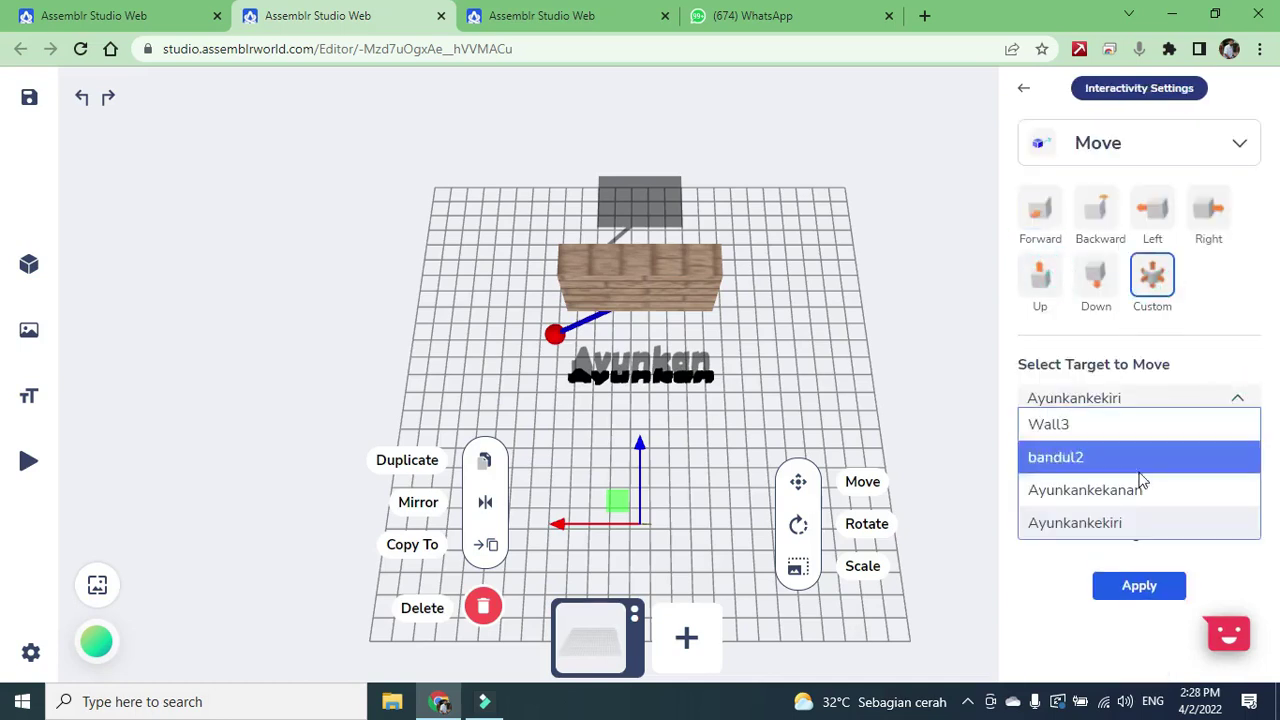
pyautogui.click(1125, 490)
pyautogui.click(1182, 477)
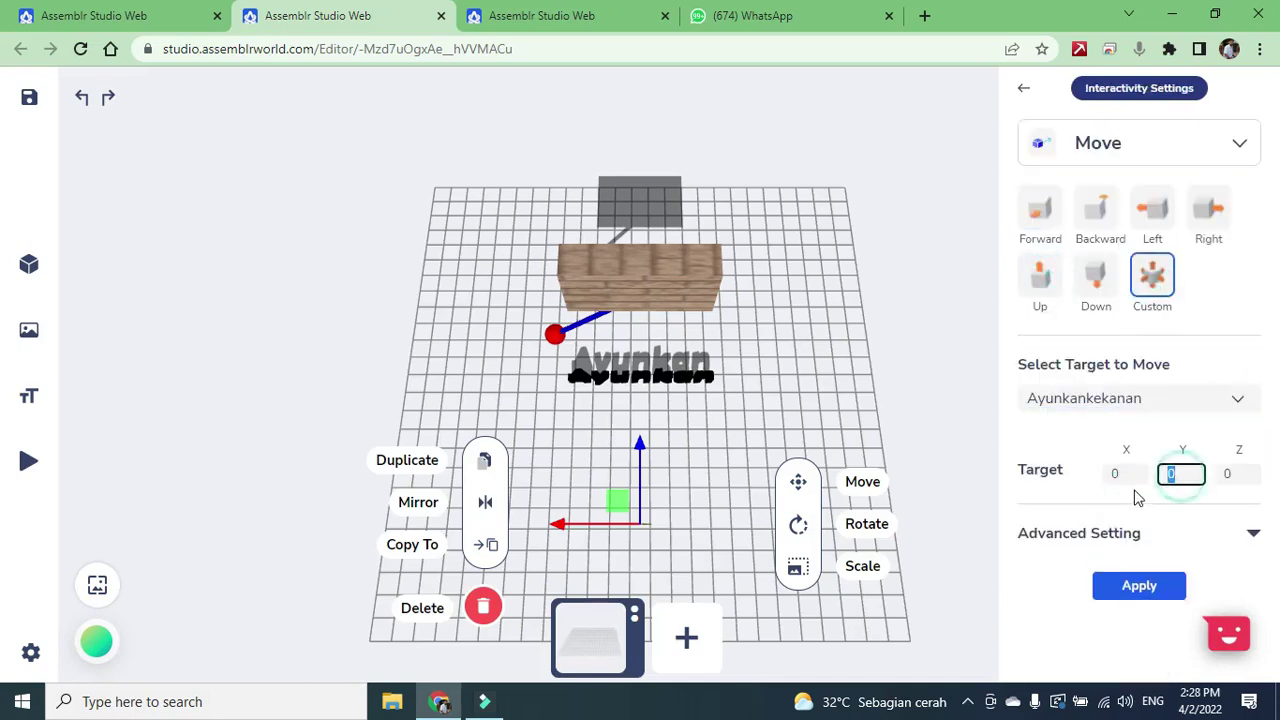
pyautogui.write('2')
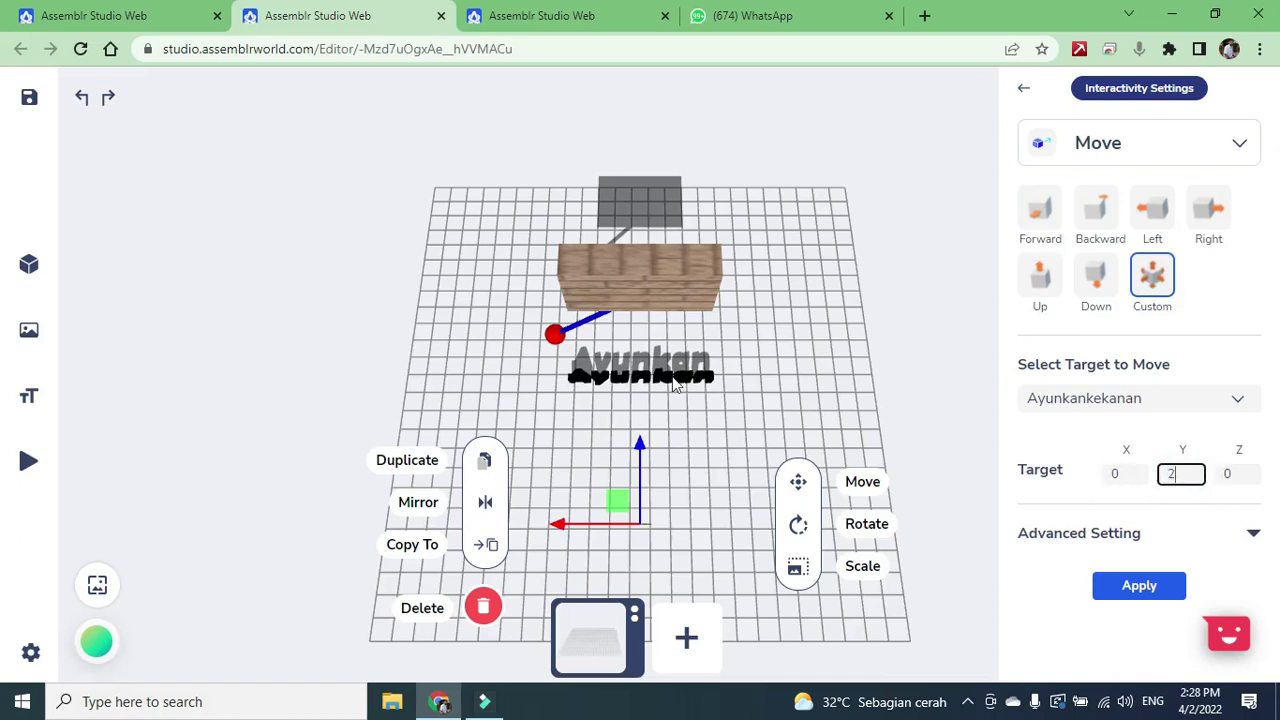
# Set the duration of the Ayunkankekanan move to 0 s and apply the action.
pyautogui.click(1254, 536)
pyautogui.doubleClick(1226, 598)
pyautogui.write('0')
pyautogui.scroll(-1, 1170, 650)
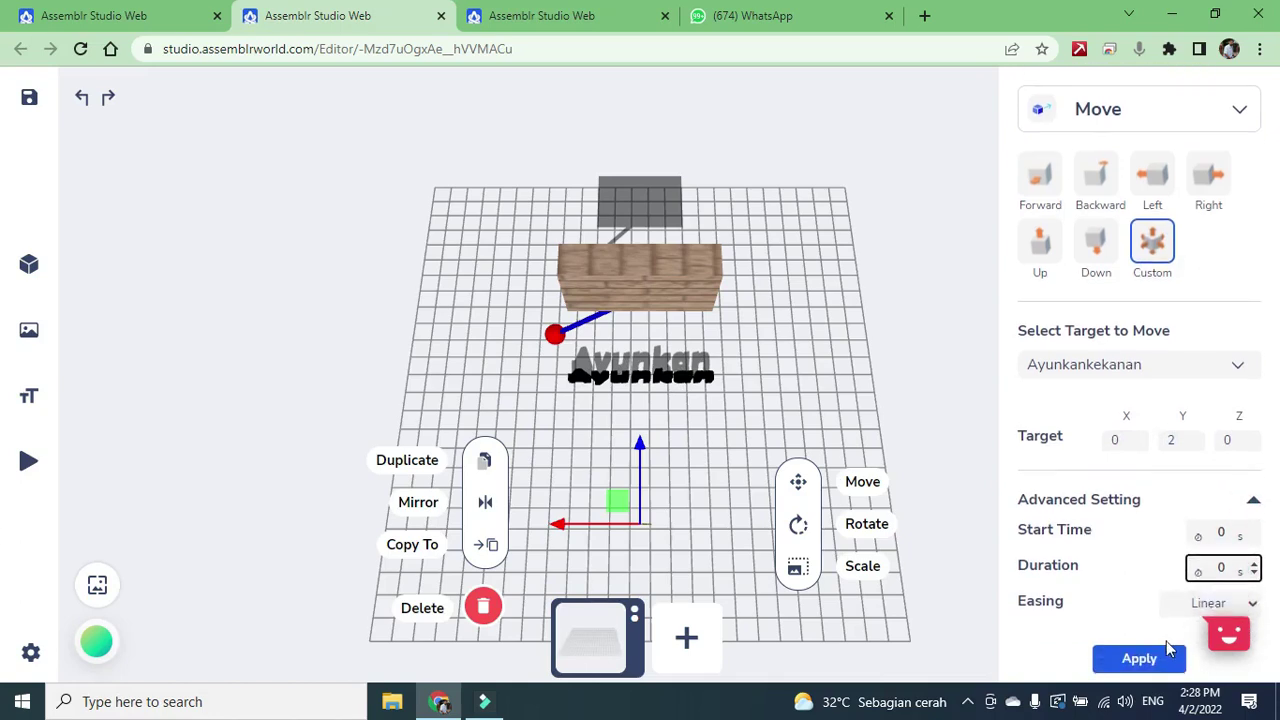
pyautogui.click(1159, 660)
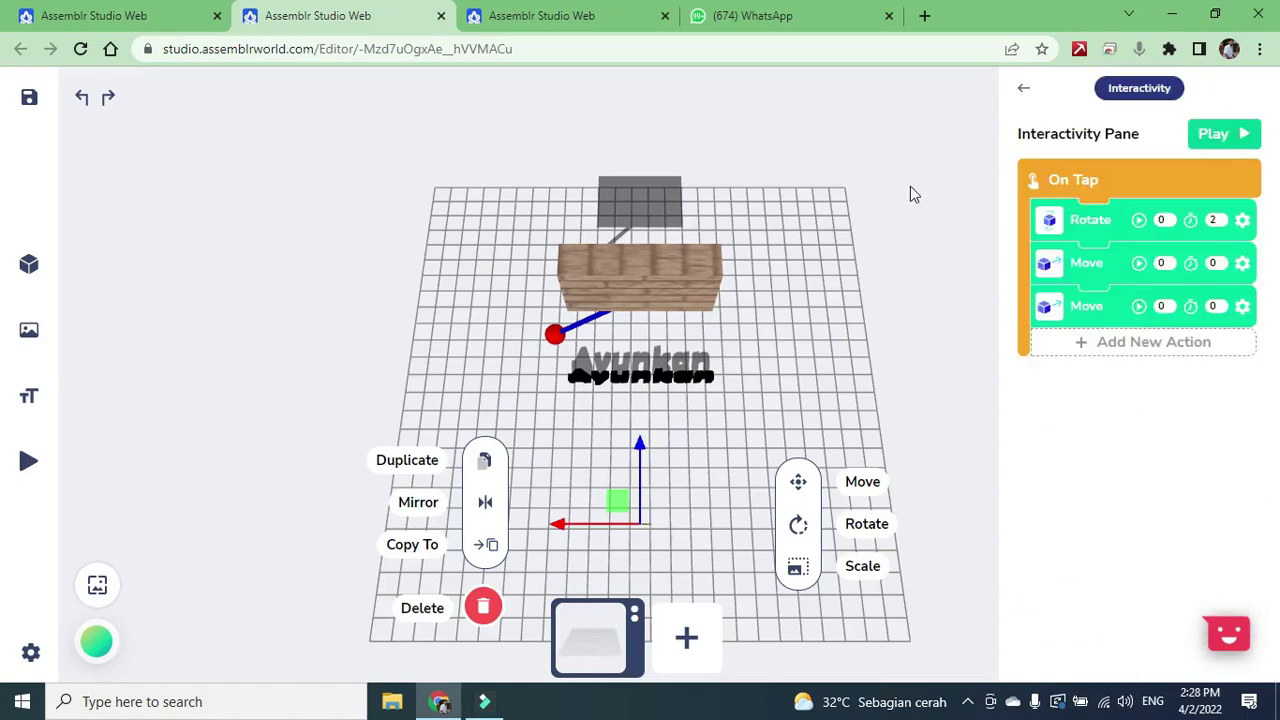
# Preview the scene and tap the Ayunkan text repeatedly to test the pendulum's alternating swing.
pyautogui.click(1218, 140)
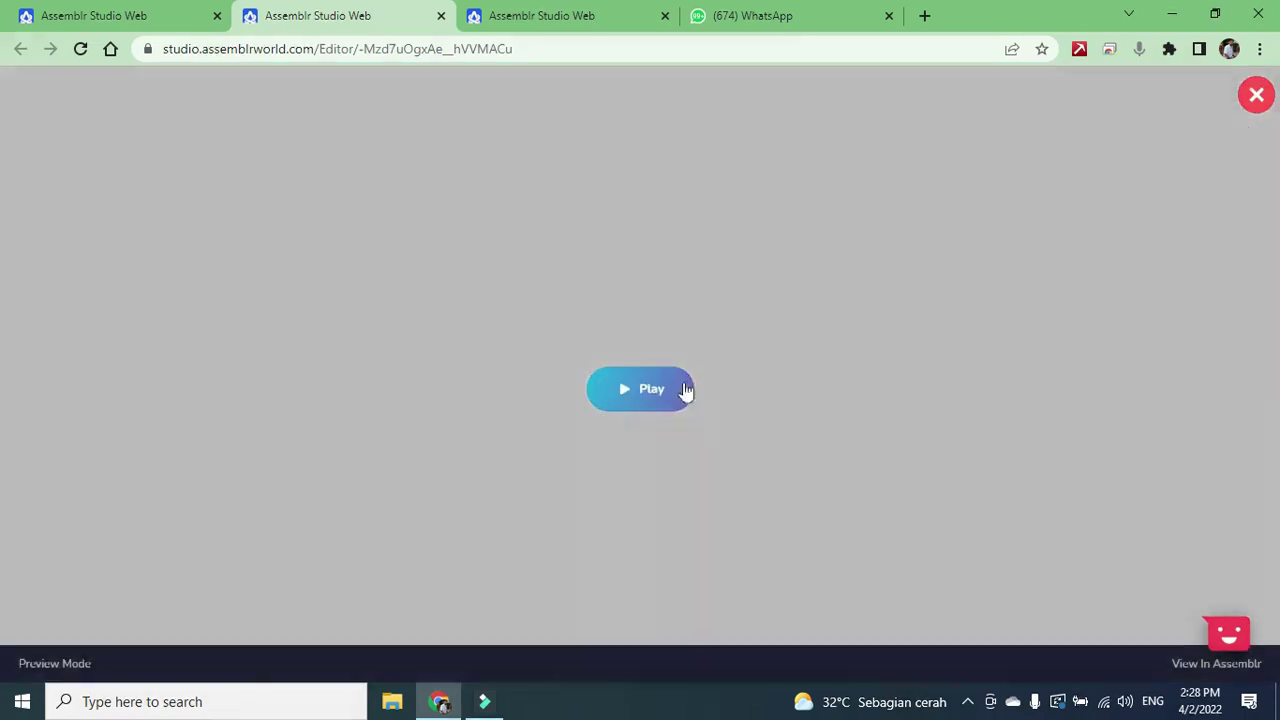
pyautogui.click(663, 388)
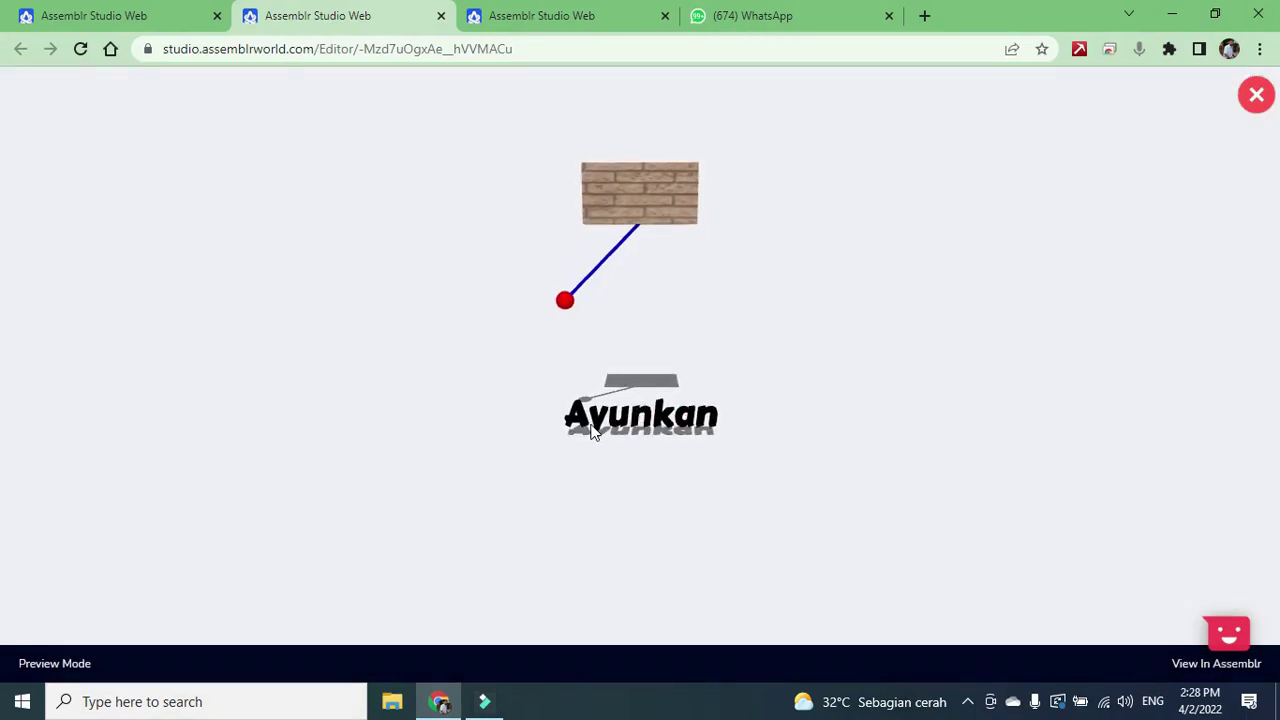
pyautogui.click(598, 428)
pyautogui.click(583, 428)
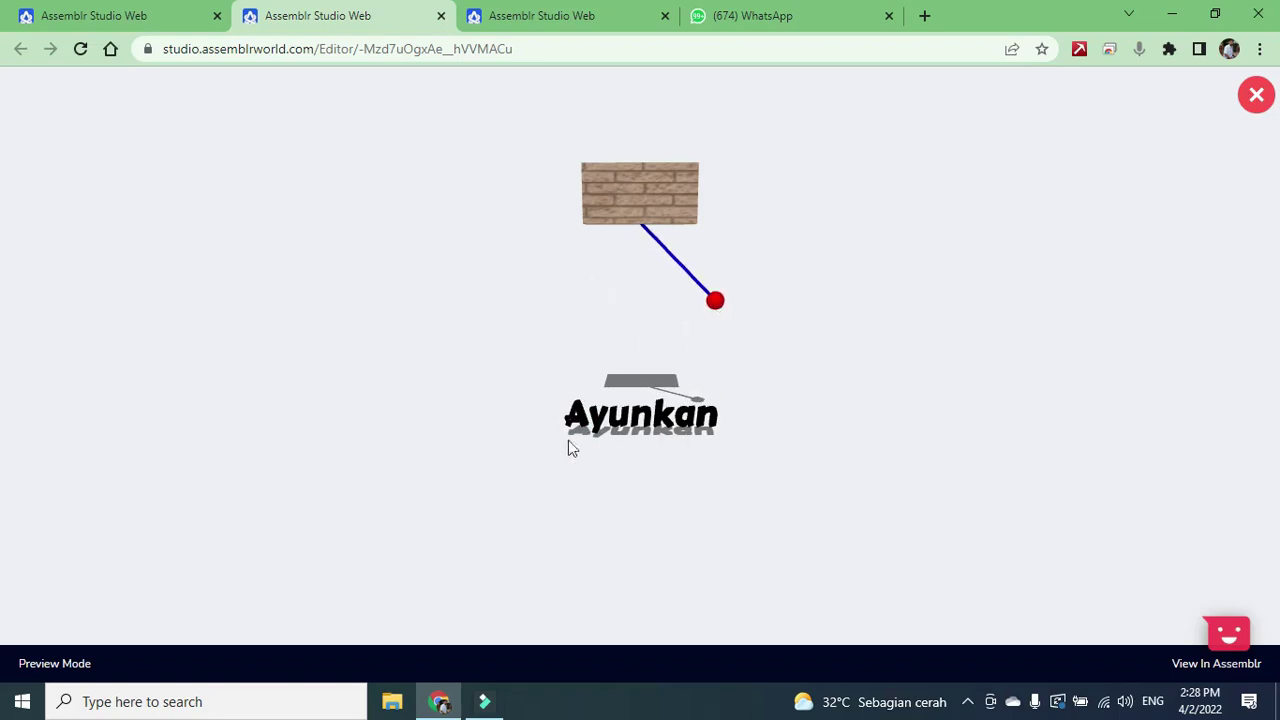
pyautogui.click(599, 422)
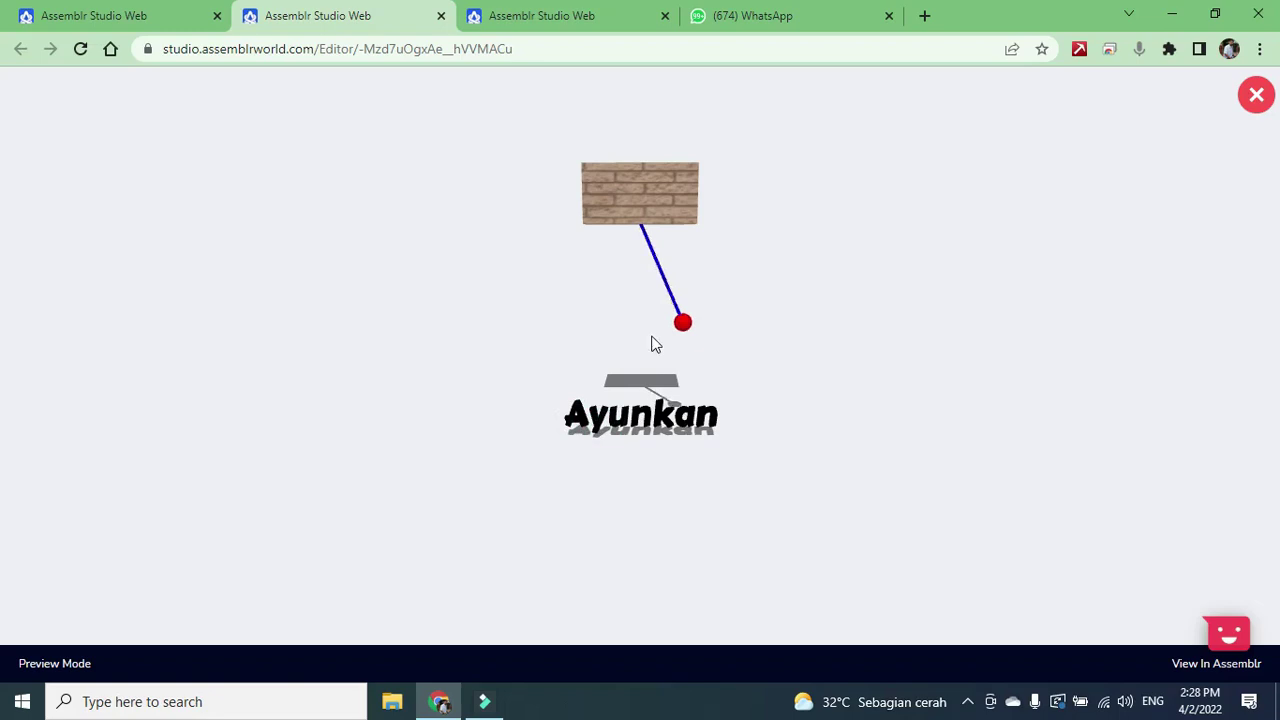